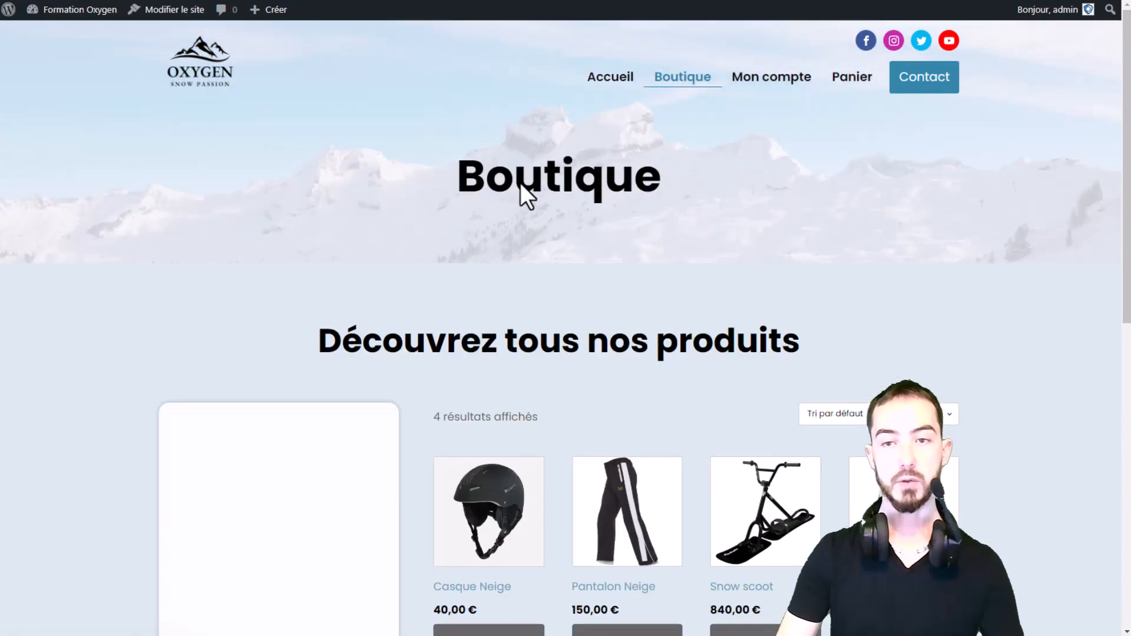
- Examine the current product pages for Casque Neige and Snow scoot, opening each from the Boutique page
{"action": "scroll", "coordinate": [568, 423], "scroll_direction": "down", "scroll_amount": 3}
{"action": "left_click", "coordinate": [447, 356]}
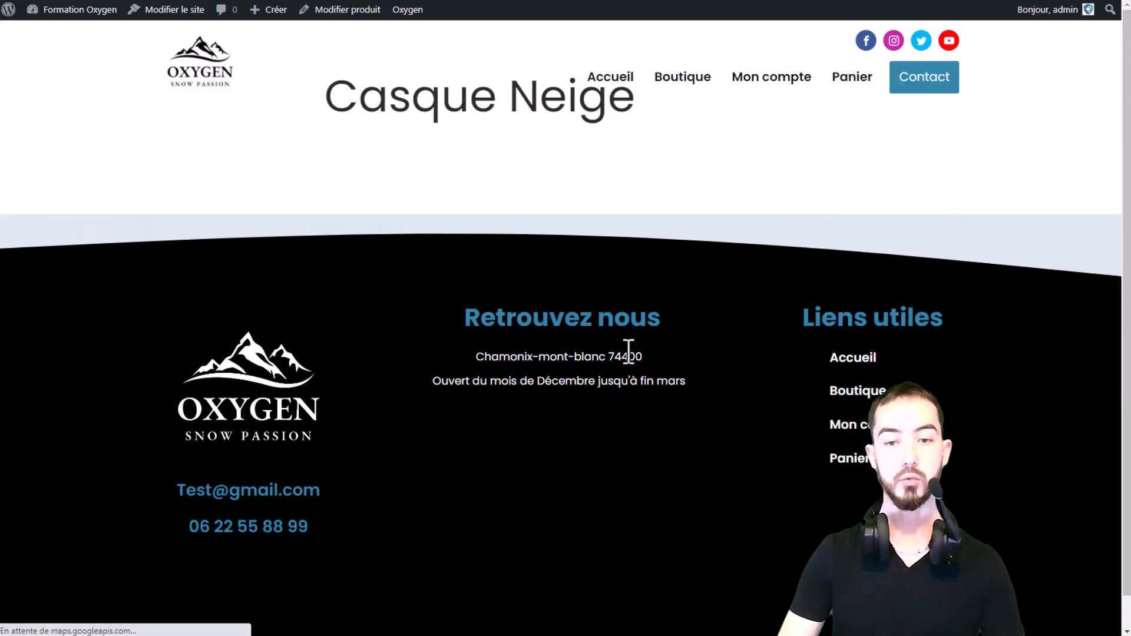
{"action": "left_click", "coordinate": [698, 94]}
{"action": "scroll", "coordinate": [743, 472], "scroll_direction": "down", "scroll_amount": 2}
{"action": "left_click", "coordinate": [745, 480]}
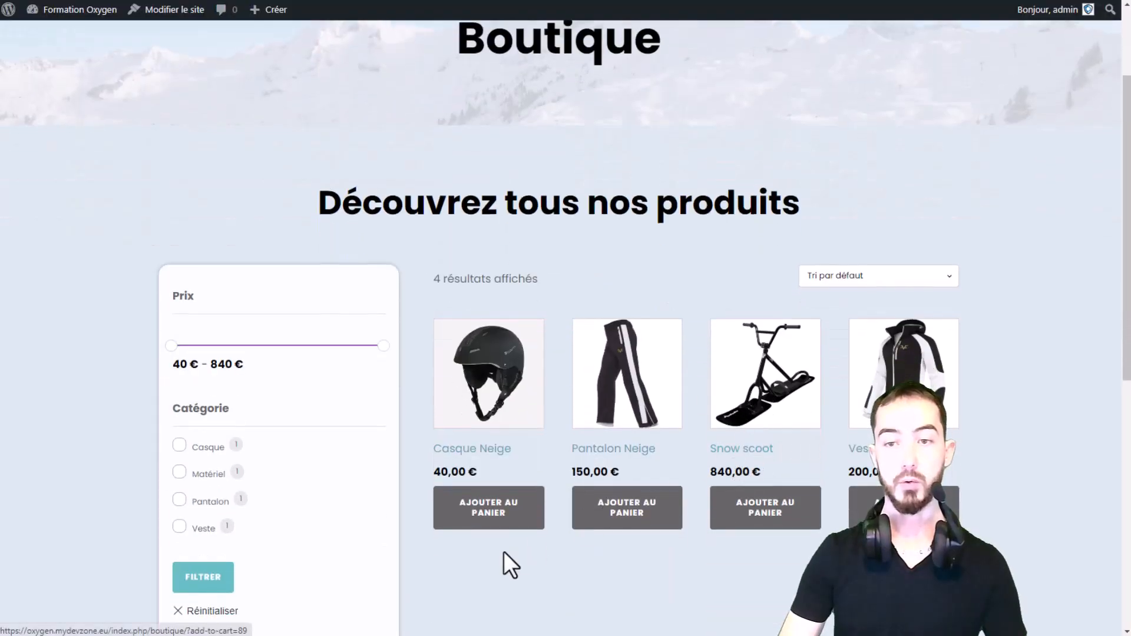
{"action": "left_click_drag", "start_coordinate": [380, 164], "coordinate": [404, 203]}
{"action": "left_click", "coordinate": [570, 195]}
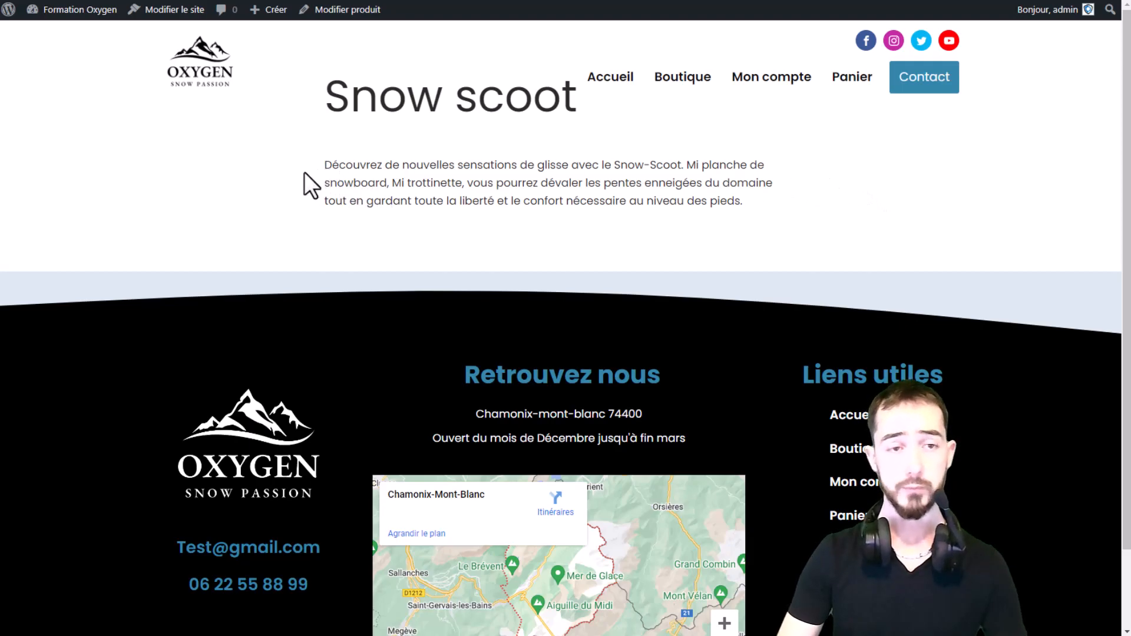
- Open the list of Oxygen templates in the WordPress dashboard
{"action": "mouse_move", "coordinate": [66, 10]}
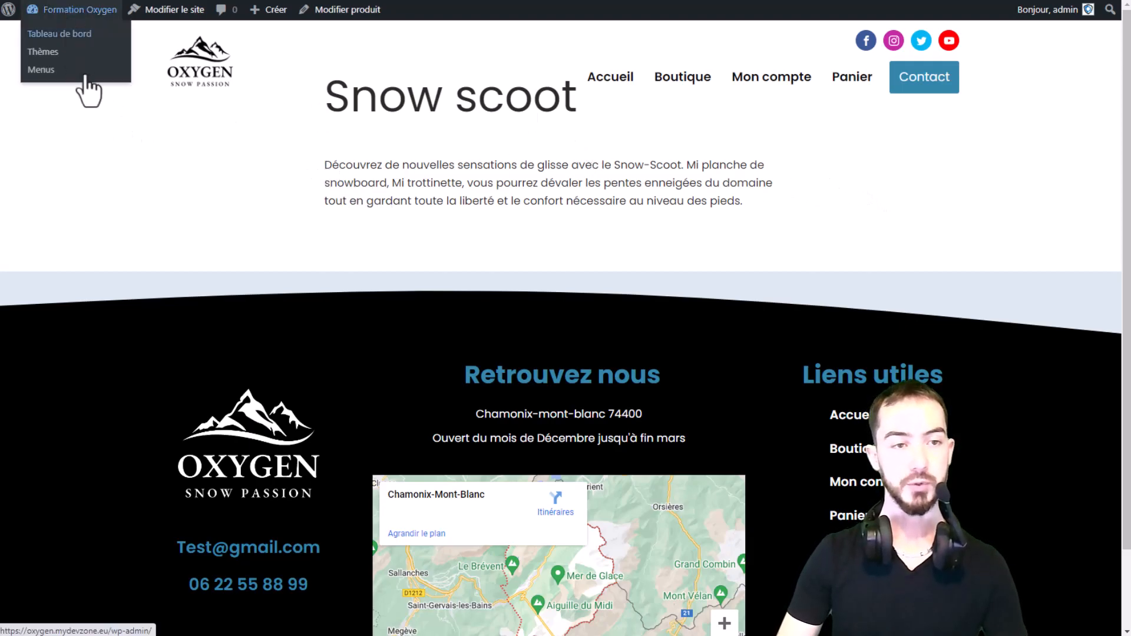
{"action": "left_click", "coordinate": [59, 33]}
{"action": "mouse_move", "coordinate": [45, 485]}
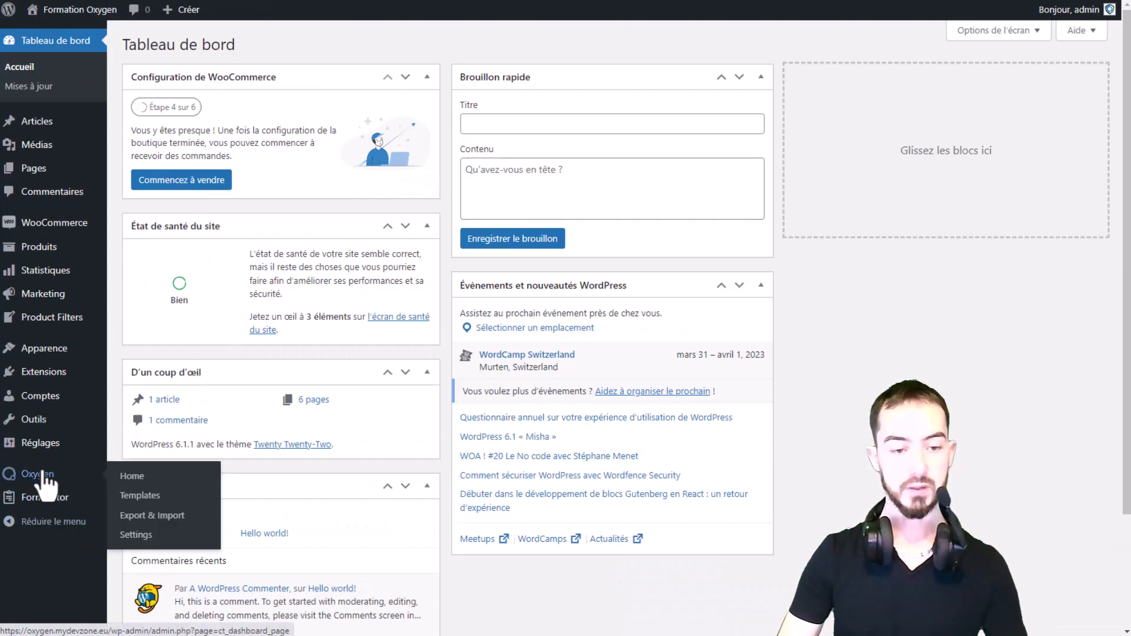
{"action": "left_click", "coordinate": [143, 497]}
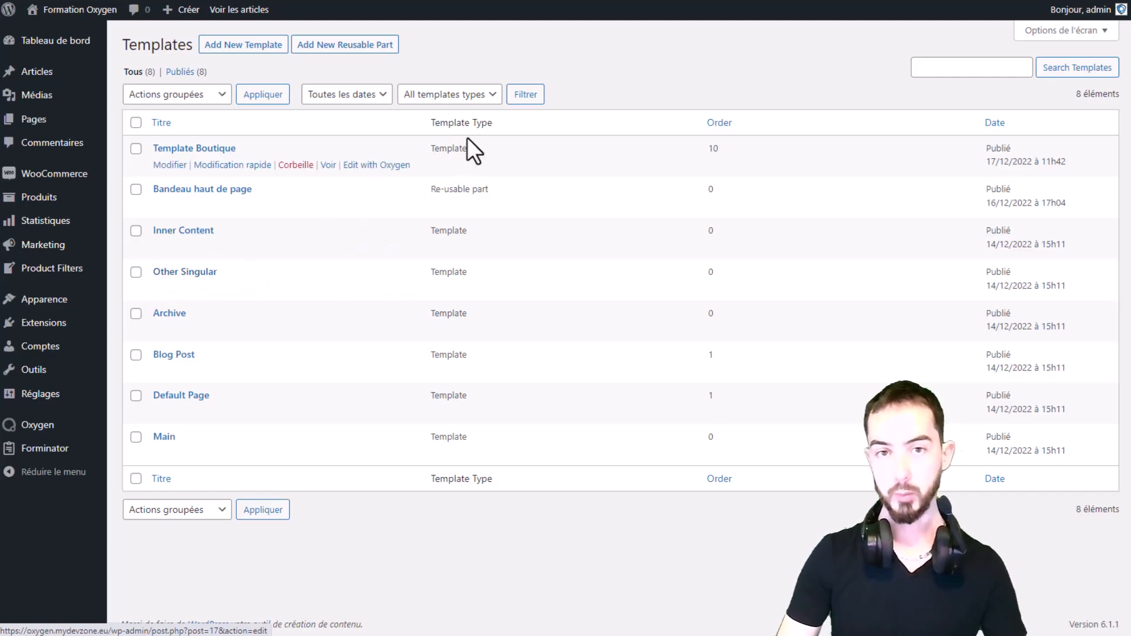
- Add a new template titled "Template Produit" that inherits its design from the Main template
{"action": "left_click", "coordinate": [242, 50]}
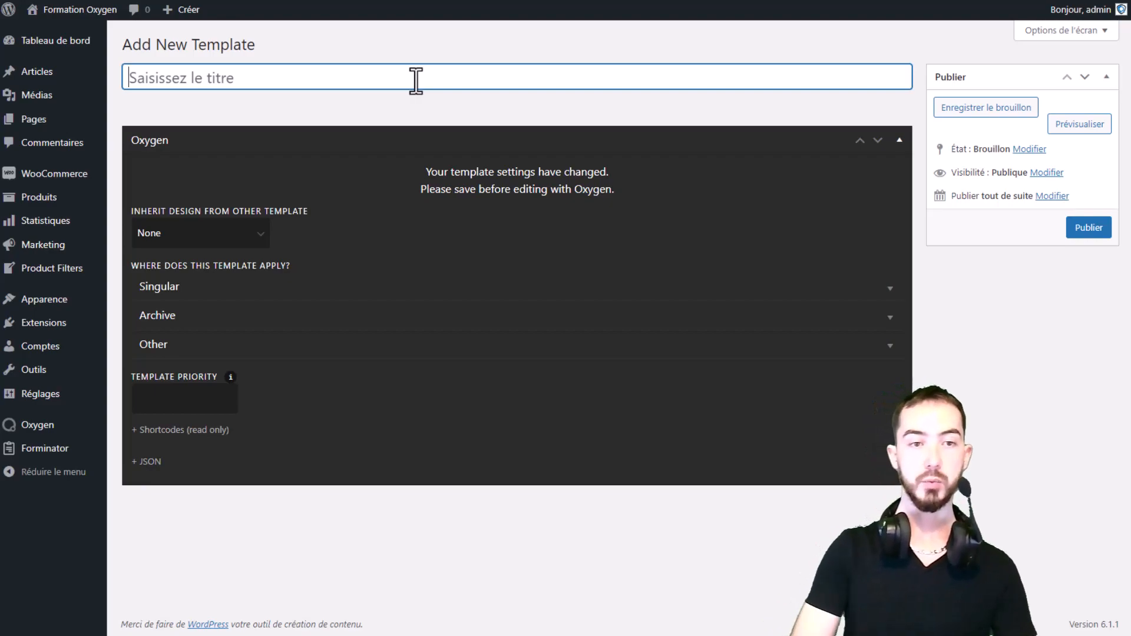
{"action": "type", "text": "Template Produit"}
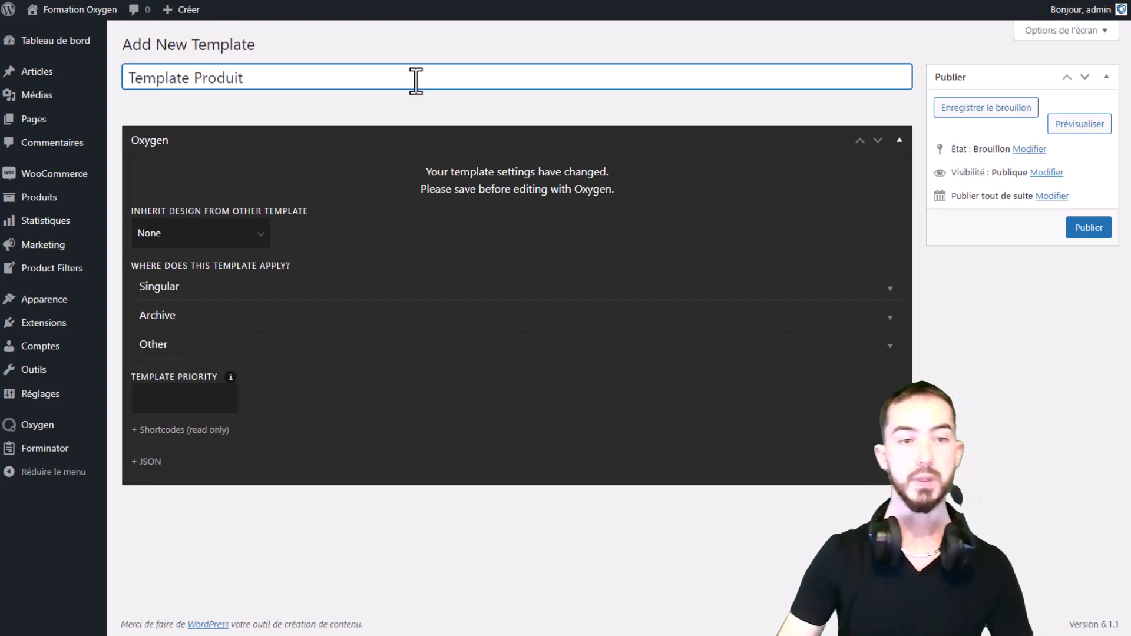
{"action": "left_click", "coordinate": [254, 239]}
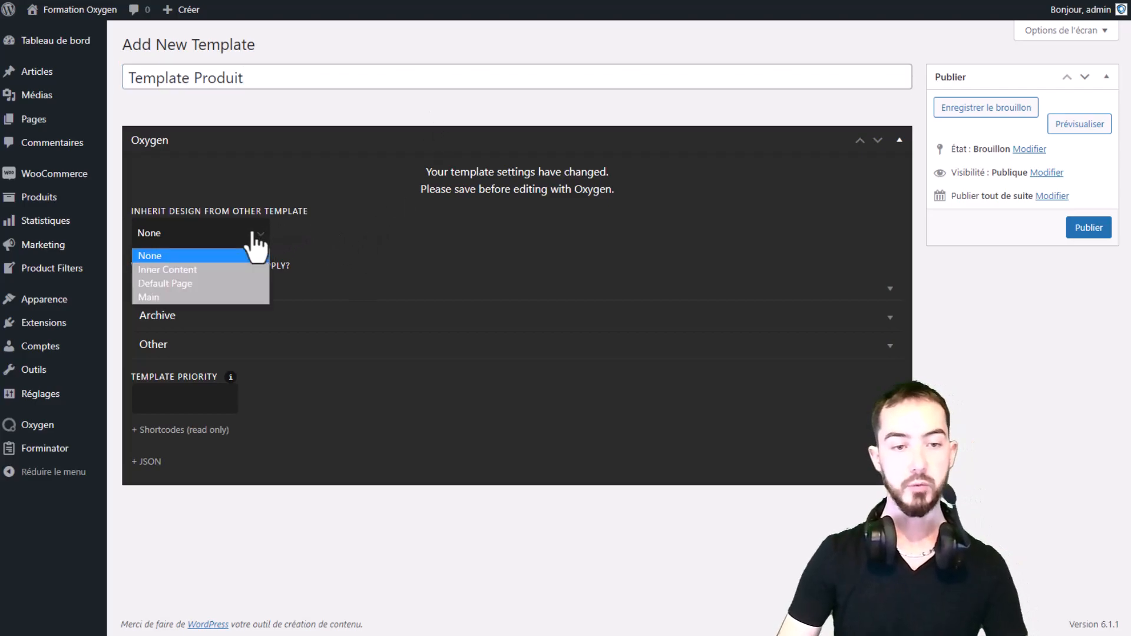
{"action": "left_click", "coordinate": [171, 296]}
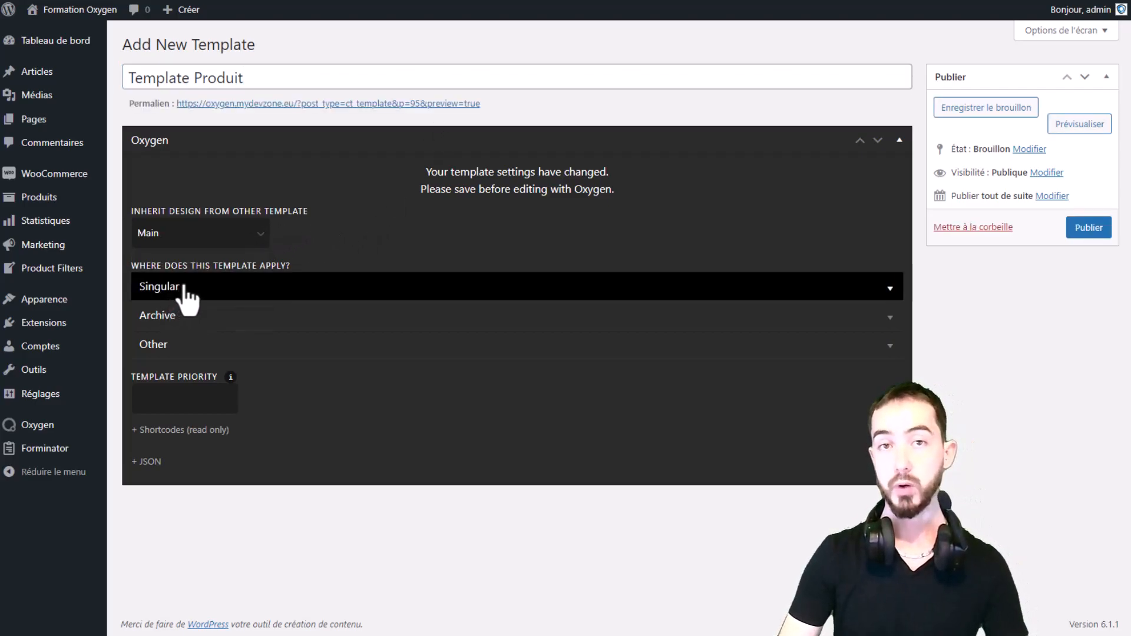
- Make the template apply to the singular post type Produits
{"action": "left_click", "coordinate": [250, 289]}
{"action": "scroll", "coordinate": [249, 288], "scroll_direction": "down", "scroll_amount": 2}
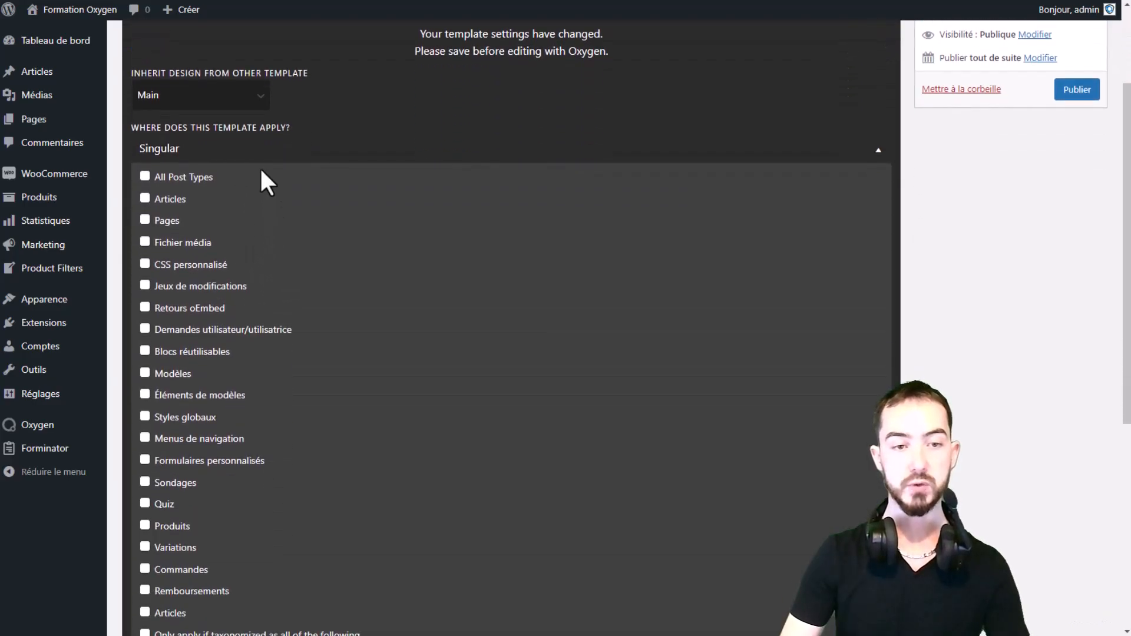
{"action": "scroll", "coordinate": [278, 235], "scroll_direction": "down", "scroll_amount": 1}
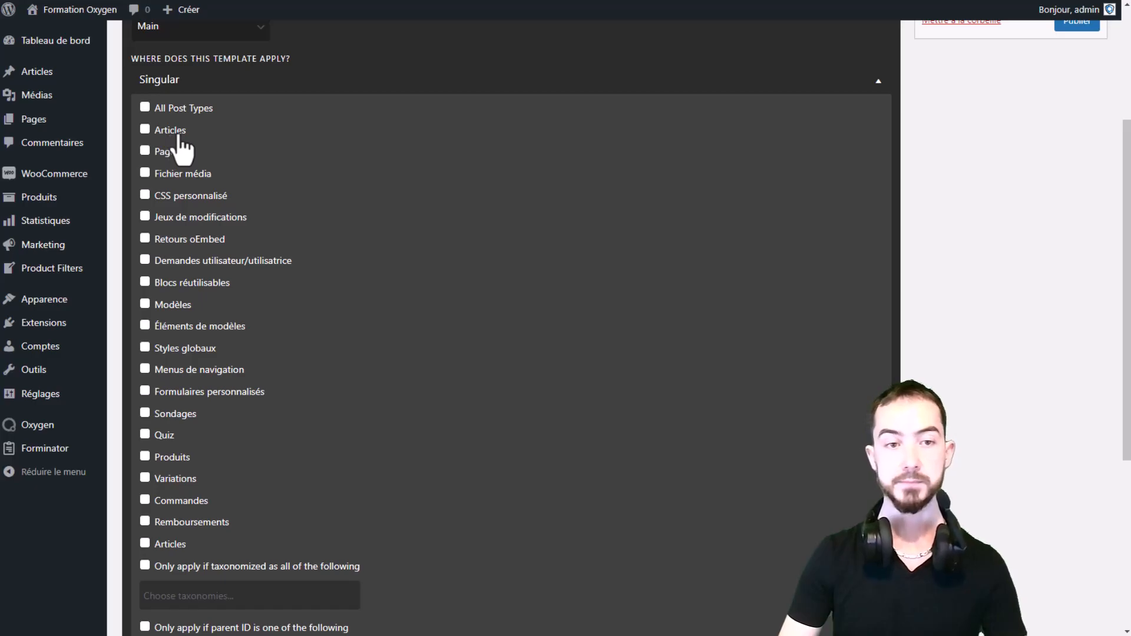
{"action": "left_click", "coordinate": [176, 462]}
- Set the template priority to 5 and publish the template
{"action": "scroll", "coordinate": [406, 353], "scroll_direction": "down", "scroll_amount": 5}
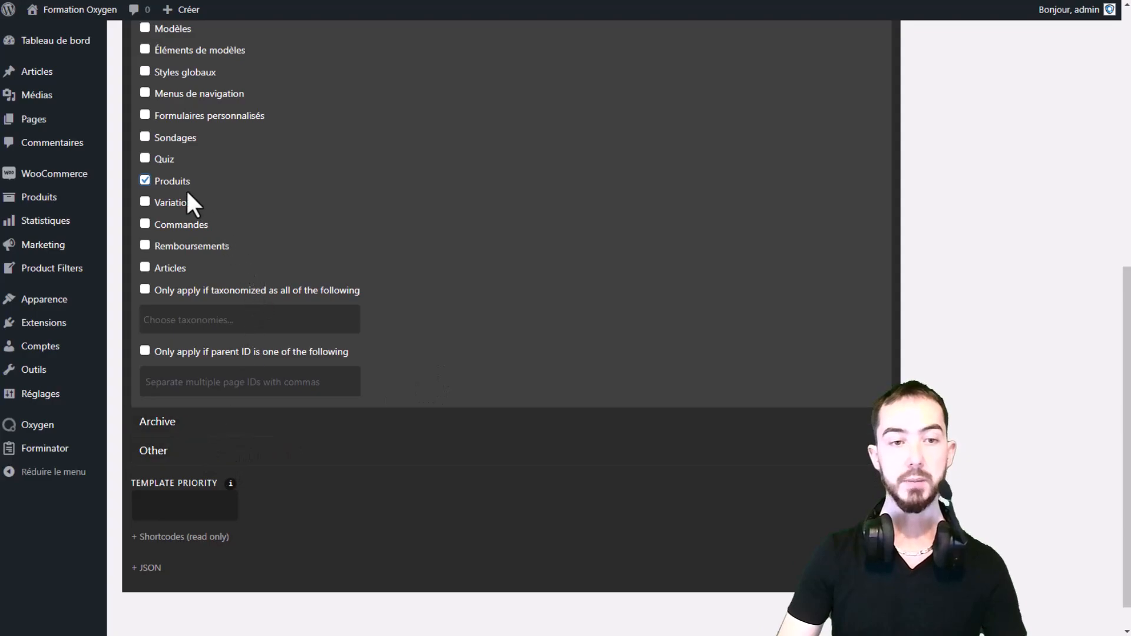
{"action": "left_click", "coordinate": [185, 502]}
{"action": "type", "text": "5"}
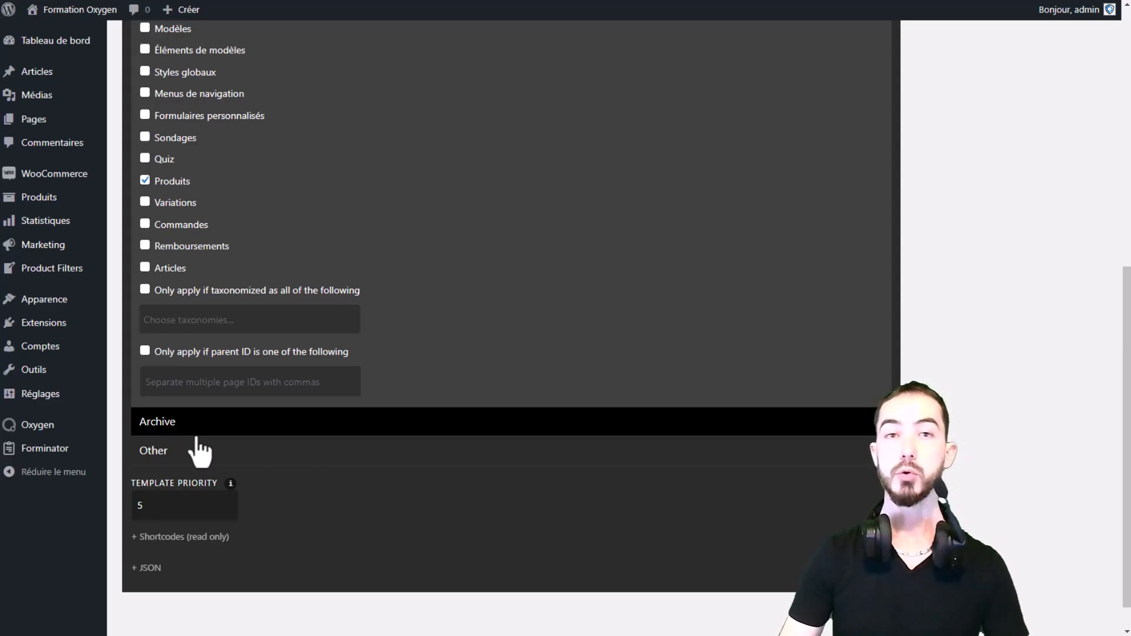
{"action": "scroll", "coordinate": [962, 329], "scroll_direction": "up", "scroll_amount": 8}
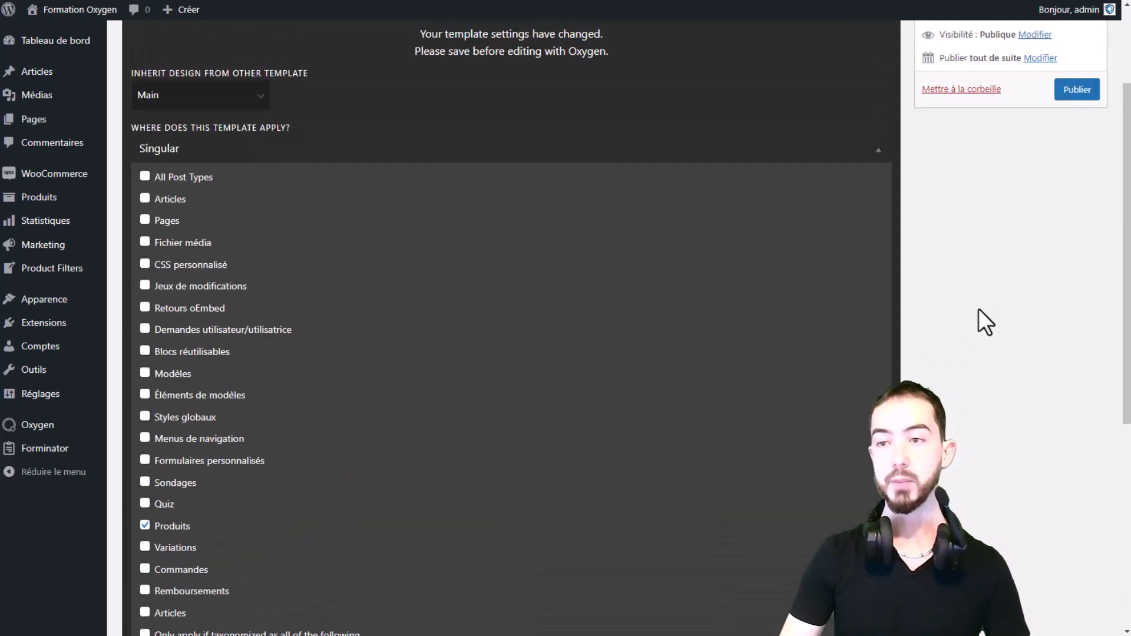
{"action": "left_click", "coordinate": [1085, 230]}
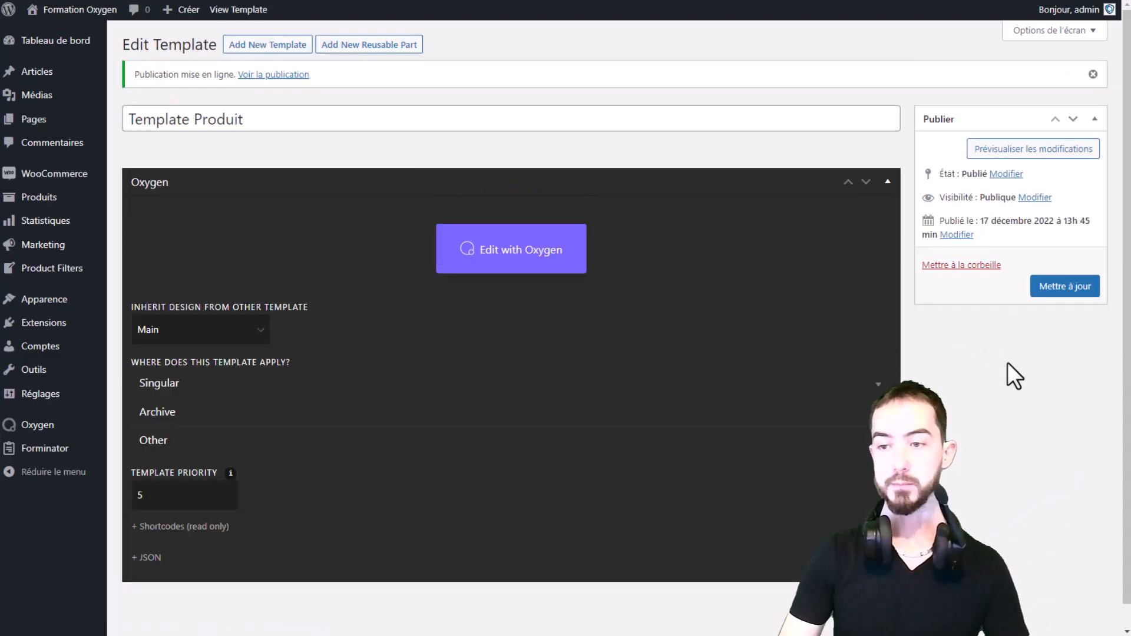
- Open Template Produit for editing with Oxygen and display its element structure
{"action": "left_click", "coordinate": [518, 266]}
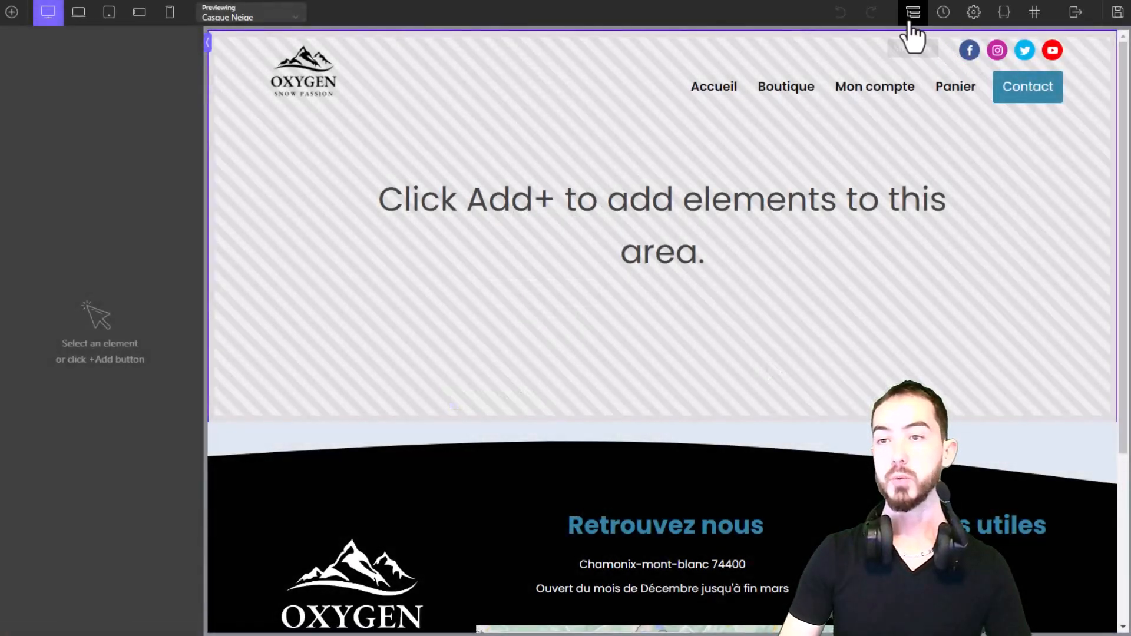
{"action": "left_click", "coordinate": [911, 25]}
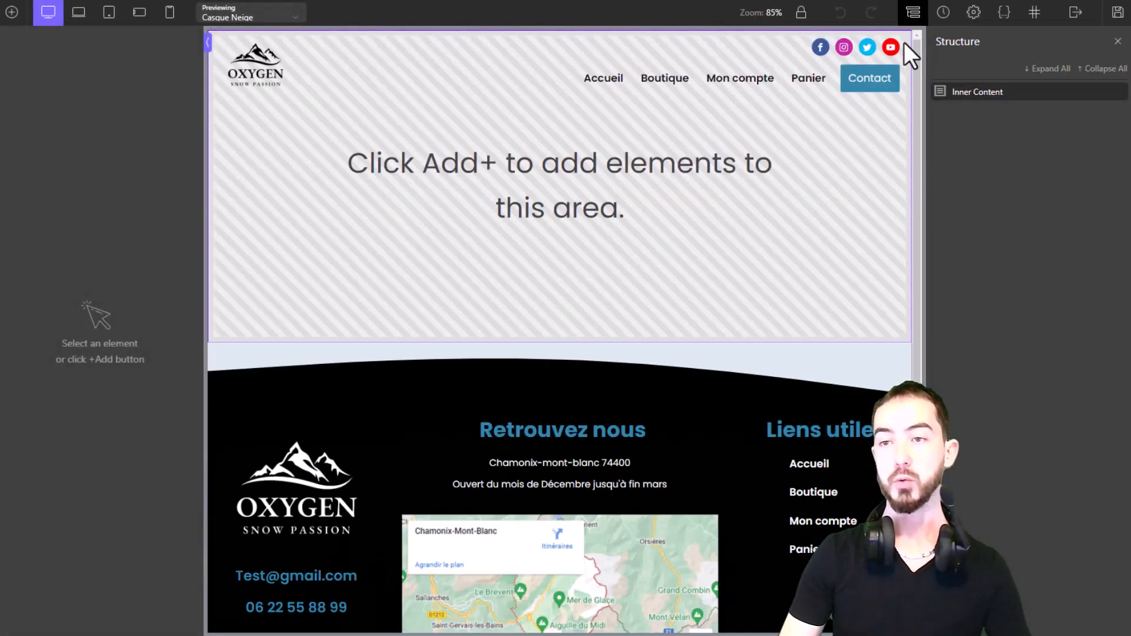
{"action": "left_click", "coordinate": [12, 11]}
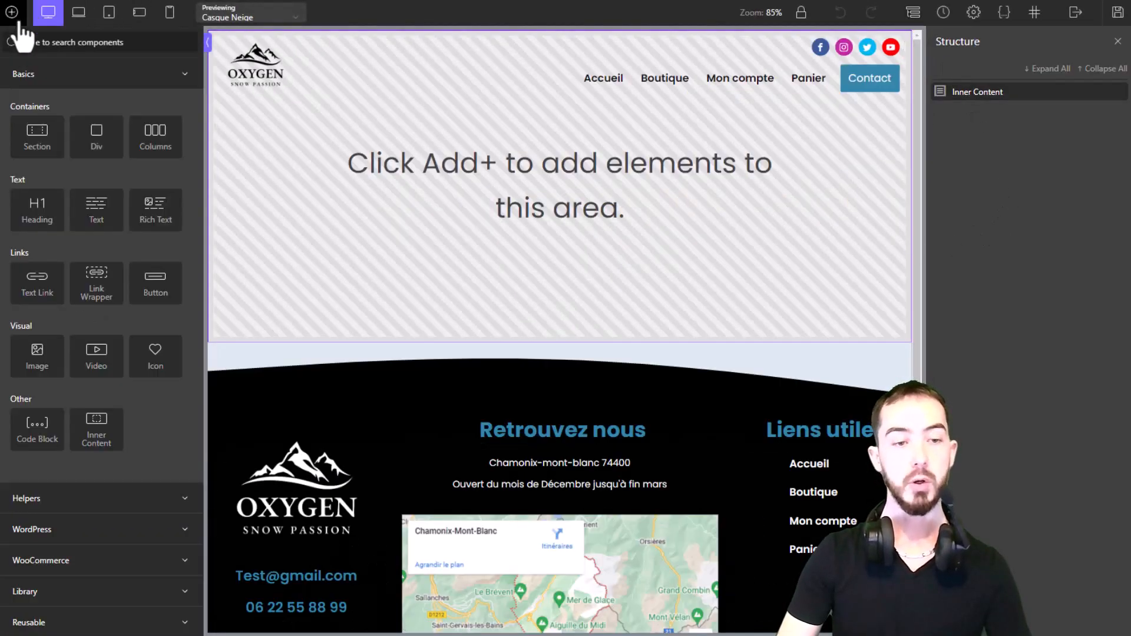
{"action": "left_click", "coordinate": [53, 622]}
{"action": "mouse_move", "coordinate": [38, 298]}
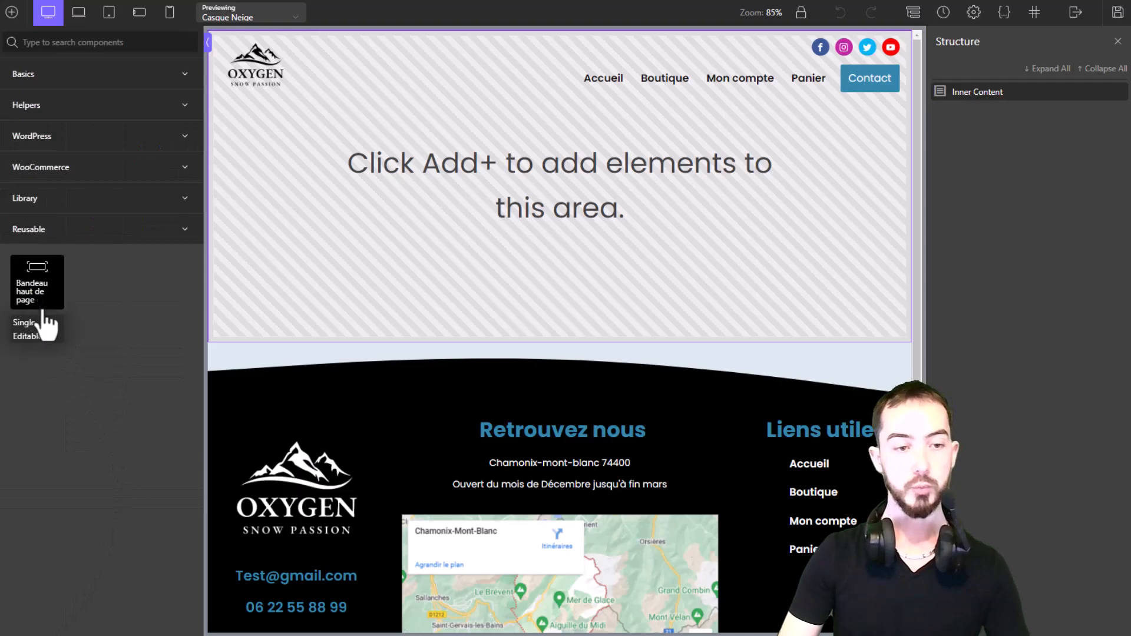
{"action": "left_click", "coordinate": [36, 331]}
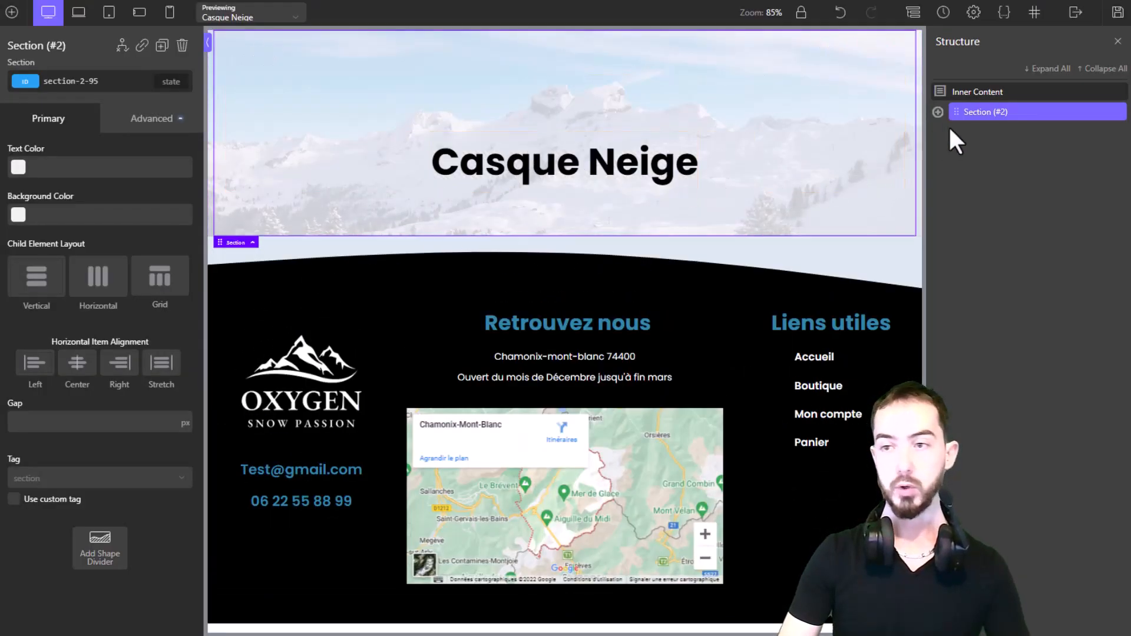
{"action": "left_click", "coordinate": [1117, 112]}
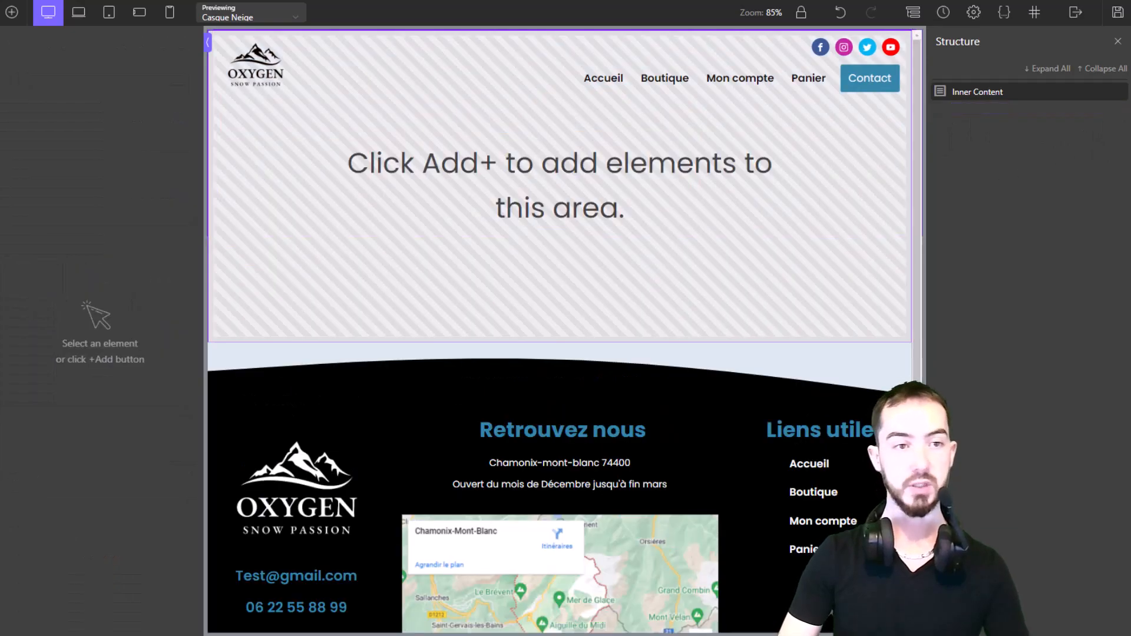
- Insert the reusable part "Bandeau haut de page" as a Single instance and save the template
{"action": "left_click", "coordinate": [8, 13]}
{"action": "left_click", "coordinate": [42, 328]}
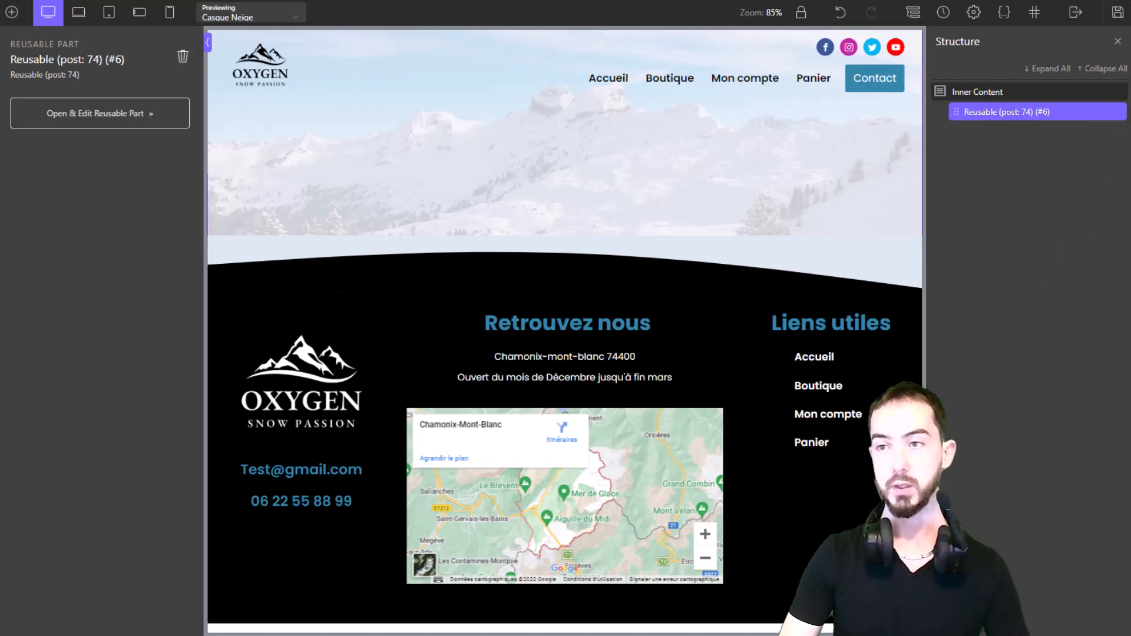
{"action": "left_click", "coordinate": [1118, 12]}
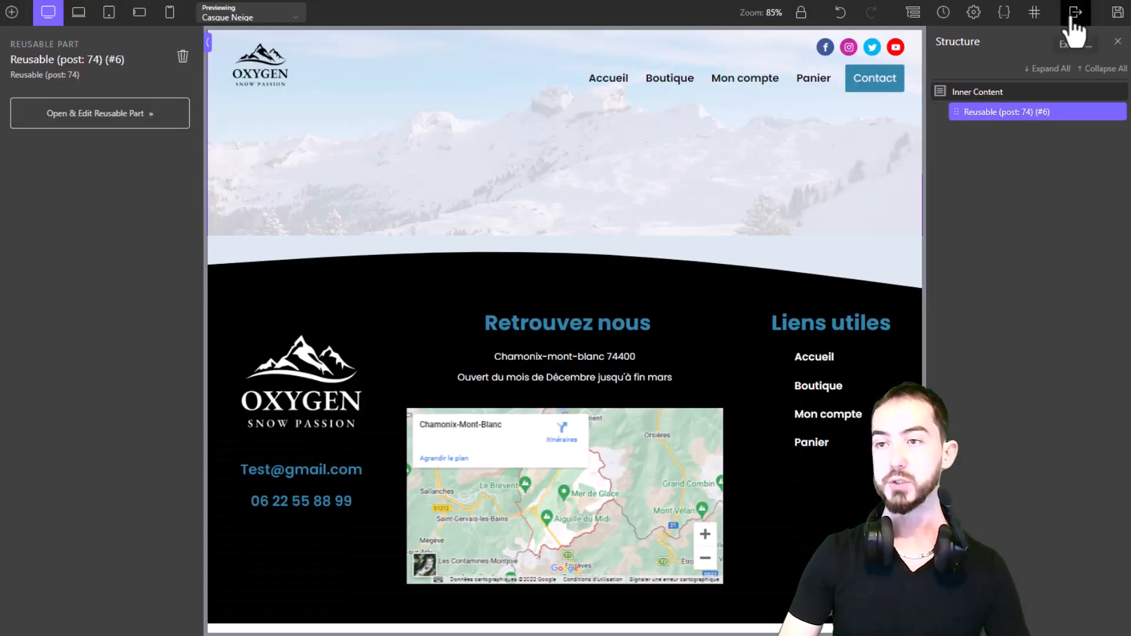
- View the Casque Neige product page on the frontend and check the title in its top banner
{"action": "mouse_move", "coordinate": [1076, 13]}
{"action": "left_click", "coordinate": [1081, 57]}
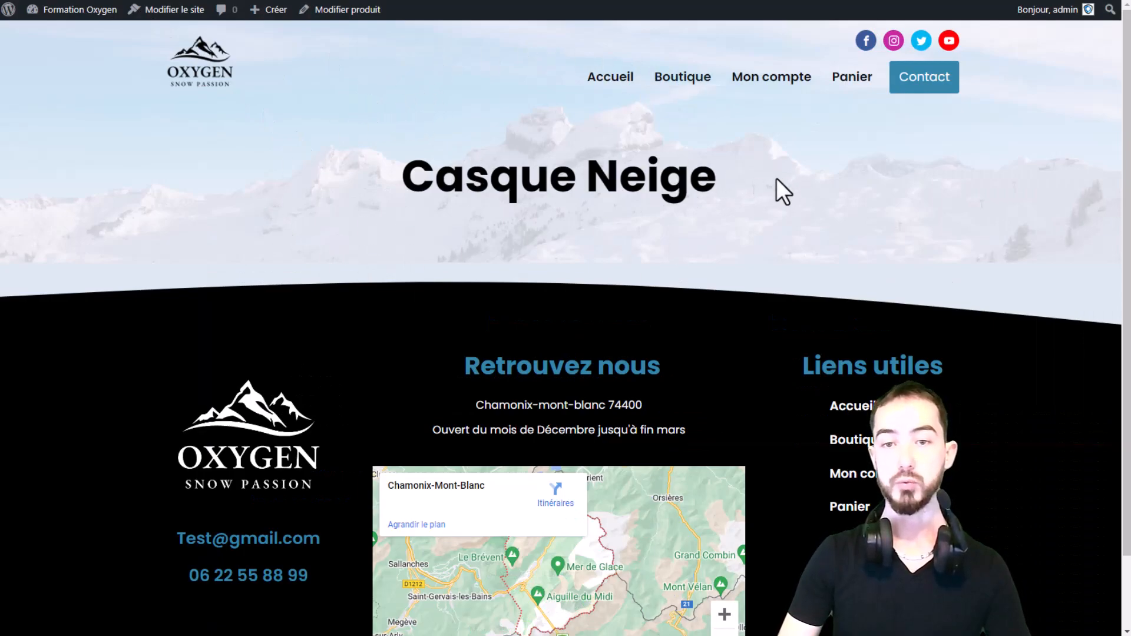
{"action": "left_click_drag", "start_coordinate": [776, 179], "coordinate": [391, 182]}
{"action": "left_click", "coordinate": [576, 167]}
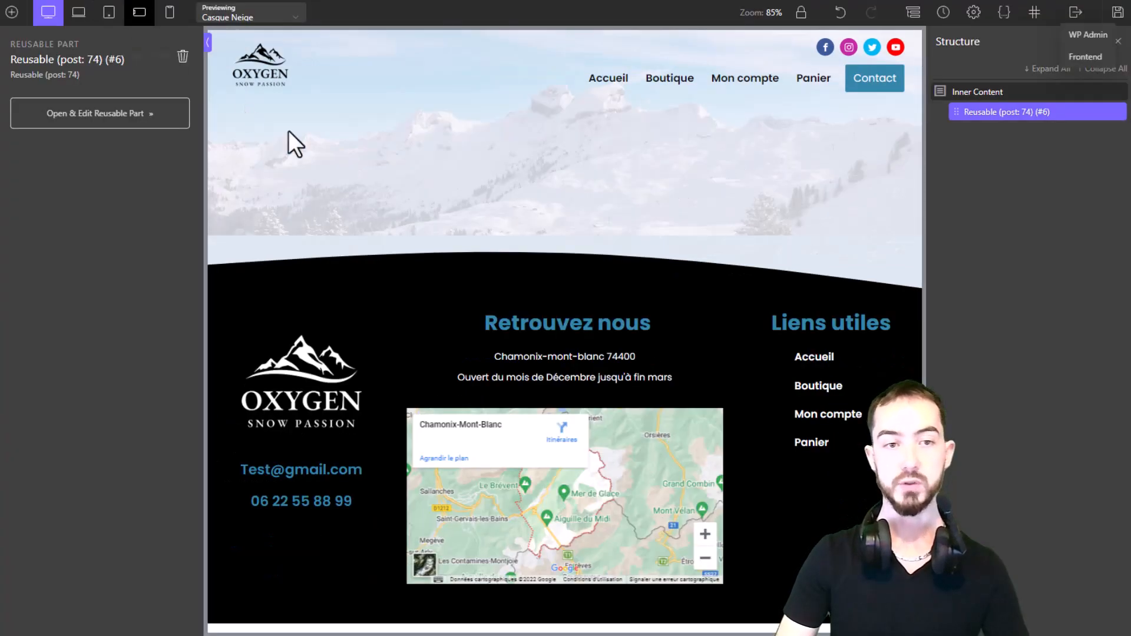
- Add a Section below the reusable banner and set its background to the global color Bleu très clair
{"action": "left_click", "coordinate": [12, 13]}
{"action": "left_click", "coordinate": [53, 46]}
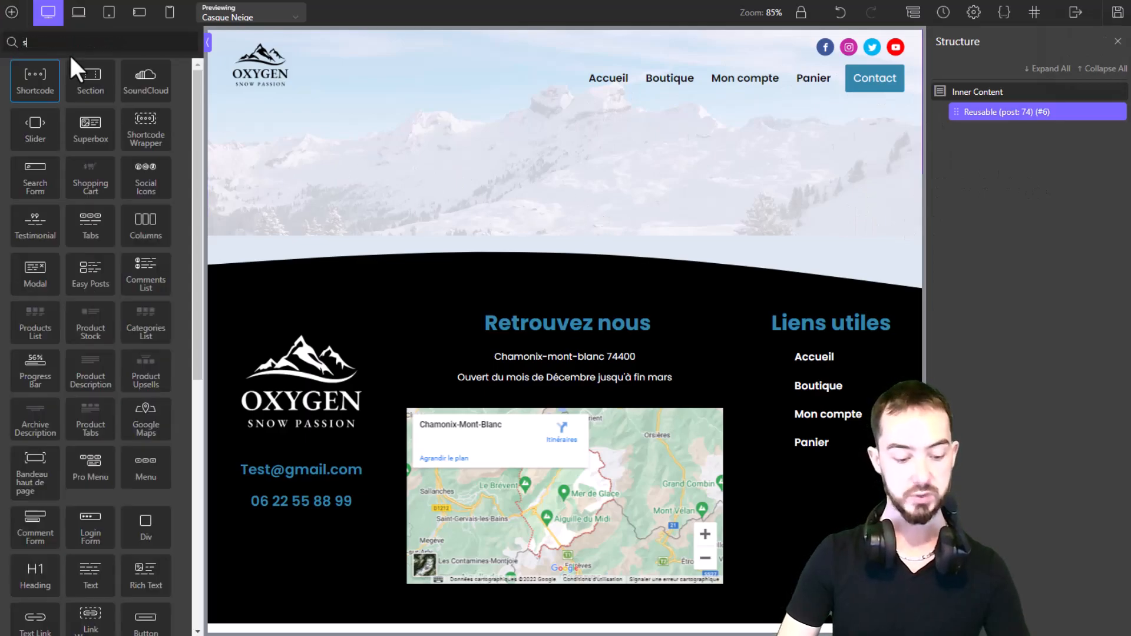
{"action": "type", "text": "sec"}
{"action": "left_click", "coordinate": [61, 90]}
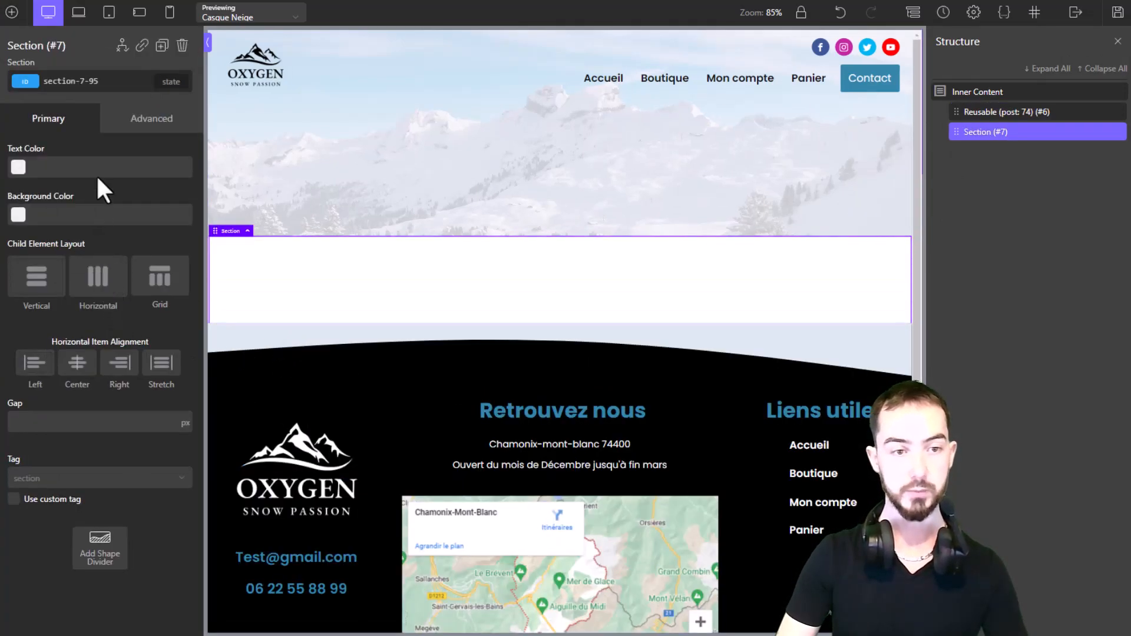
{"action": "left_click", "coordinate": [19, 214]}
{"action": "left_click", "coordinate": [58, 388]}
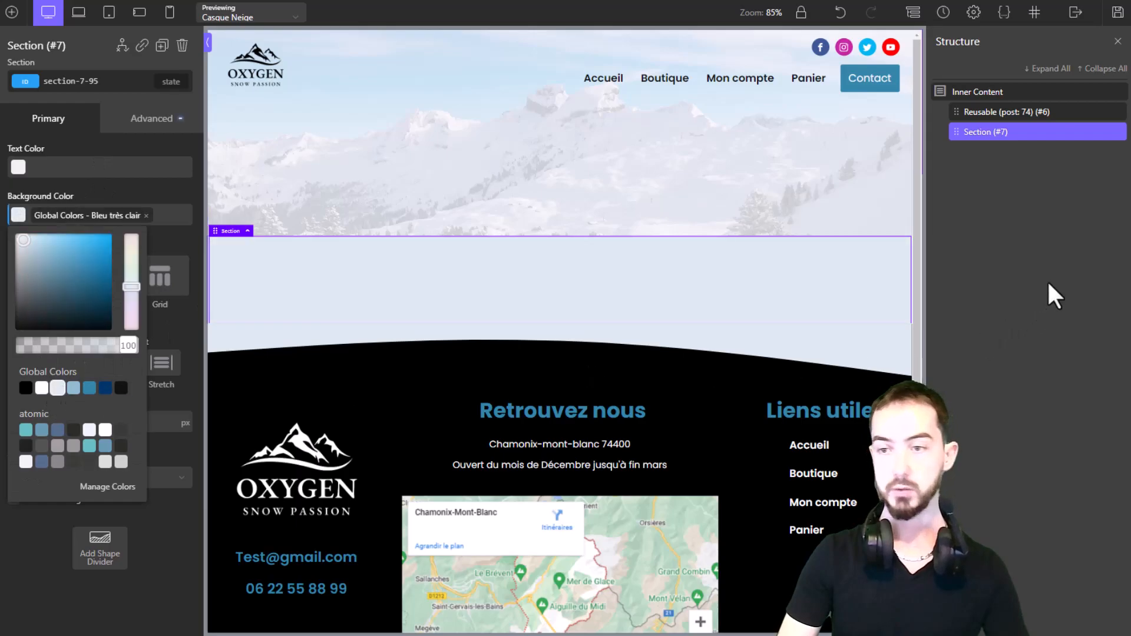
- Insert the WooCommerce Product Builder into the light blue section and save the template
{"action": "left_click", "coordinate": [12, 12]}
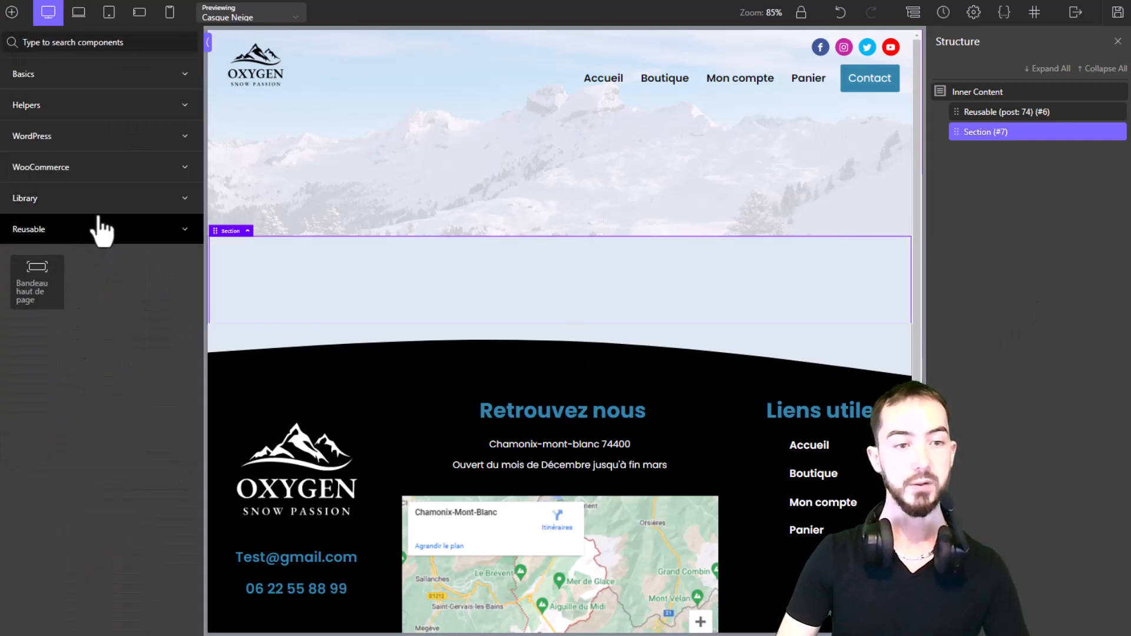
{"action": "left_click", "coordinate": [105, 169]}
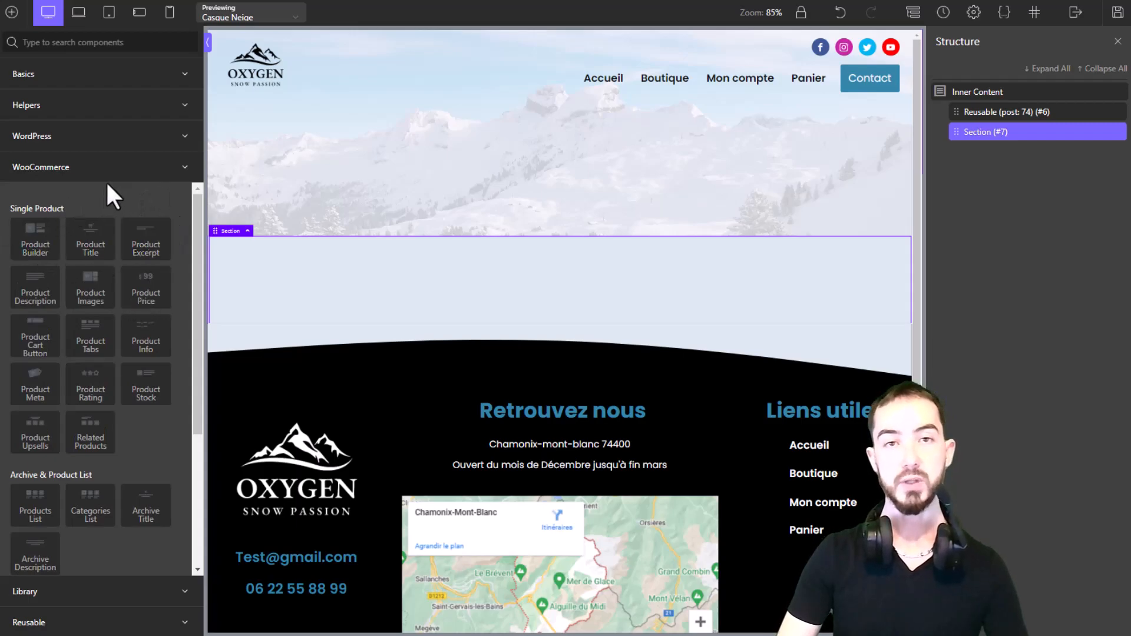
{"action": "left_click", "coordinate": [40, 243]}
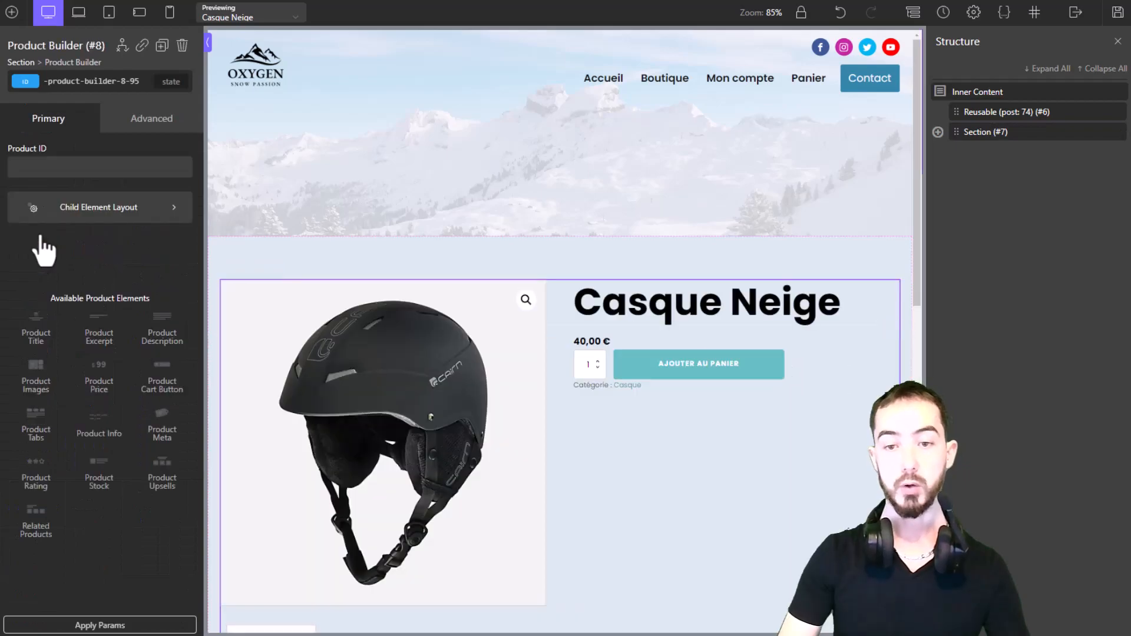
{"action": "scroll", "coordinate": [589, 252], "scroll_direction": "down", "scroll_amount": 3}
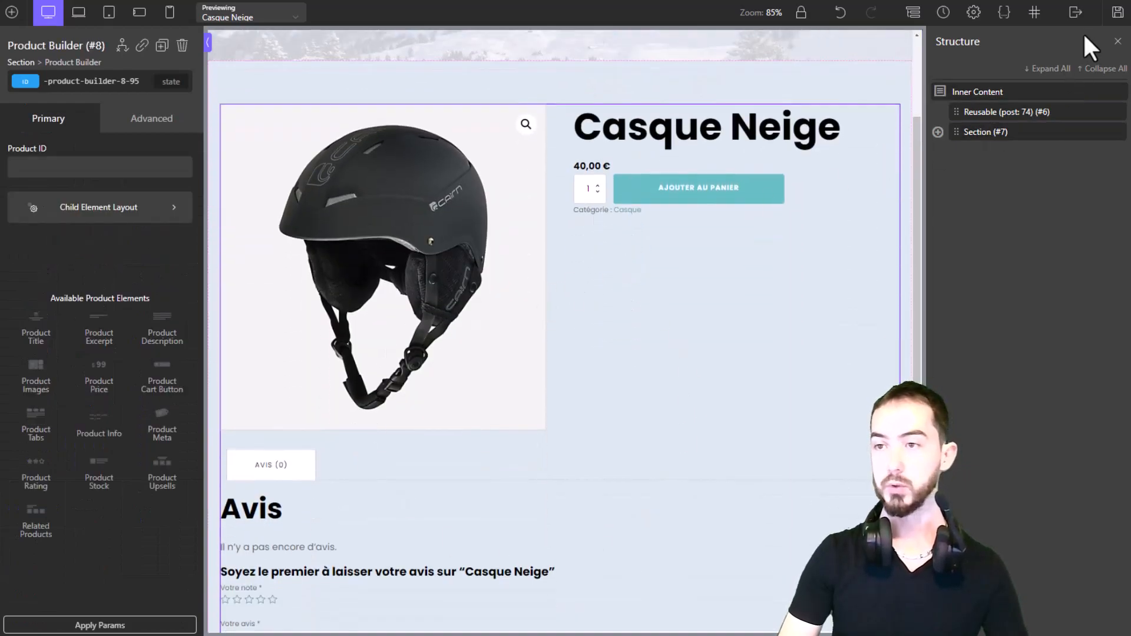
{"action": "left_click", "coordinate": [1118, 13]}
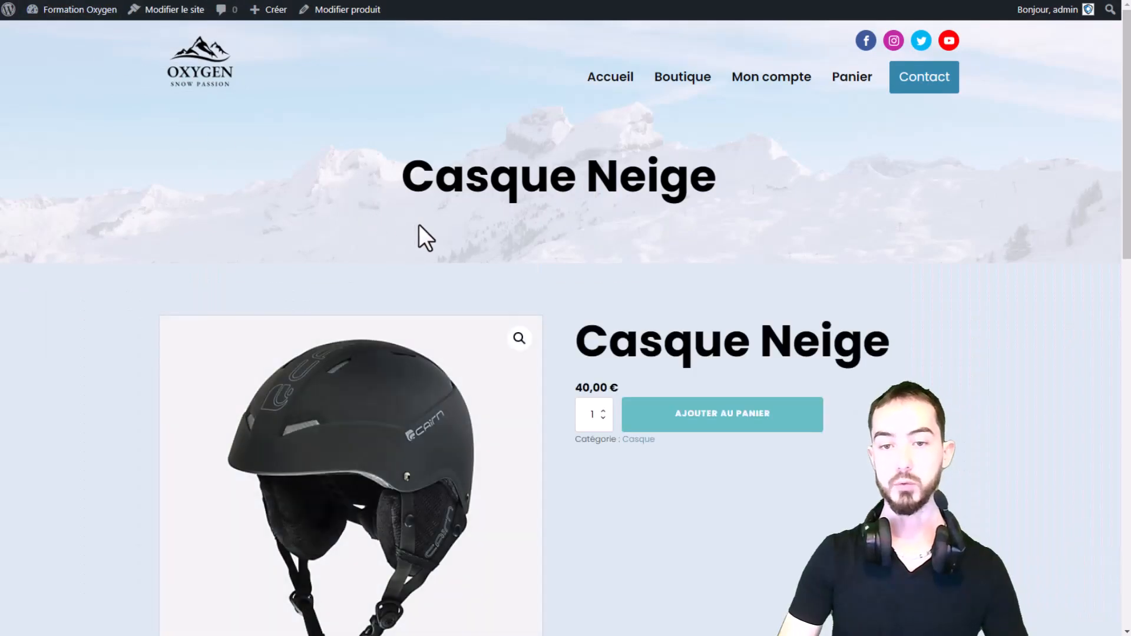
- Examine the Casque Neige page on the frontend, checking the product title beside the image
{"action": "scroll", "coordinate": [421, 230], "scroll_direction": "down", "scroll_amount": 3}
{"action": "left_click_drag", "start_coordinate": [614, 125], "coordinate": [935, 134]}
{"action": "left_click", "coordinate": [722, 137]}
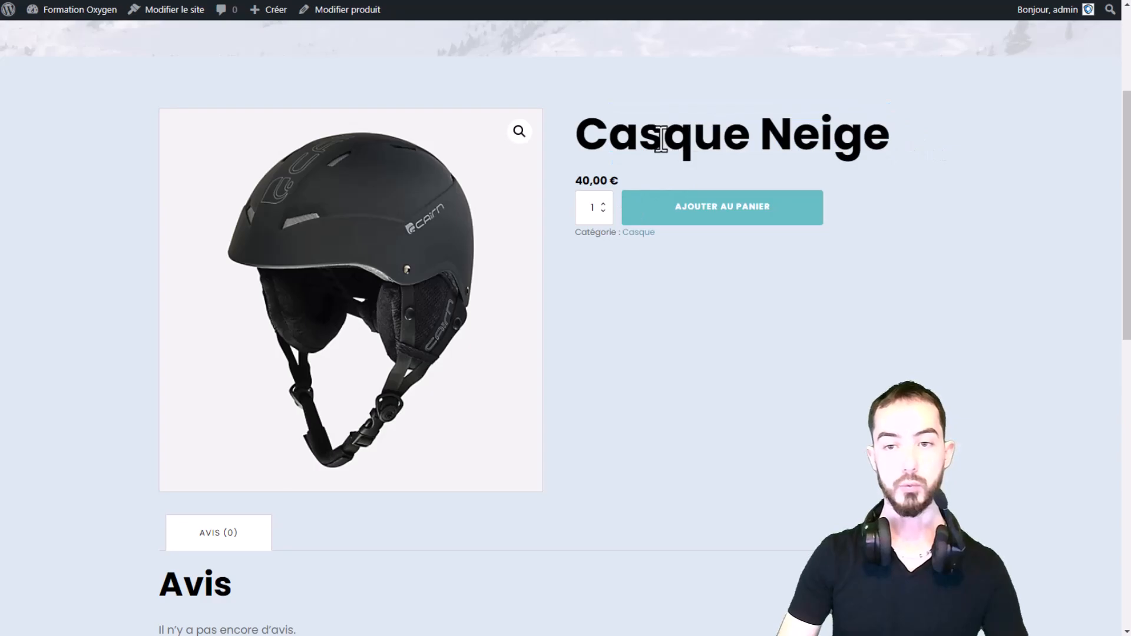
- Check the title beside the image and in the banner on the Casque Neige page, and open the Snow scoot product page
{"action": "left_click_drag", "start_coordinate": [619, 144], "coordinate": [813, 137]}
{"action": "left_click", "coordinate": [580, 182]}
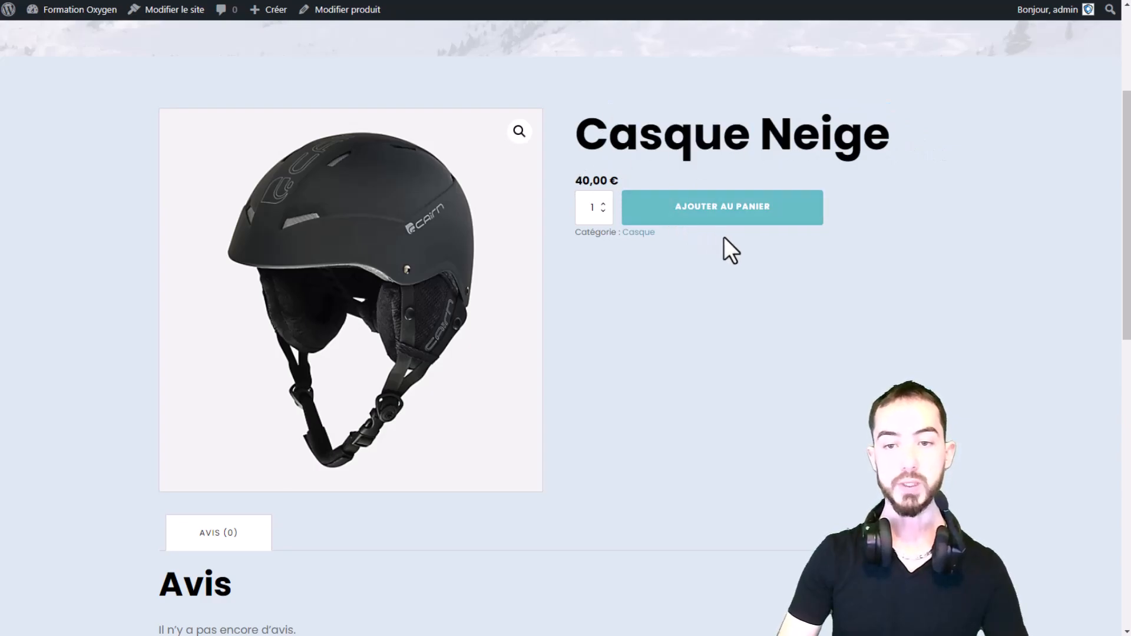
{"action": "scroll", "coordinate": [714, 309], "scroll_direction": "up", "scroll_amount": 4}
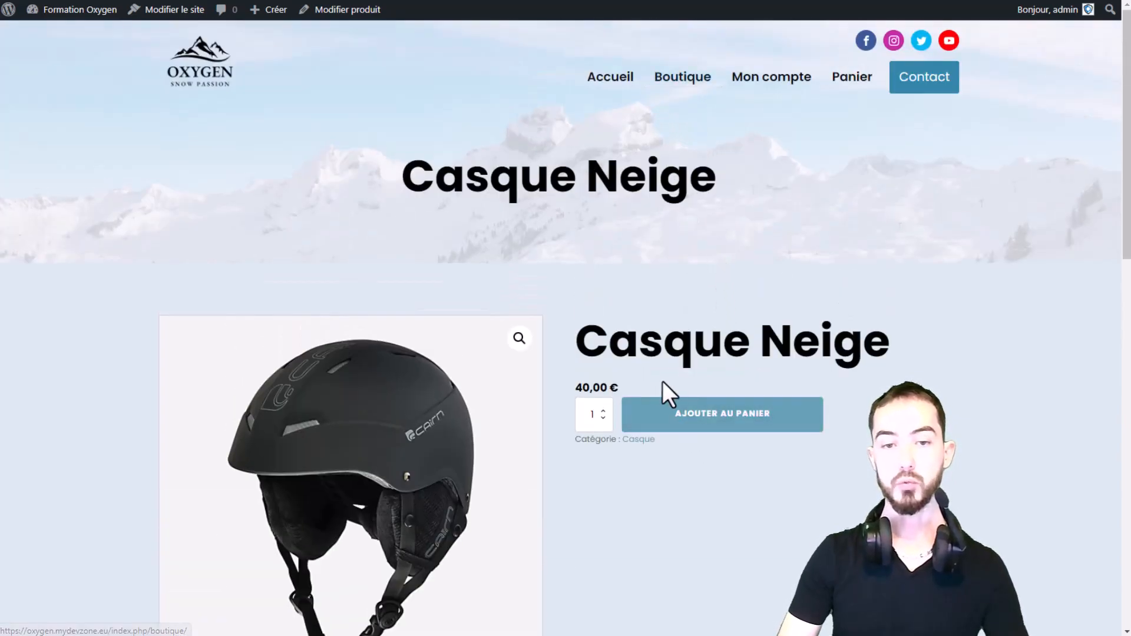
{"action": "scroll", "coordinate": [697, 343], "scroll_direction": "down", "scroll_amount": 2}
{"action": "left_click", "coordinate": [762, 389]}
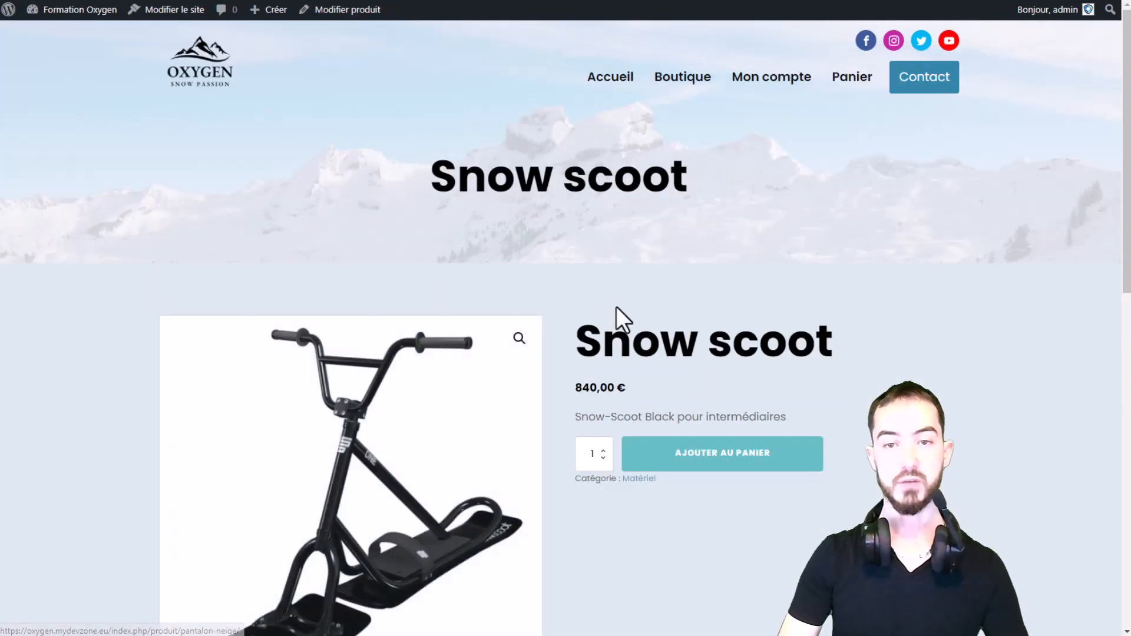
- Examine the Snow scoot page's title, price, short description, and Description and Avis sections
{"action": "scroll", "coordinate": [701, 289], "scroll_direction": "down", "scroll_amount": 3}
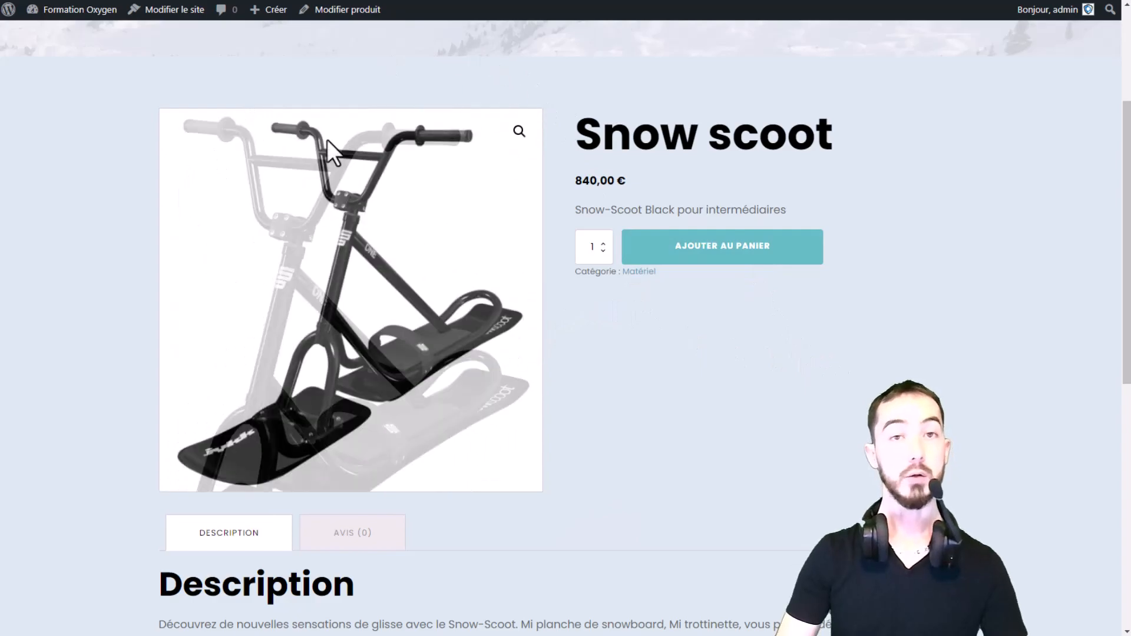
{"action": "left_click_drag", "start_coordinate": [634, 136], "coordinate": [817, 156]}
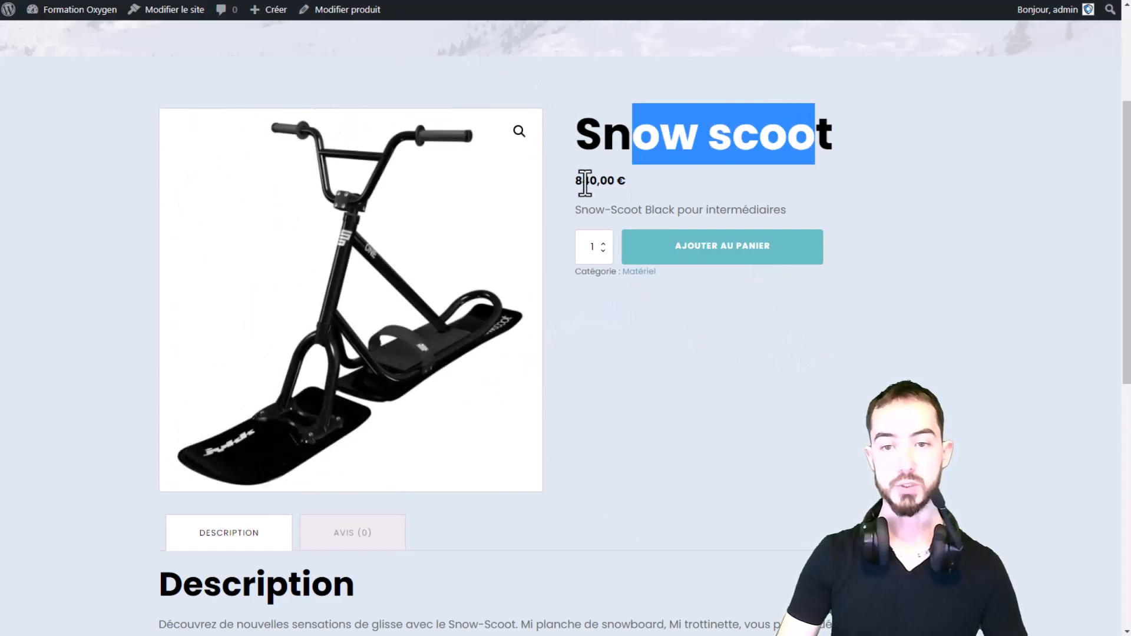
{"action": "left_click_drag", "start_coordinate": [630, 184], "coordinate": [649, 192]}
{"action": "left_click", "coordinate": [691, 195]}
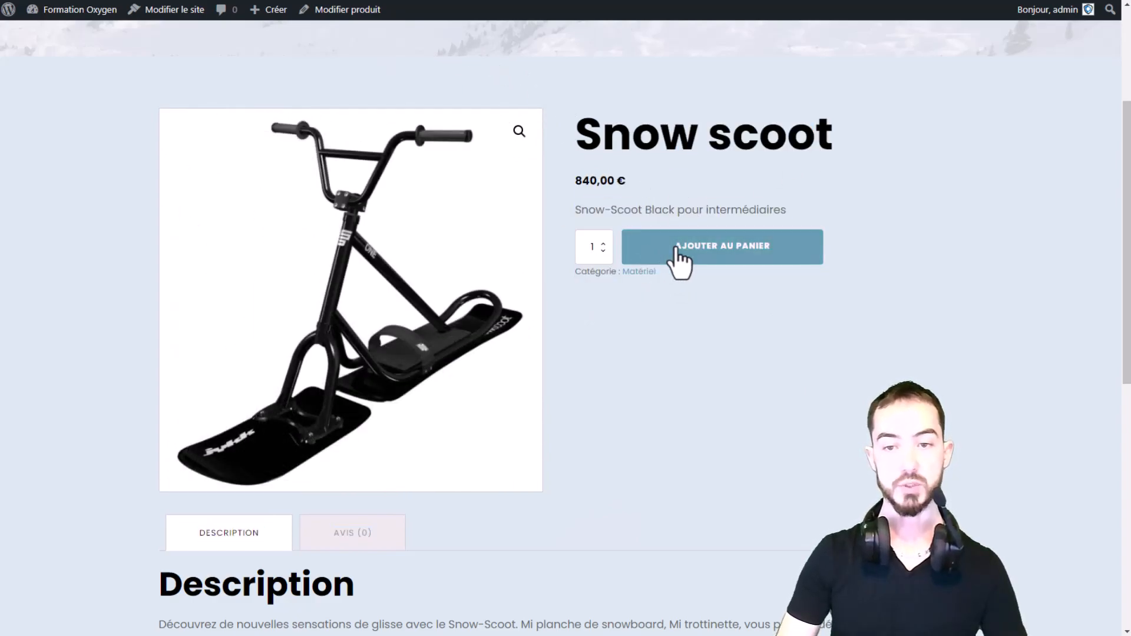
{"action": "scroll", "coordinate": [654, 289], "scroll_direction": "down", "scroll_amount": 5}
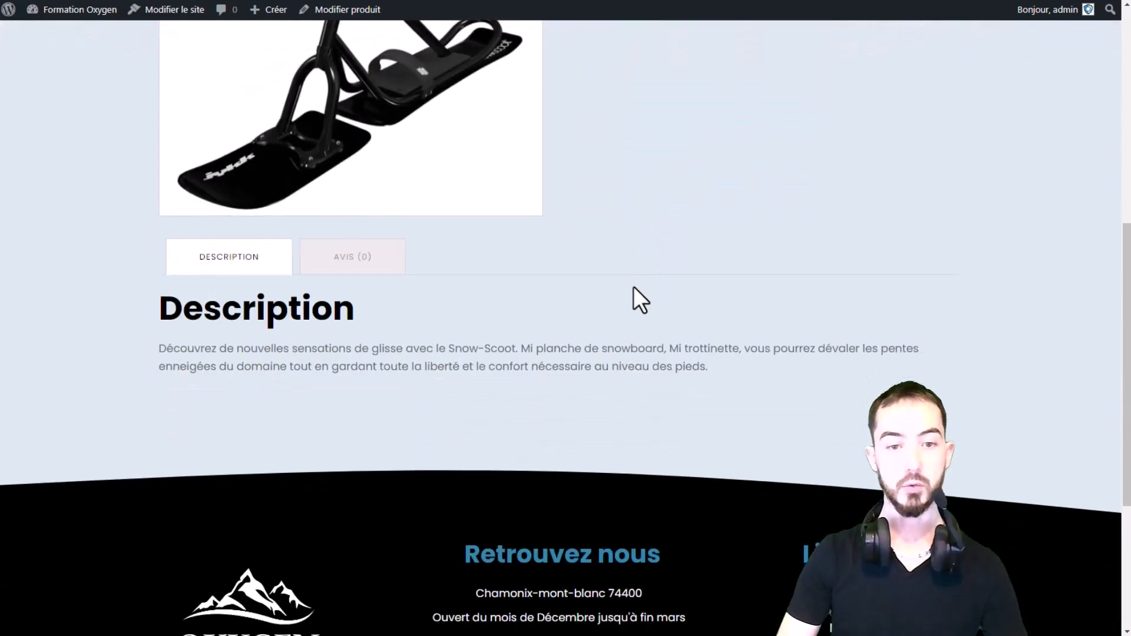
{"action": "left_click", "coordinate": [348, 257]}
{"action": "left_click", "coordinate": [197, 270]}
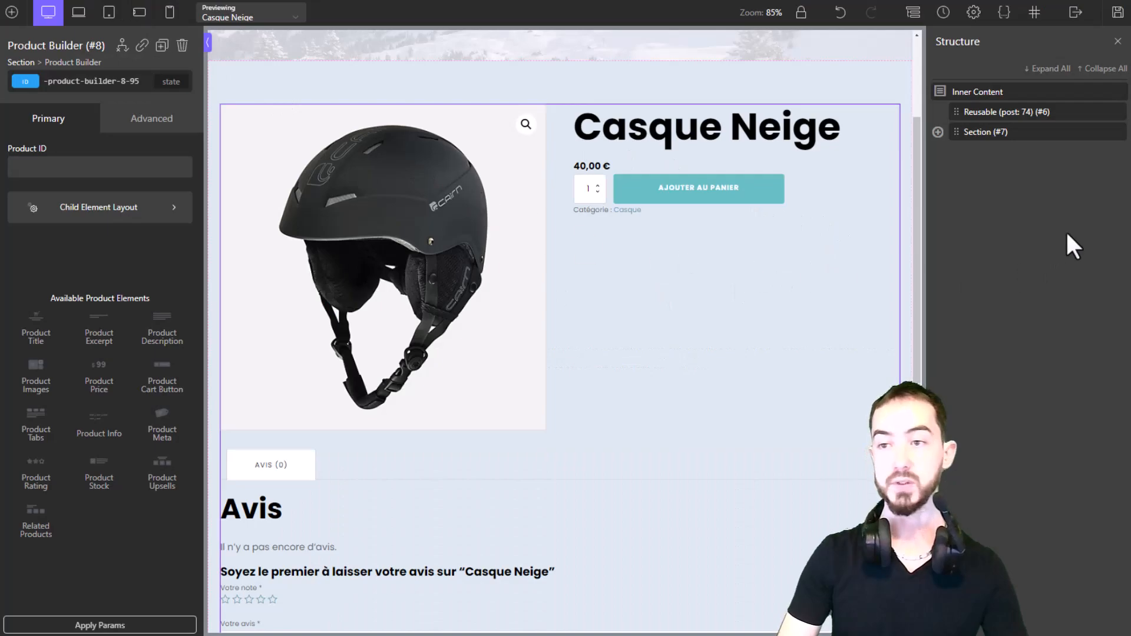
- Insert the Product Title element into the Product Builder in the template and reveal it in the structure
{"action": "left_click", "coordinate": [939, 132]}
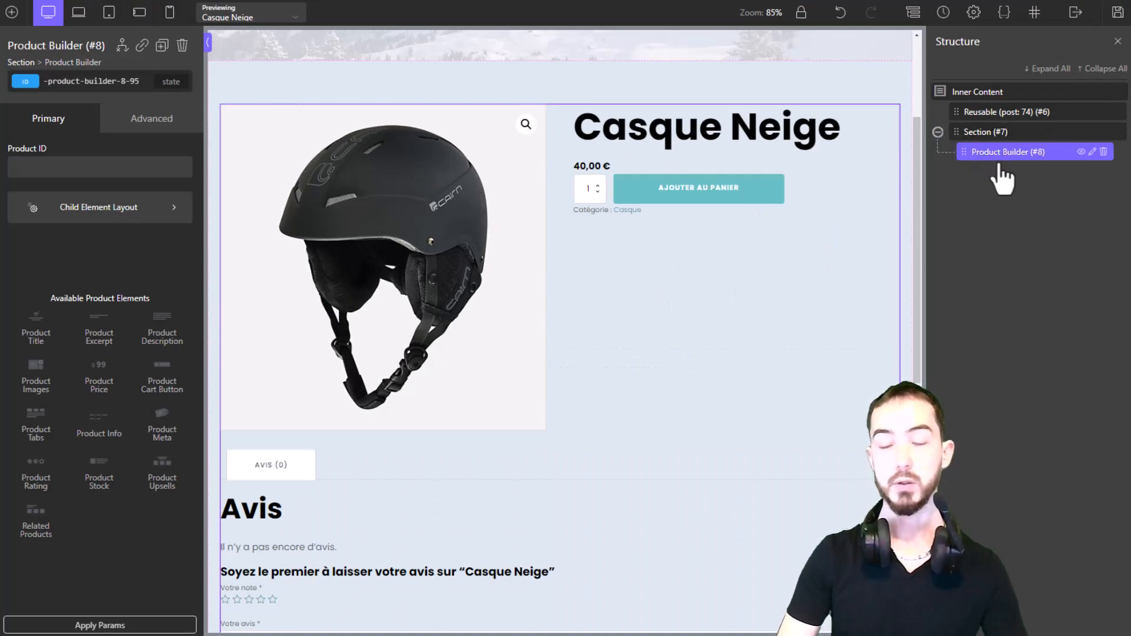
{"action": "mouse_move", "coordinate": [998, 163]}
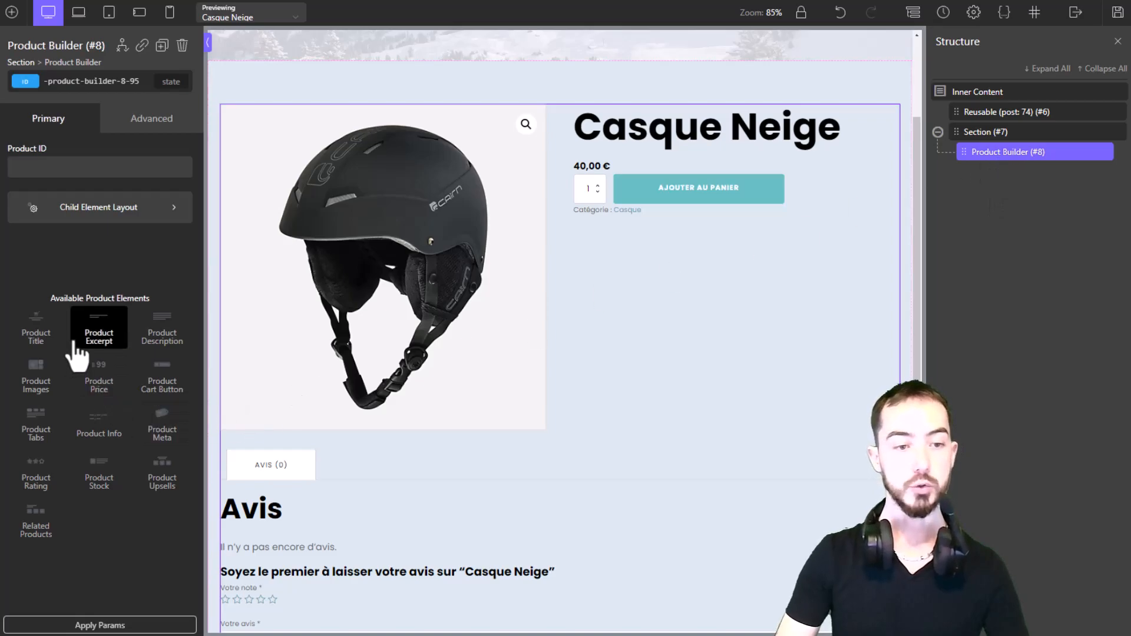
{"action": "left_click", "coordinate": [38, 333]}
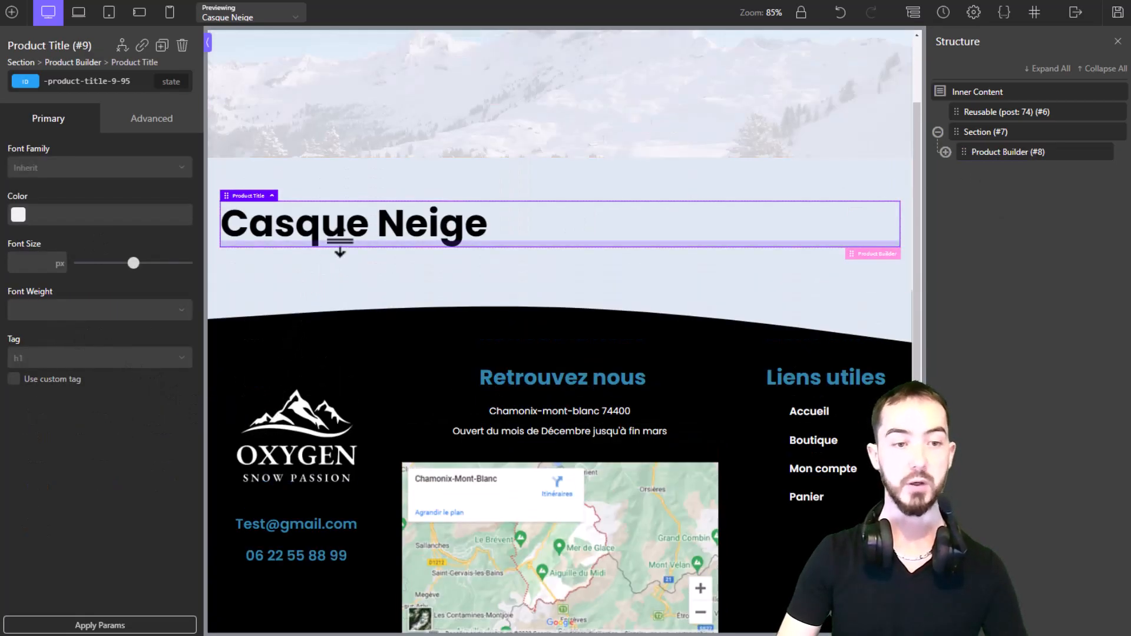
{"action": "left_click", "coordinate": [946, 152]}
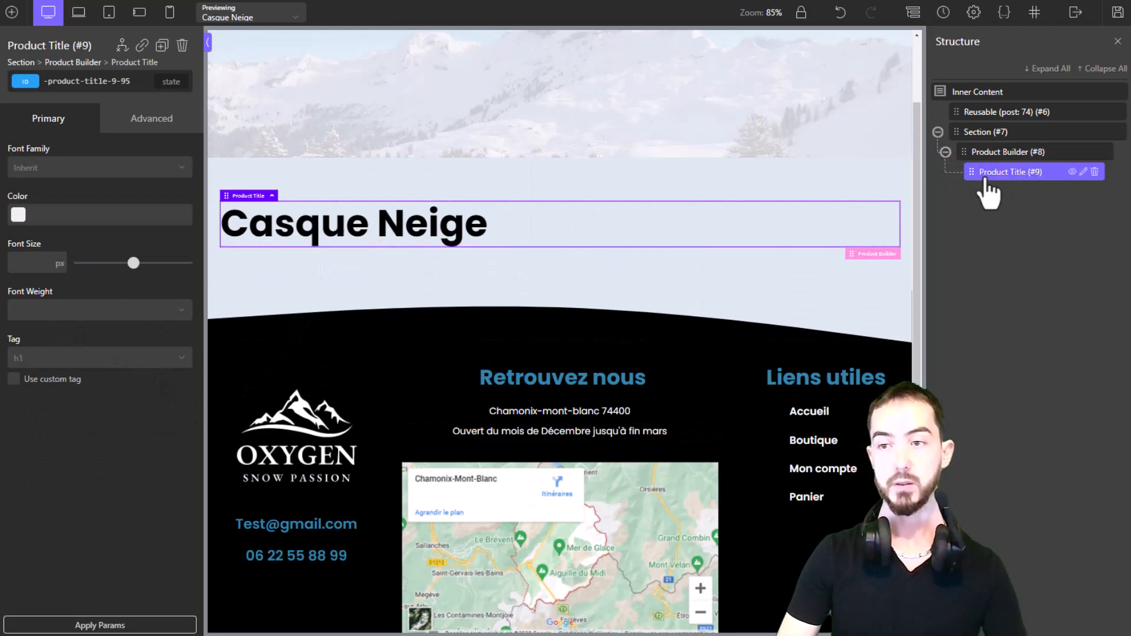
- Add the Product Excerpt element to the Product Builder below the title and set the previewed product to Snow scoot
{"action": "left_click", "coordinate": [1002, 152]}
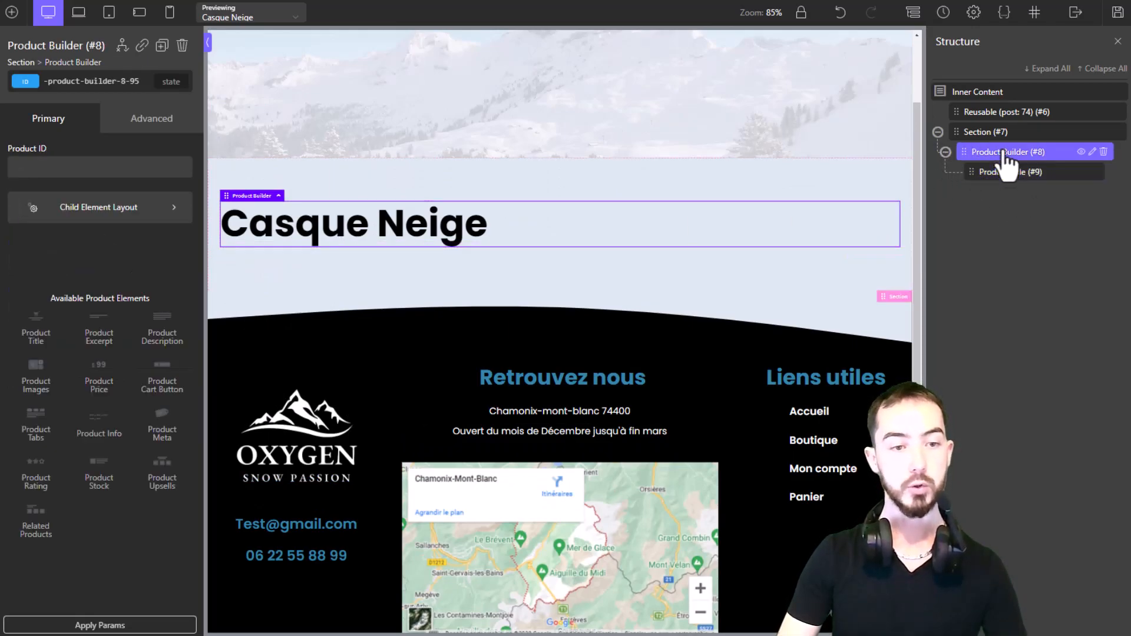
{"action": "left_click", "coordinate": [1009, 174]}
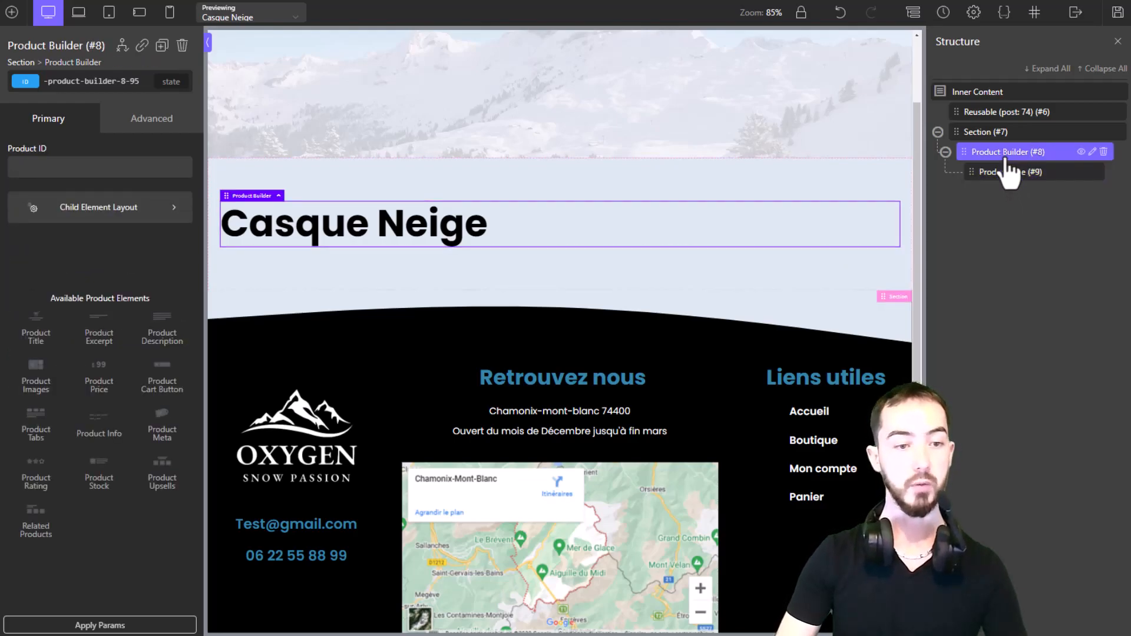
{"action": "left_click", "coordinate": [106, 339]}
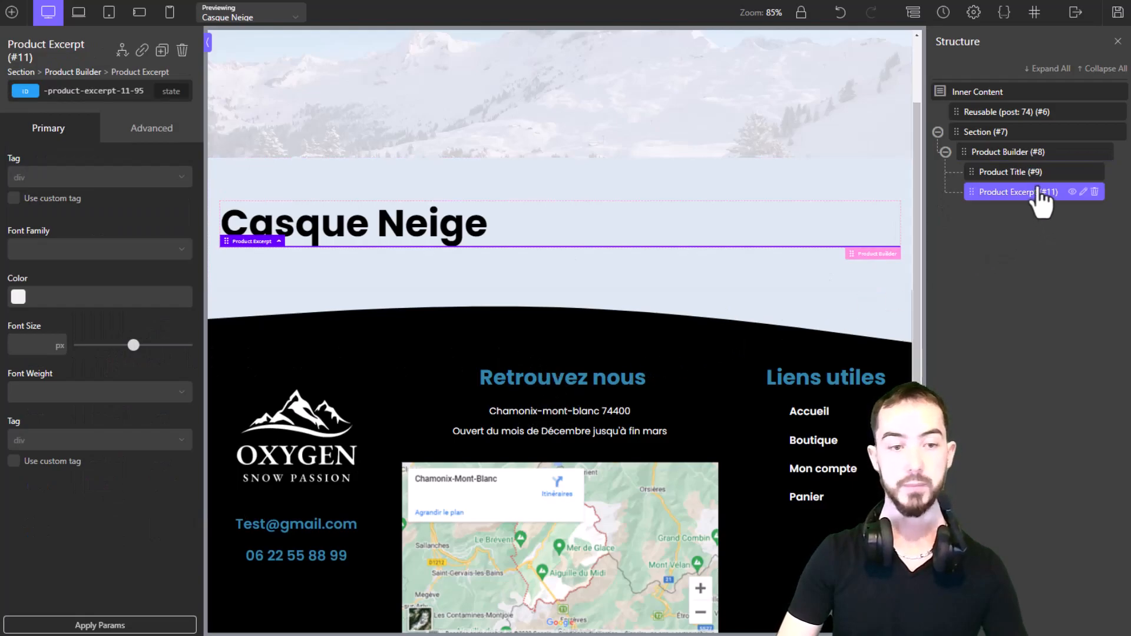
{"action": "left_click", "coordinate": [254, 16]}
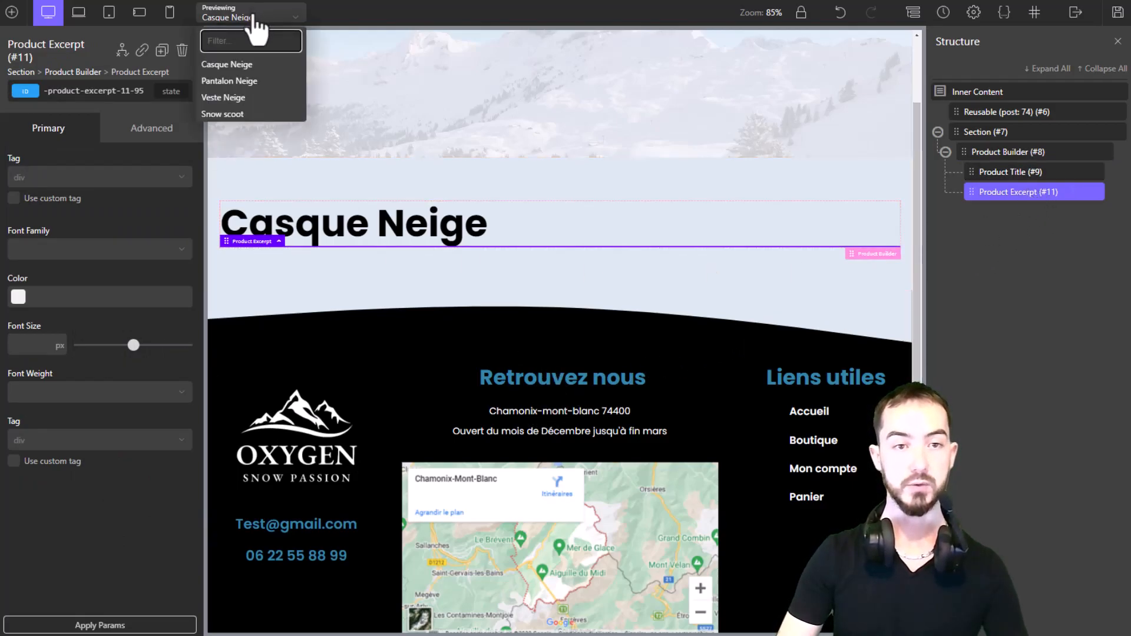
{"action": "left_click", "coordinate": [233, 114]}
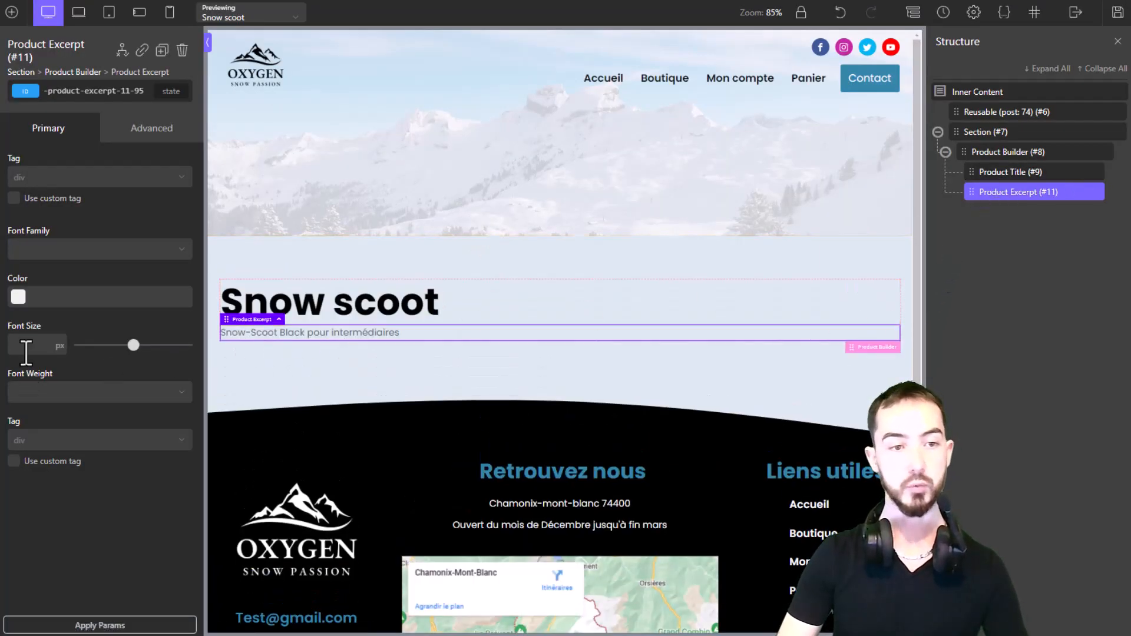
- Try the Product Info element in the Product Builder, and delete it along with the whole Product Builder from the light blue section
{"action": "left_click", "coordinate": [972, 153]}
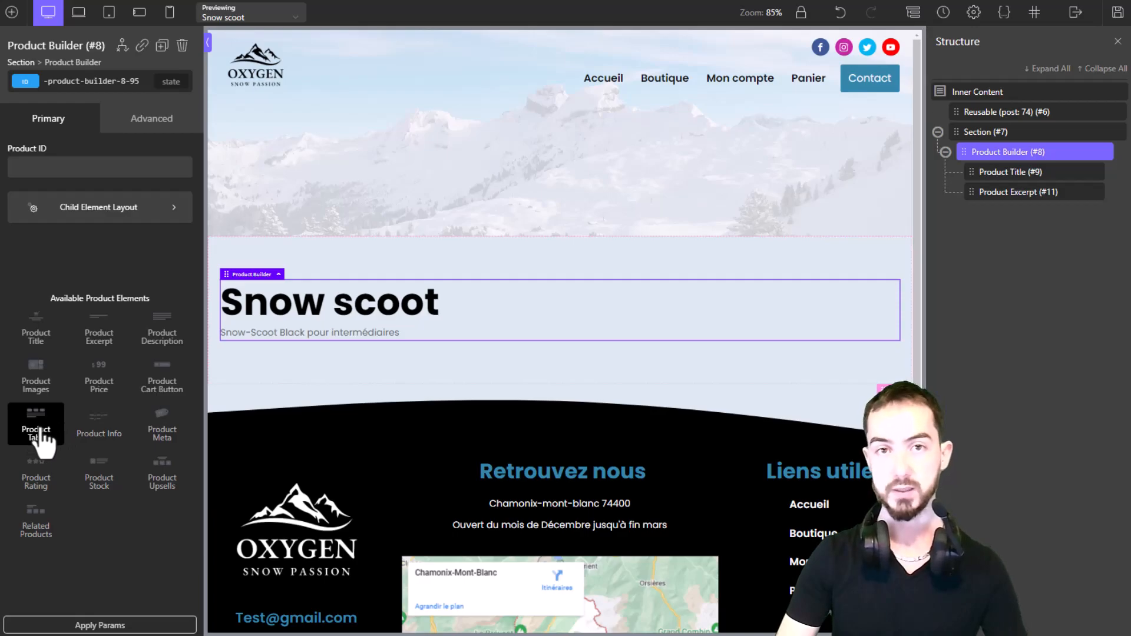
{"action": "left_click", "coordinate": [106, 439]}
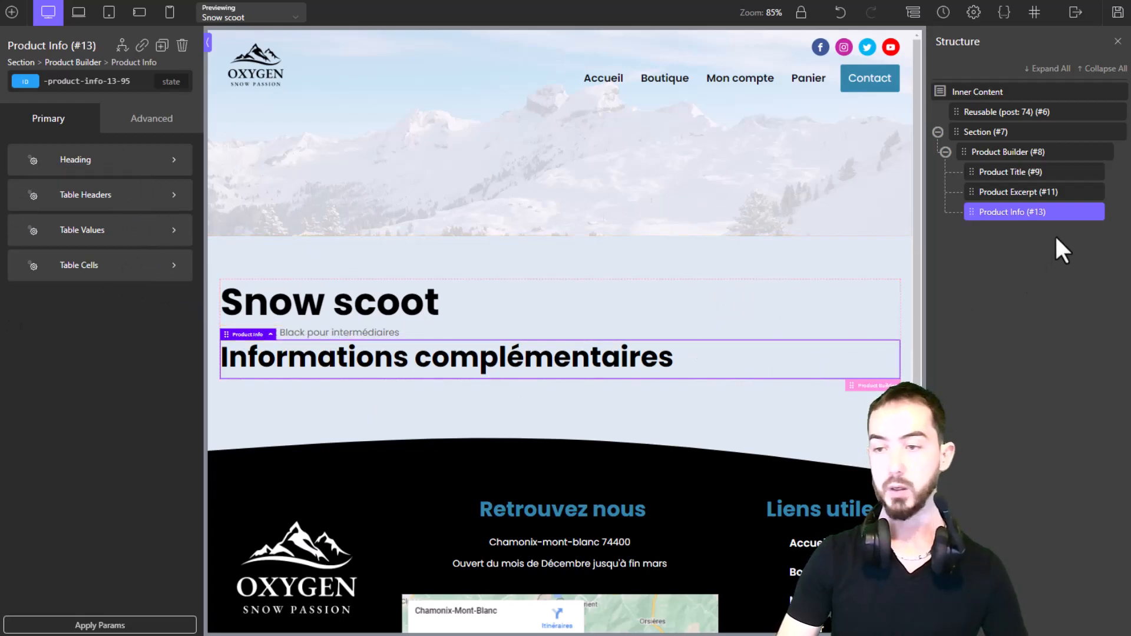
{"action": "left_click", "coordinate": [1095, 212]}
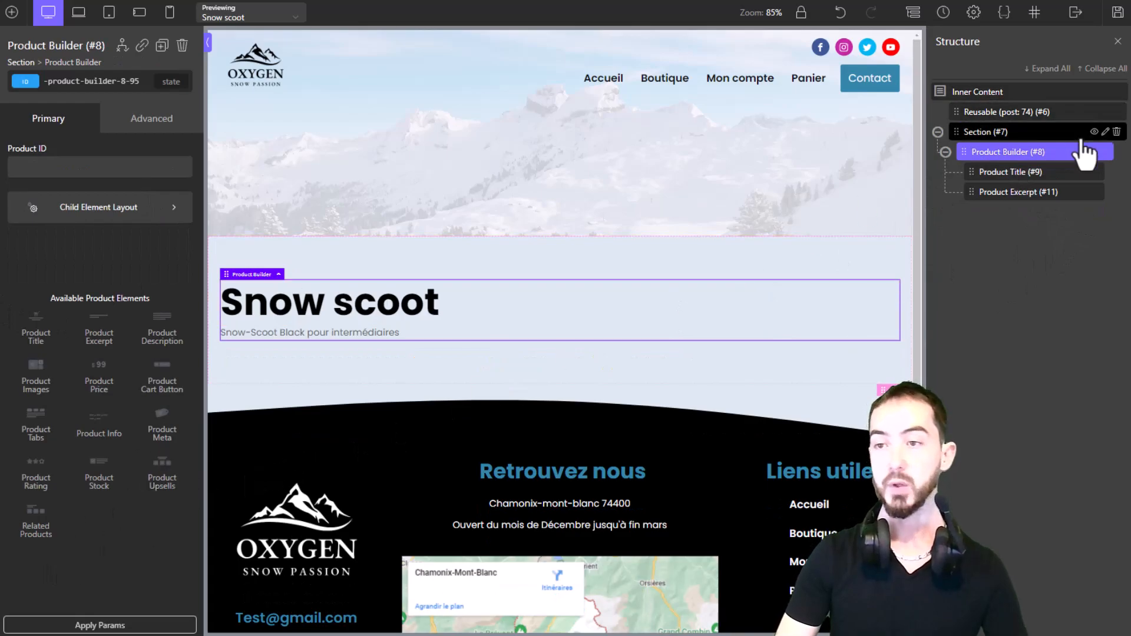
{"action": "left_click", "coordinate": [1103, 152]}
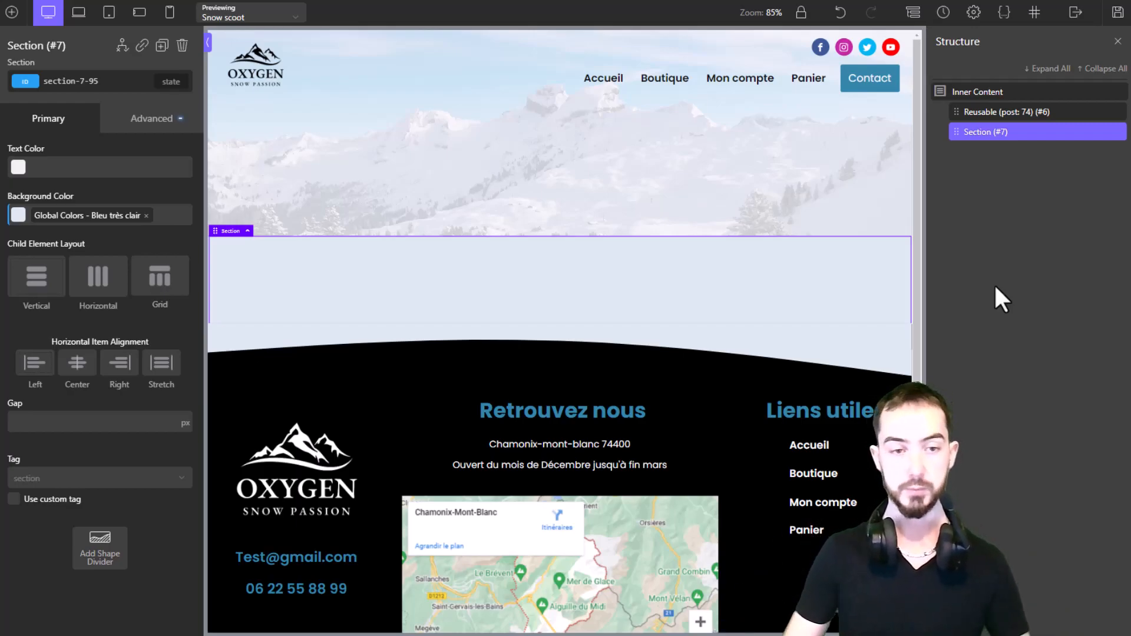
- Add a Div to the light blue section with 100% width and a horizontal child layout that allows multiline
{"action": "left_click", "coordinate": [12, 12]}
{"action": "type", "text": "div"}
{"action": "key", "text": "Return"}
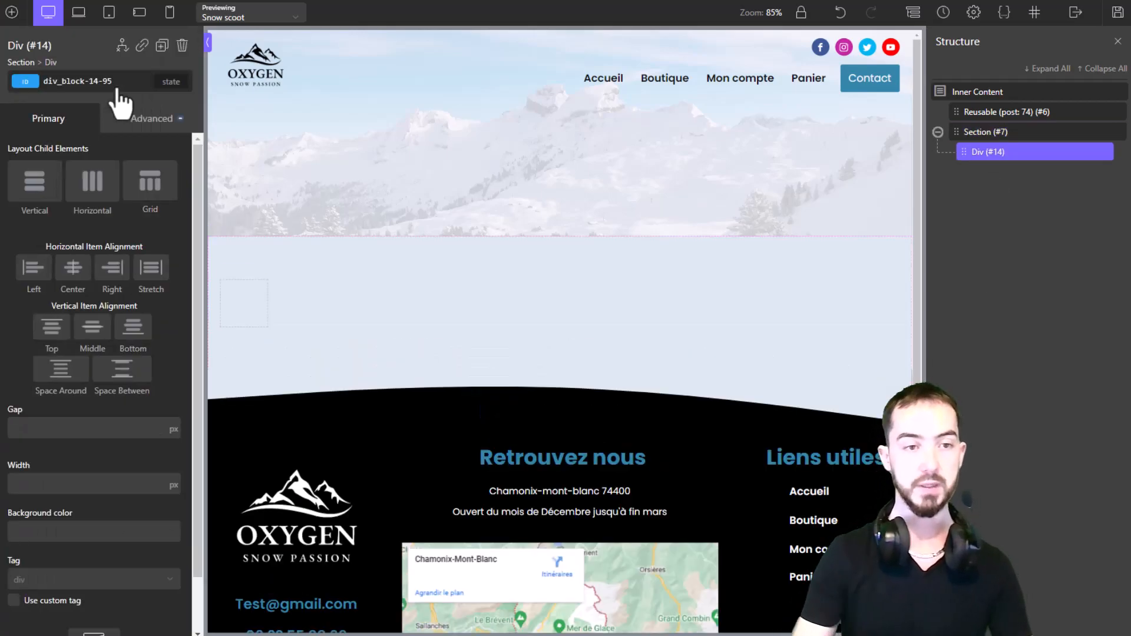
{"action": "left_click", "coordinate": [186, 475]}
{"action": "left_click", "coordinate": [123, 490]}
{"action": "type", "text": "100"}
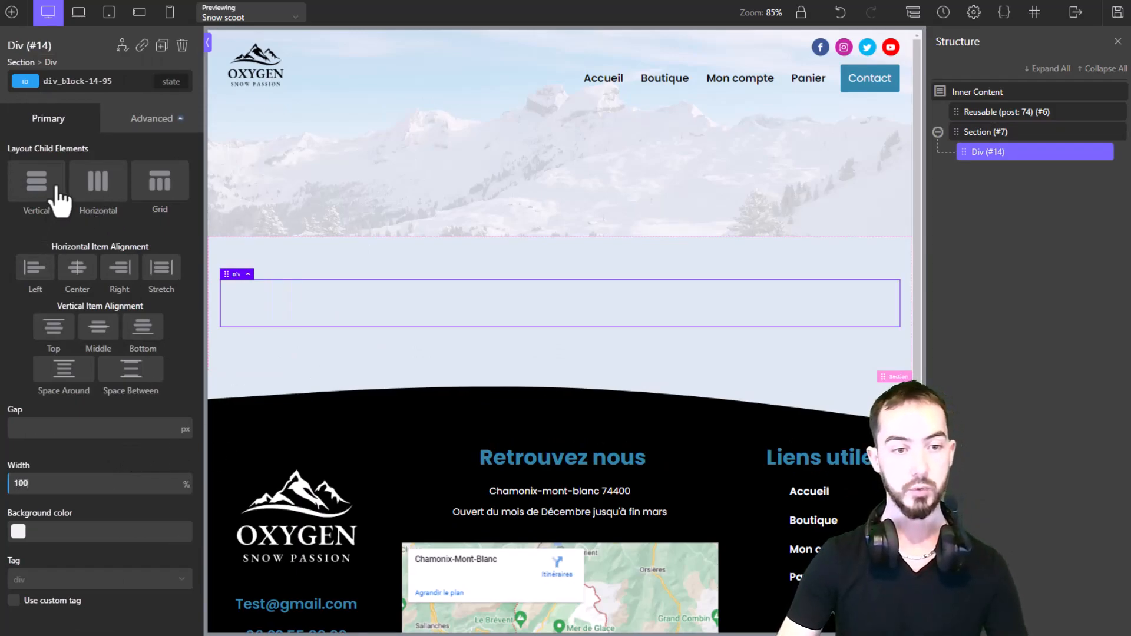
{"action": "left_click", "coordinate": [98, 182]}
{"action": "left_click", "coordinate": [98, 254]}
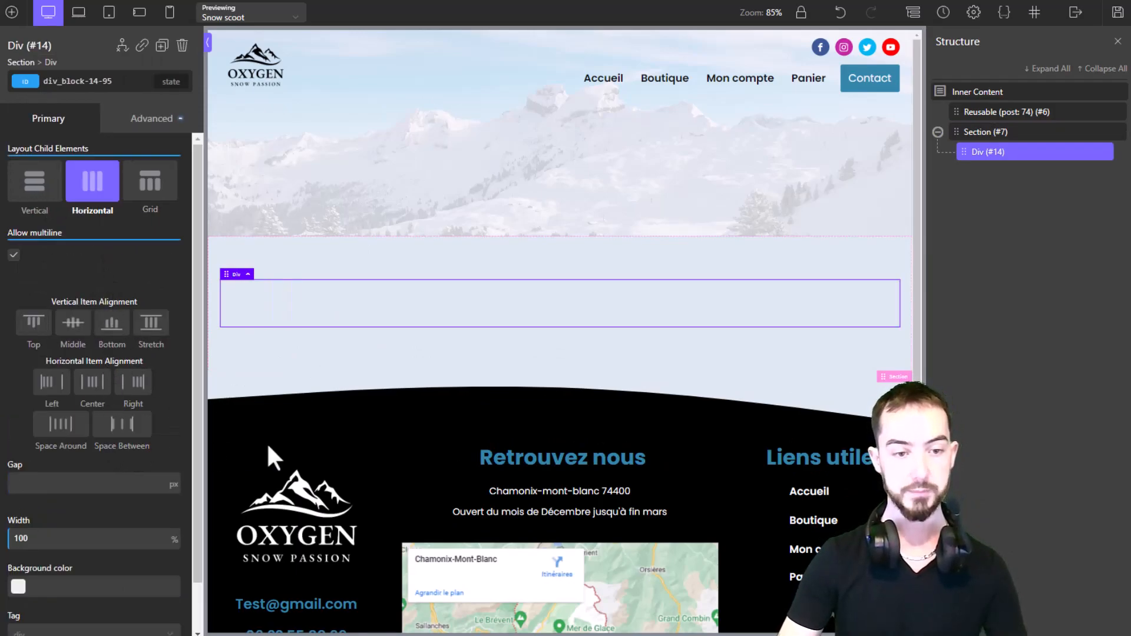
- Nest a Div 50% wide with a vertical child layout inside the full-width Div, and duplicate it as a second column
{"action": "left_click", "coordinate": [12, 11]}
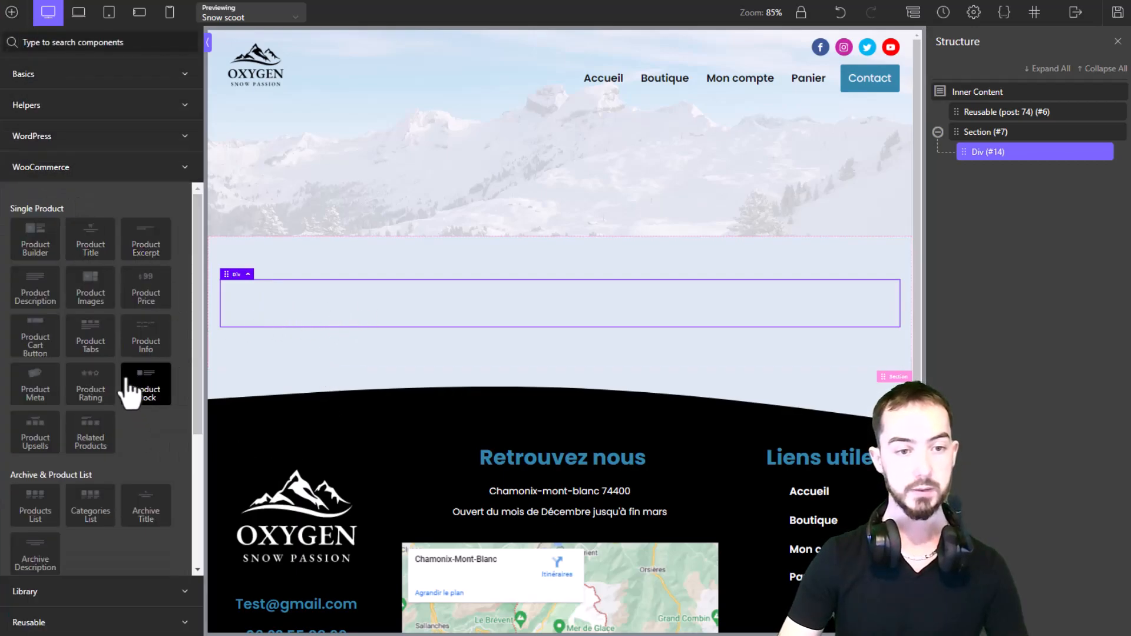
{"action": "left_click", "coordinate": [68, 83]}
{"action": "left_click", "coordinate": [66, 88]}
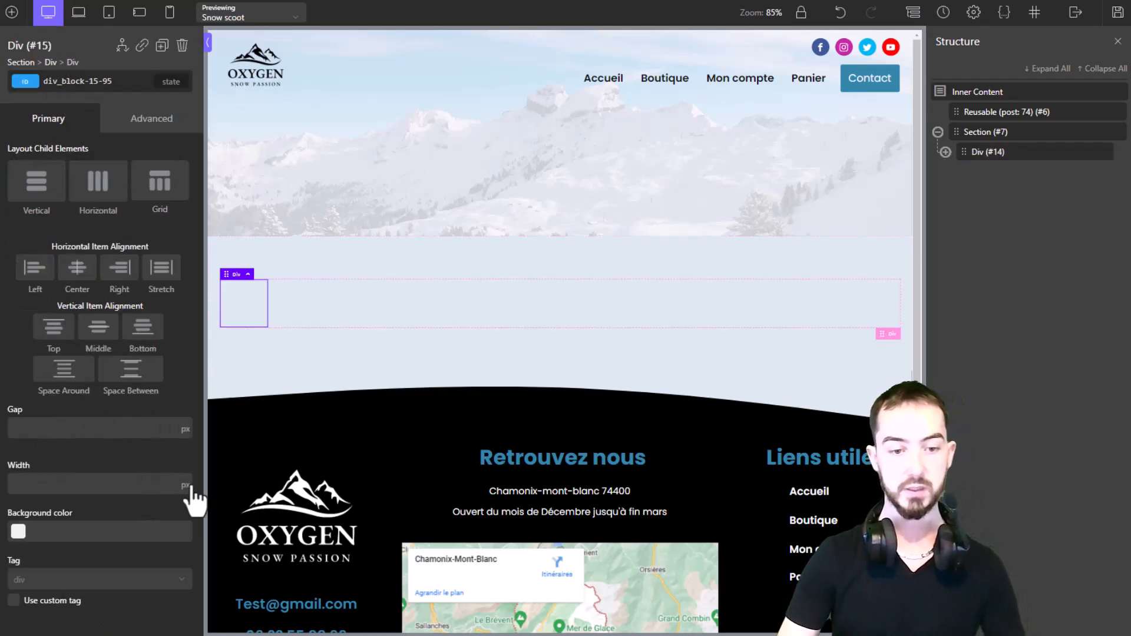
{"action": "left_click", "coordinate": [121, 482]}
{"action": "type", "text": "50"}
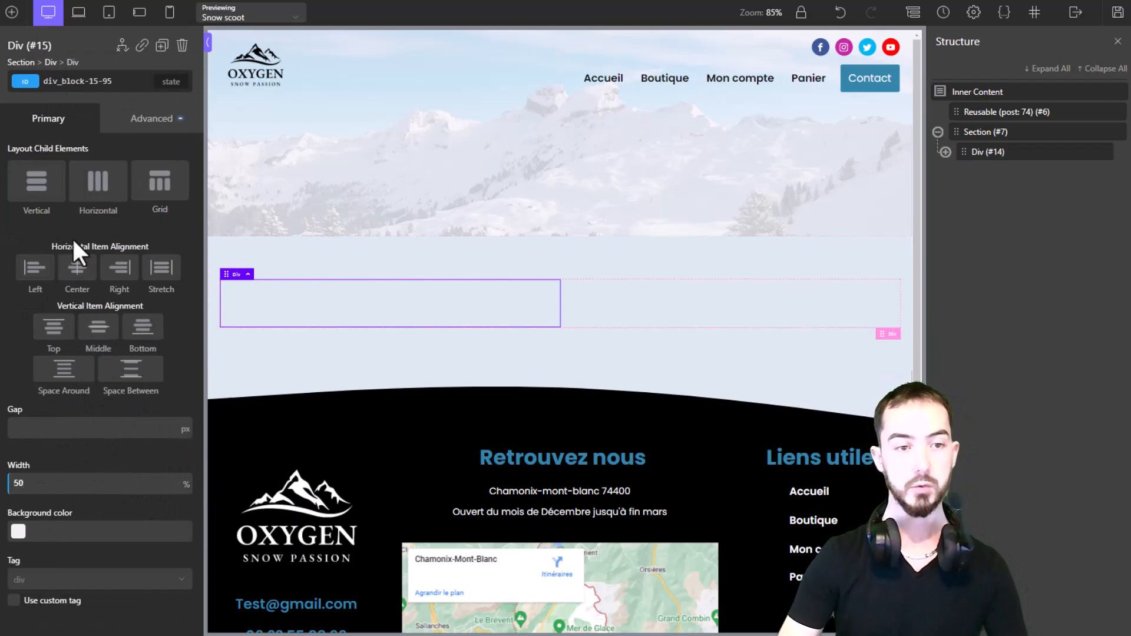
{"action": "left_click", "coordinate": [52, 183]}
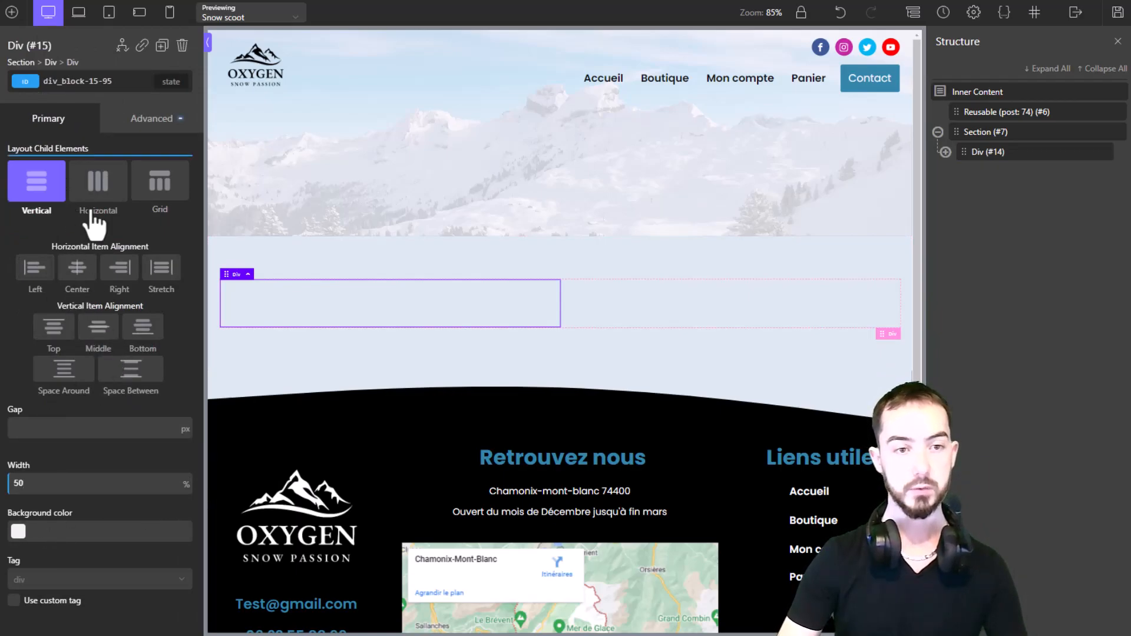
{"action": "left_click", "coordinate": [162, 46]}
- Try the Product Images element in the first column Div, comparing it with the Snow scoot frontend page, and delete it
{"action": "left_click", "coordinate": [352, 311]}
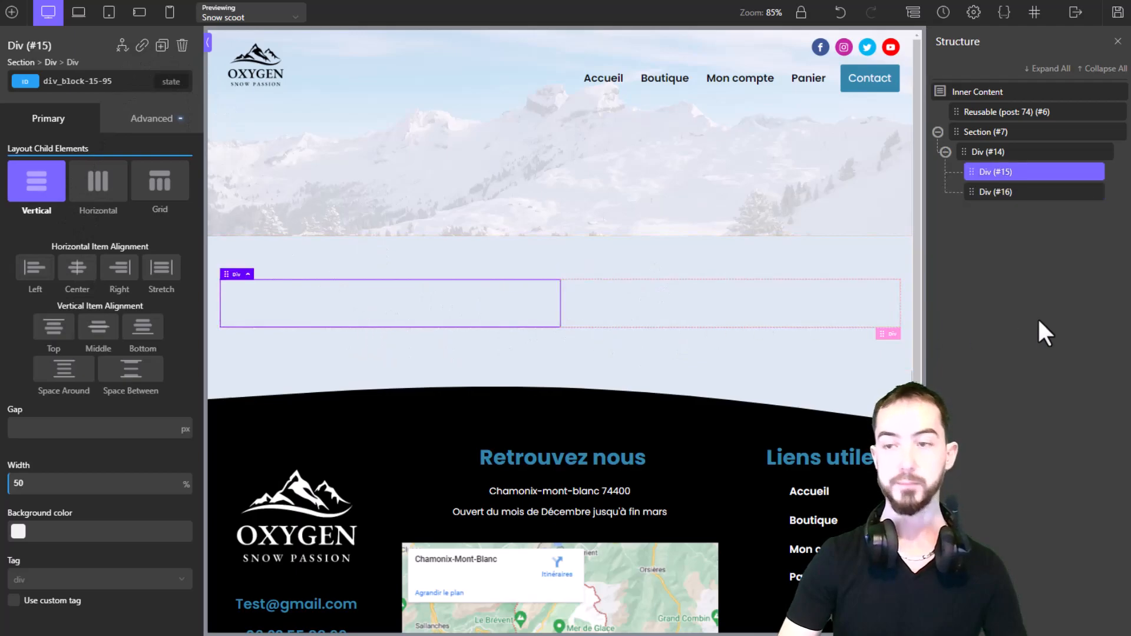
{"action": "left_click", "coordinate": [12, 12]}
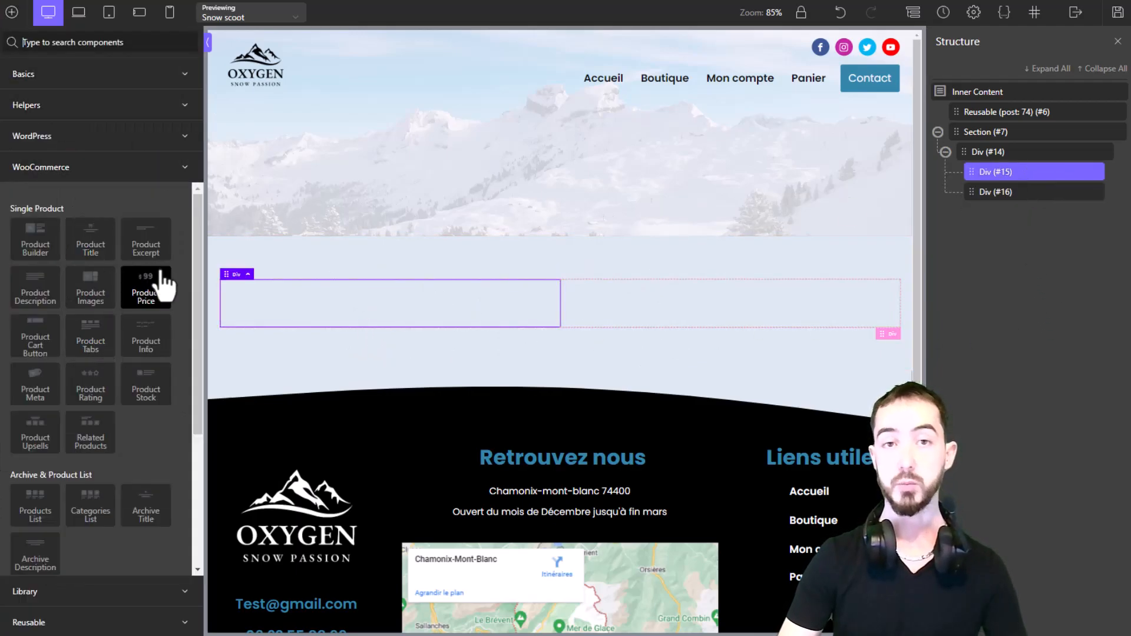
{"action": "left_click", "coordinate": [91, 301]}
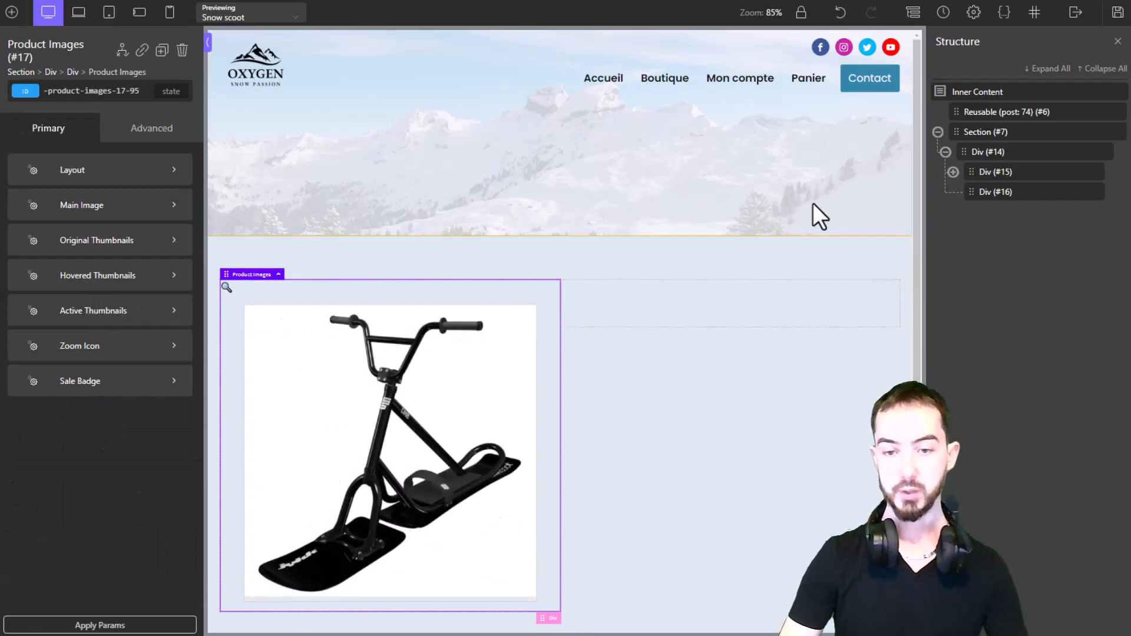
{"action": "left_click", "coordinate": [1118, 12]}
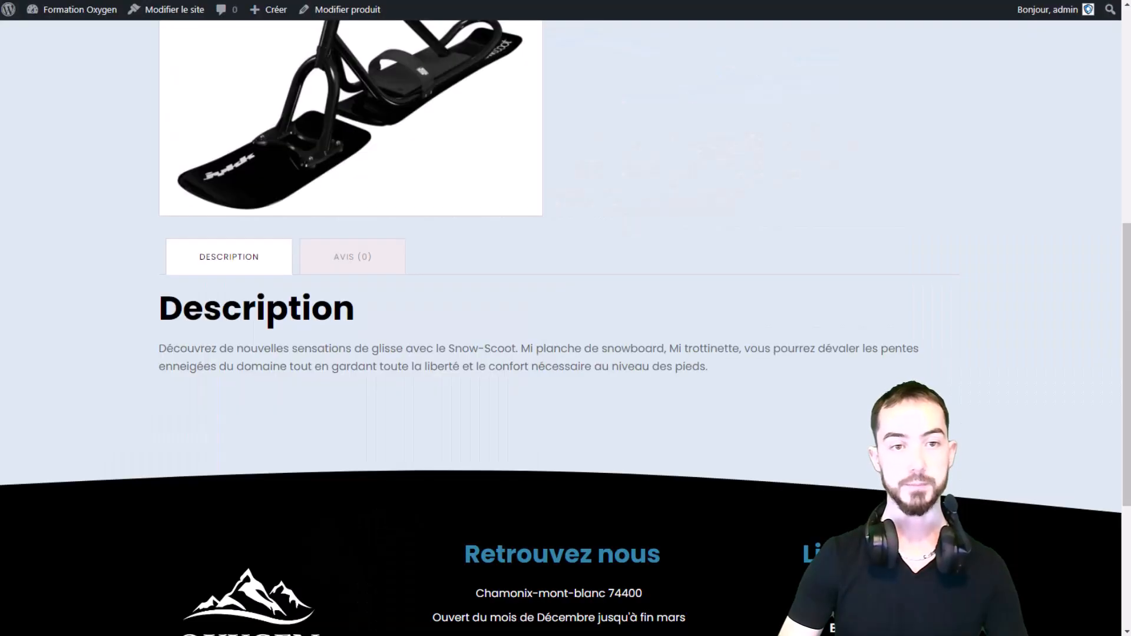
{"action": "scroll", "coordinate": [574, 298], "scroll_direction": "up", "scroll_amount": 5}
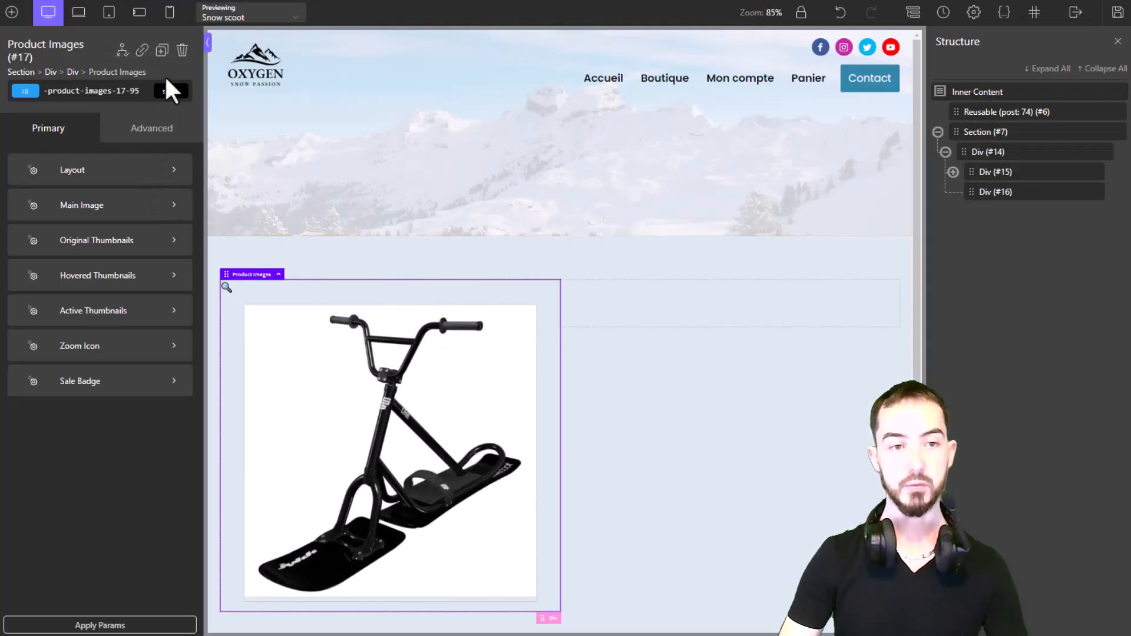
{"action": "left_click", "coordinate": [182, 51]}
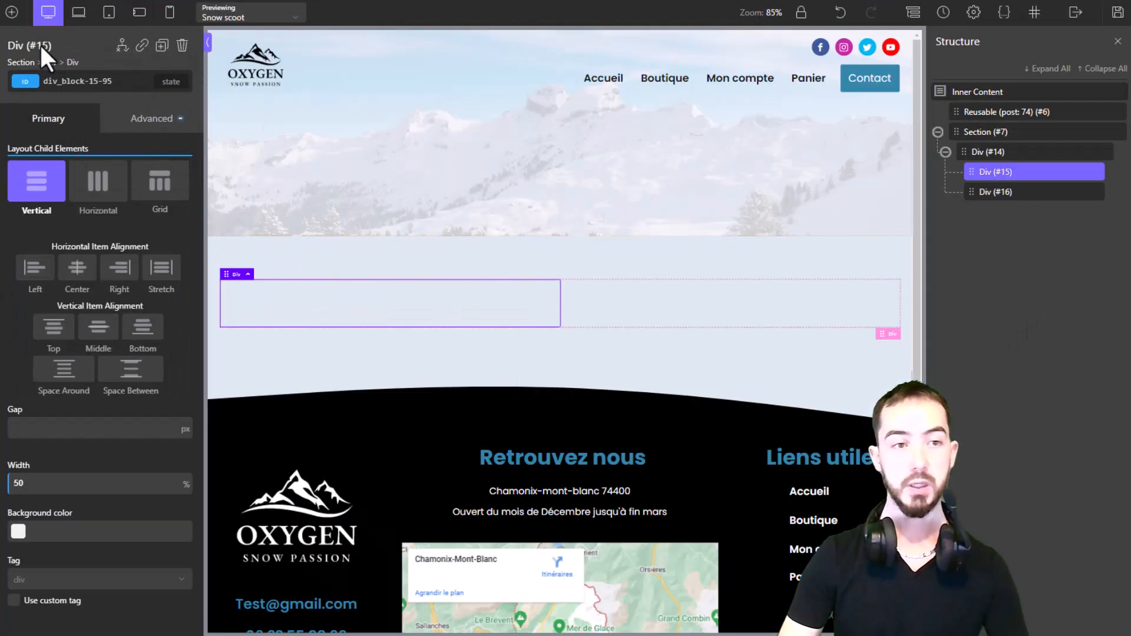
- Add an Image element to the first column Div and fill it with the post's Featured Image as dynamic data
{"action": "left_click", "coordinate": [11, 13]}
{"action": "left_click", "coordinate": [199, 171]}
{"action": "type", "text": "ima"}
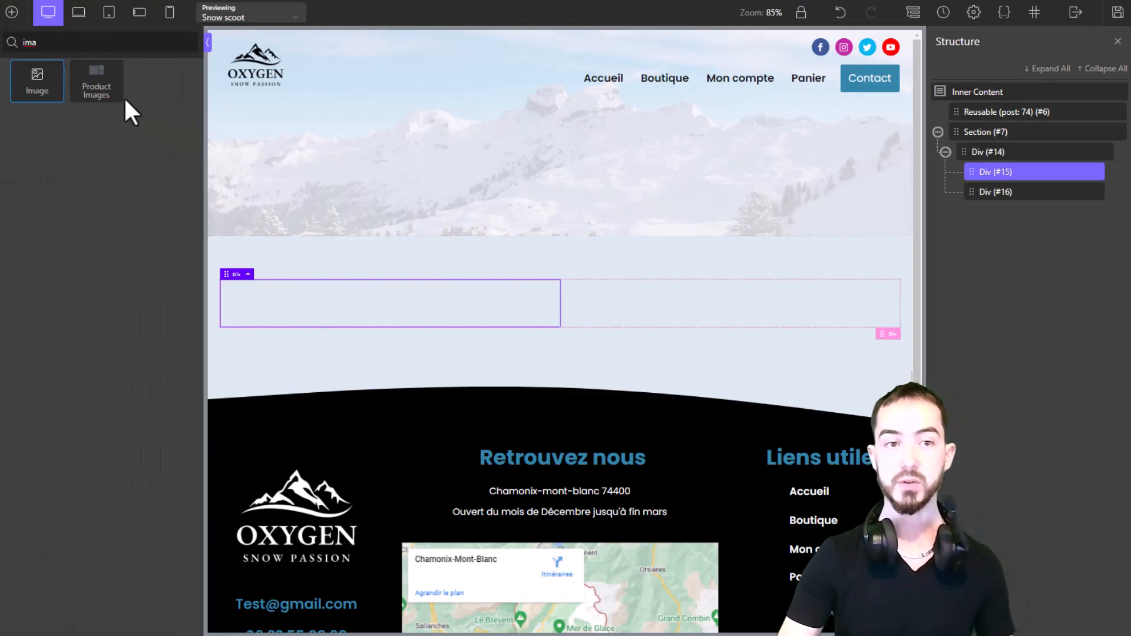
{"action": "left_click", "coordinate": [41, 92]}
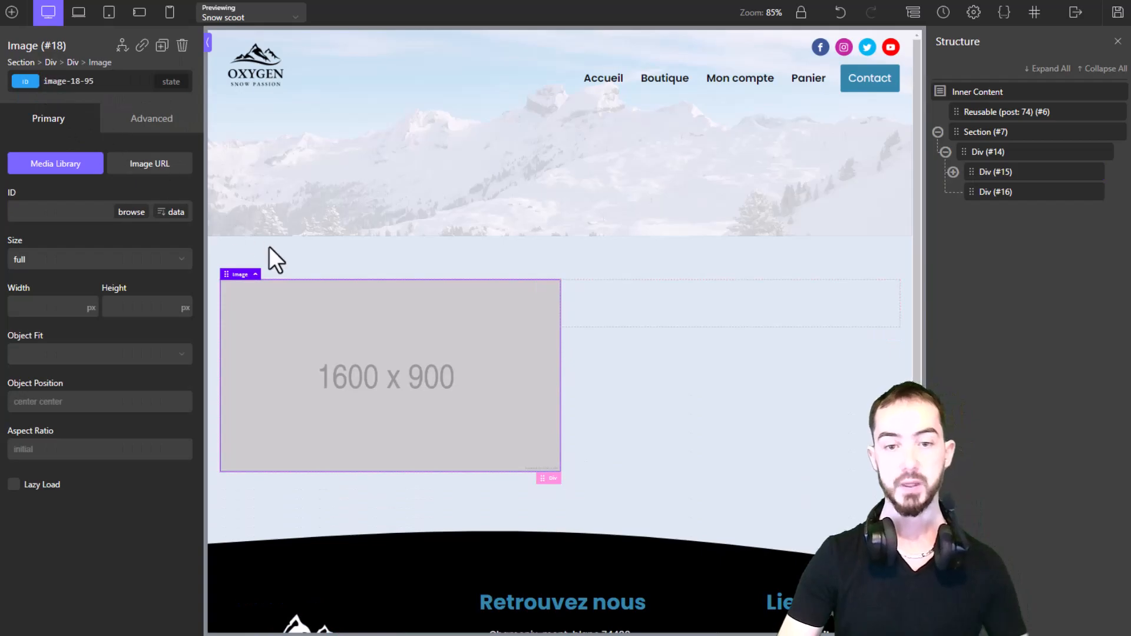
{"action": "left_click", "coordinate": [128, 217]}
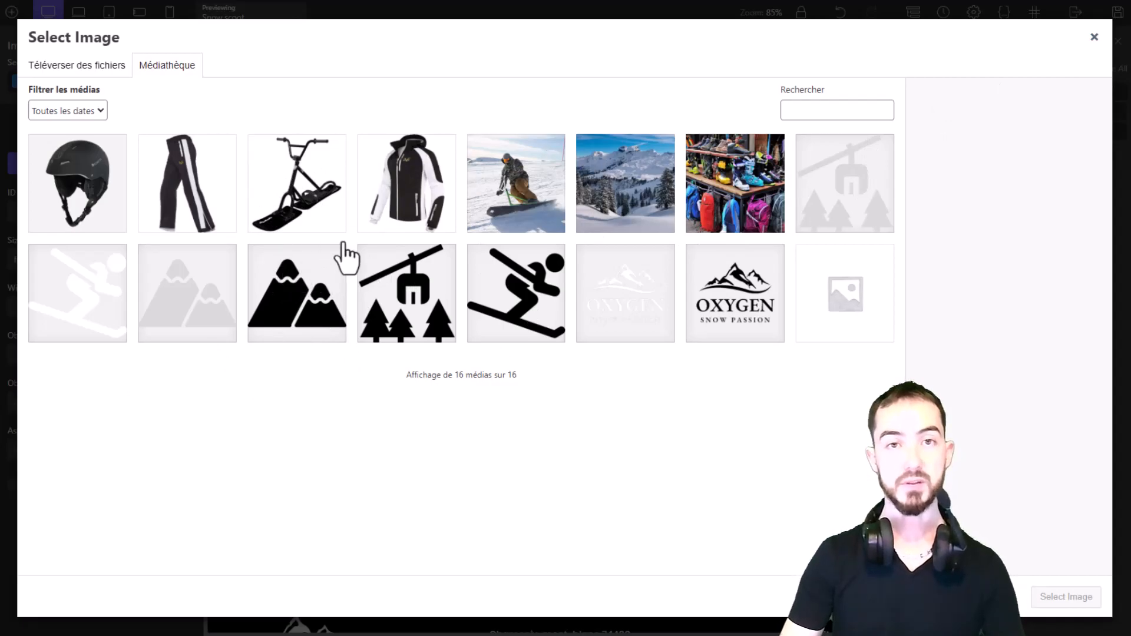
{"action": "left_click", "coordinate": [1095, 37]}
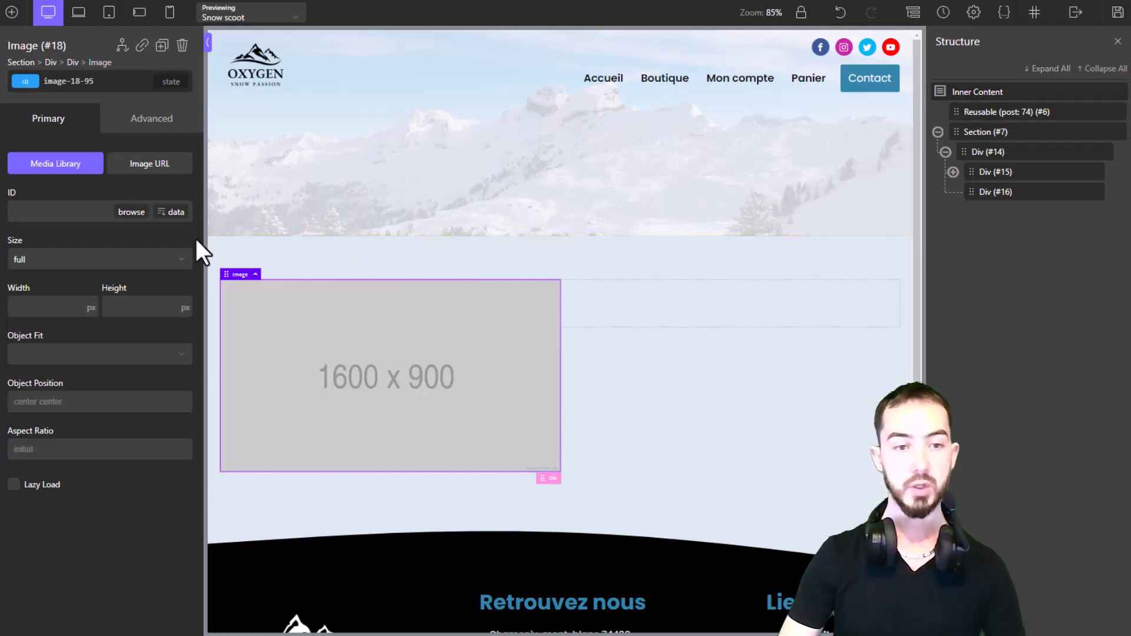
{"action": "left_click", "coordinate": [174, 213]}
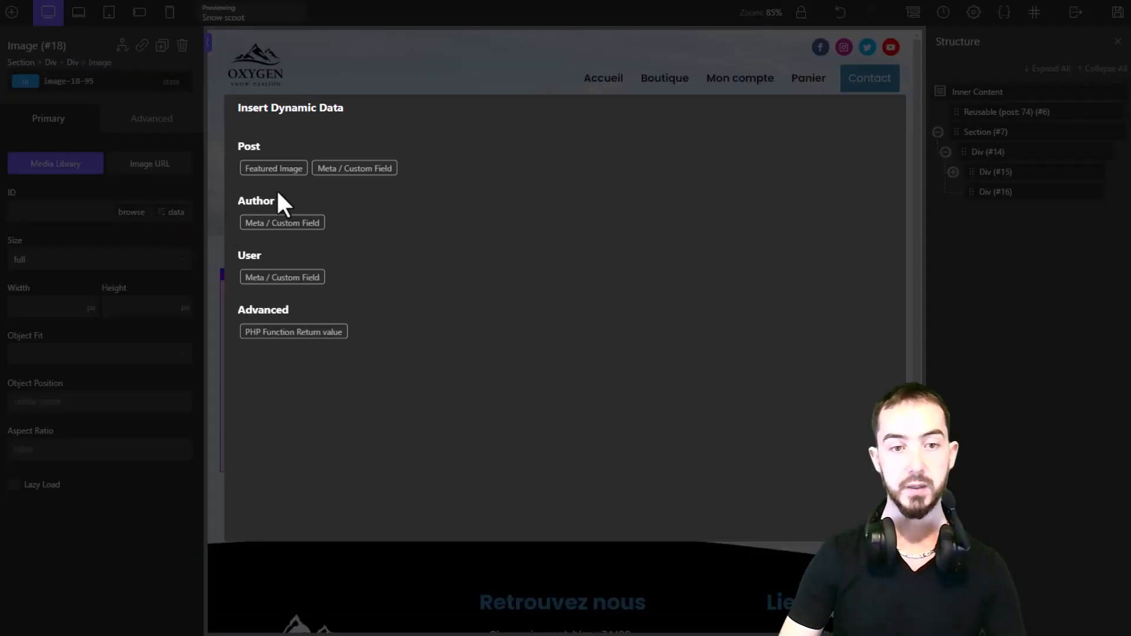
{"action": "left_click", "coordinate": [274, 170]}
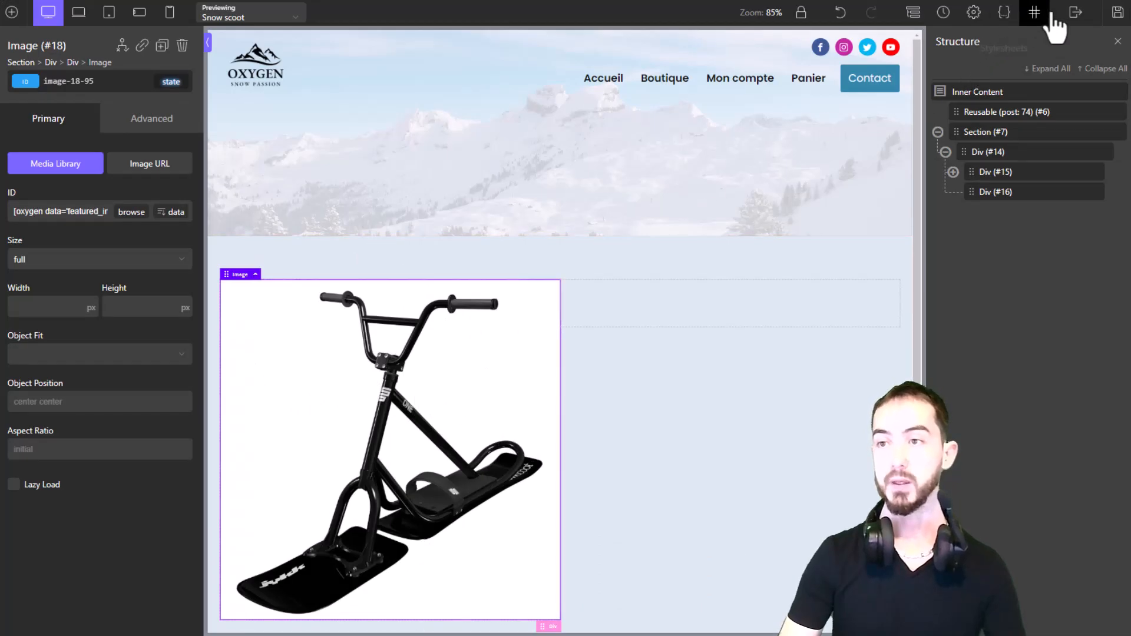
- Save the template and check the featured image on the Snow scoot and Pantalon Neige product pages
{"action": "left_click", "coordinate": [1117, 13]}
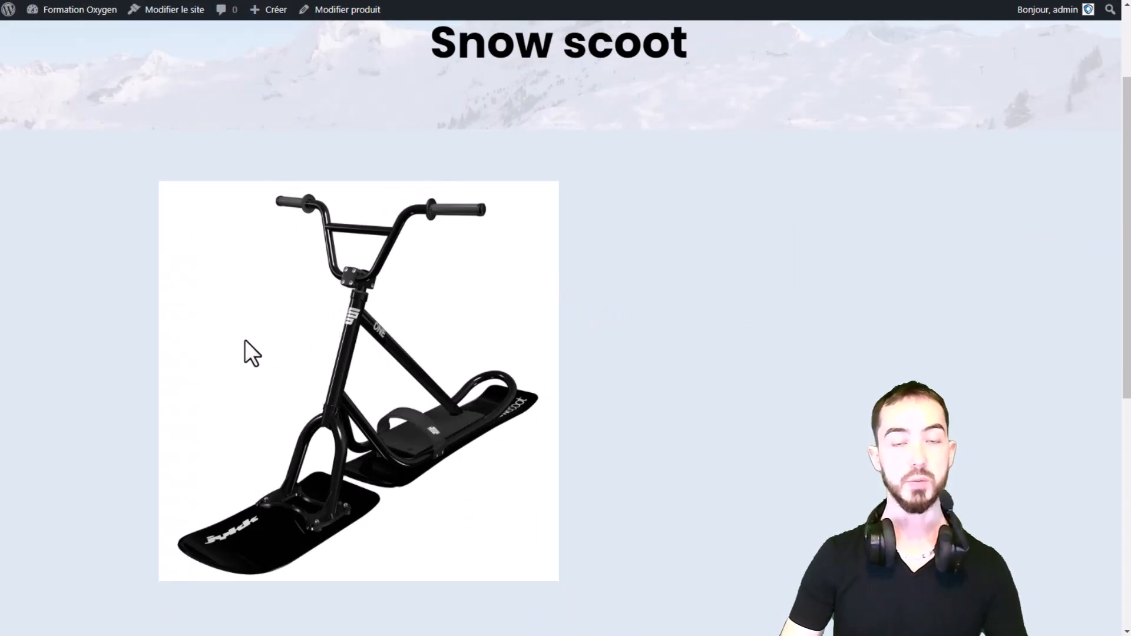
{"action": "scroll", "coordinate": [304, 413], "scroll_direction": "up", "scroll_amount": 3}
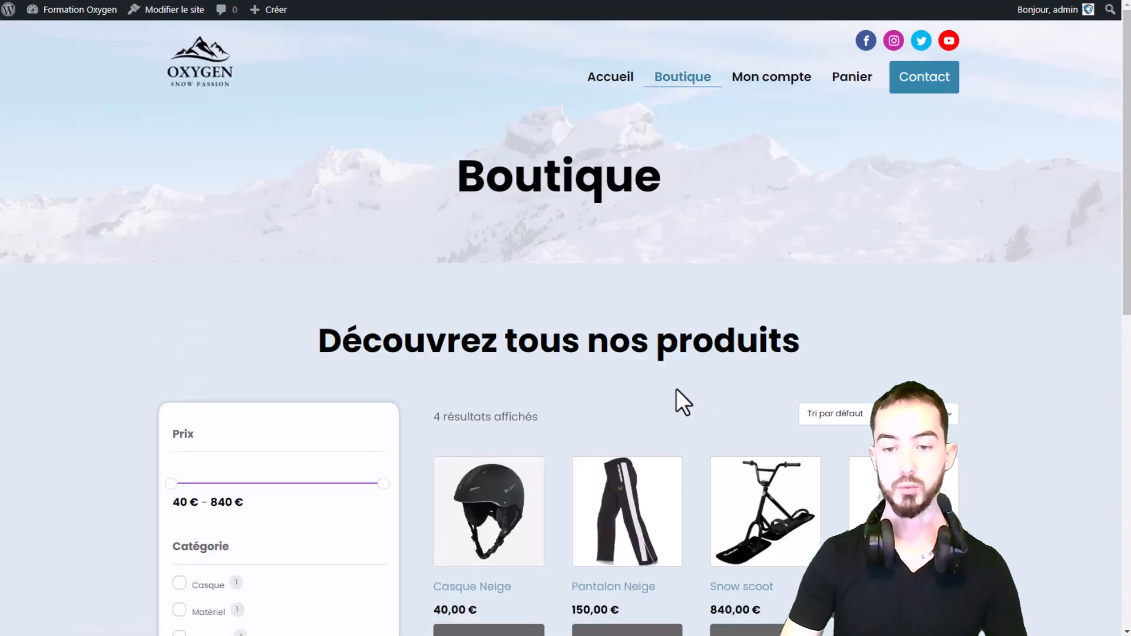
{"action": "scroll", "coordinate": [677, 386], "scroll_direction": "down", "scroll_amount": 2}
{"action": "left_click", "coordinate": [636, 369]}
{"action": "scroll", "coordinate": [408, 214], "scroll_direction": "down", "scroll_amount": 3}
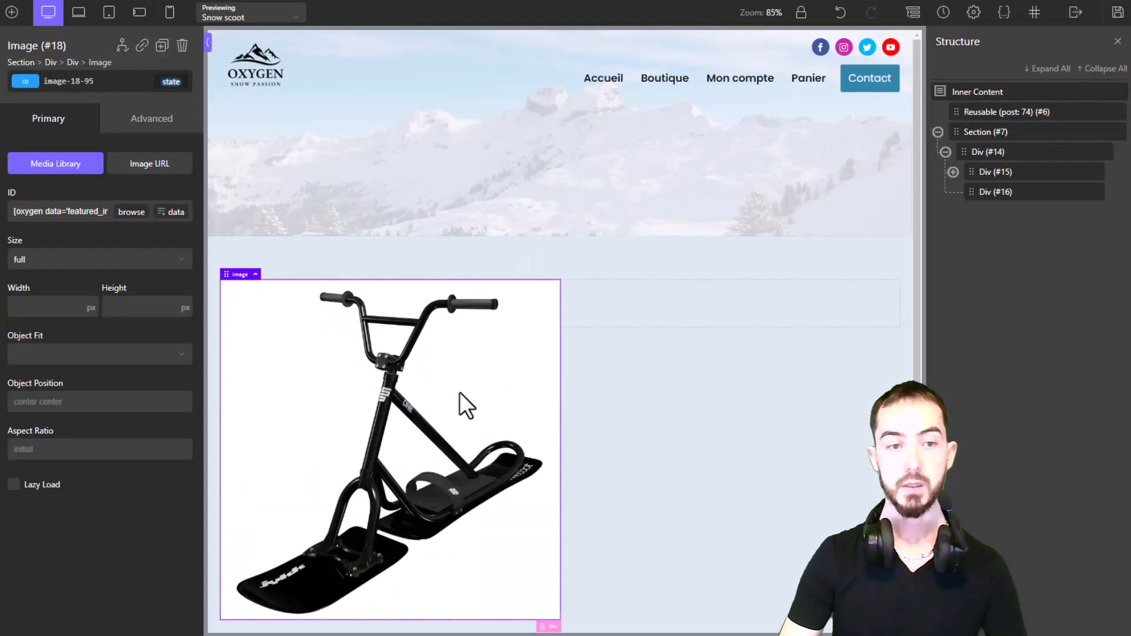
- Set the second column Div's left padding to 40 px
{"action": "scroll", "coordinate": [725, 307], "scroll_direction": "down", "scroll_amount": 1}
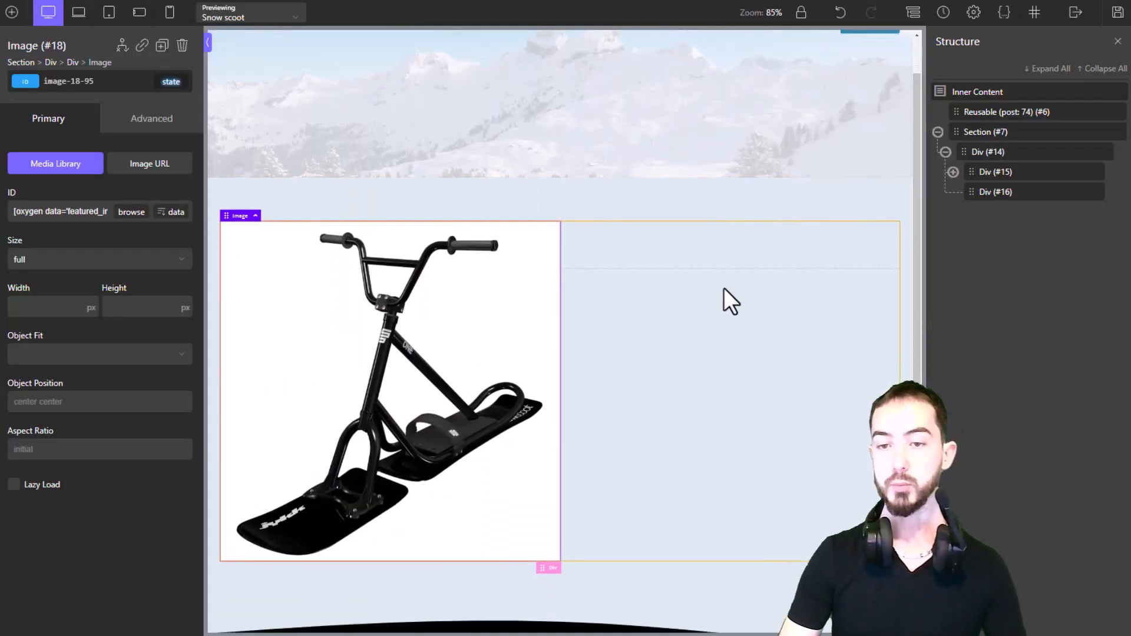
{"action": "left_click", "coordinate": [723, 246]}
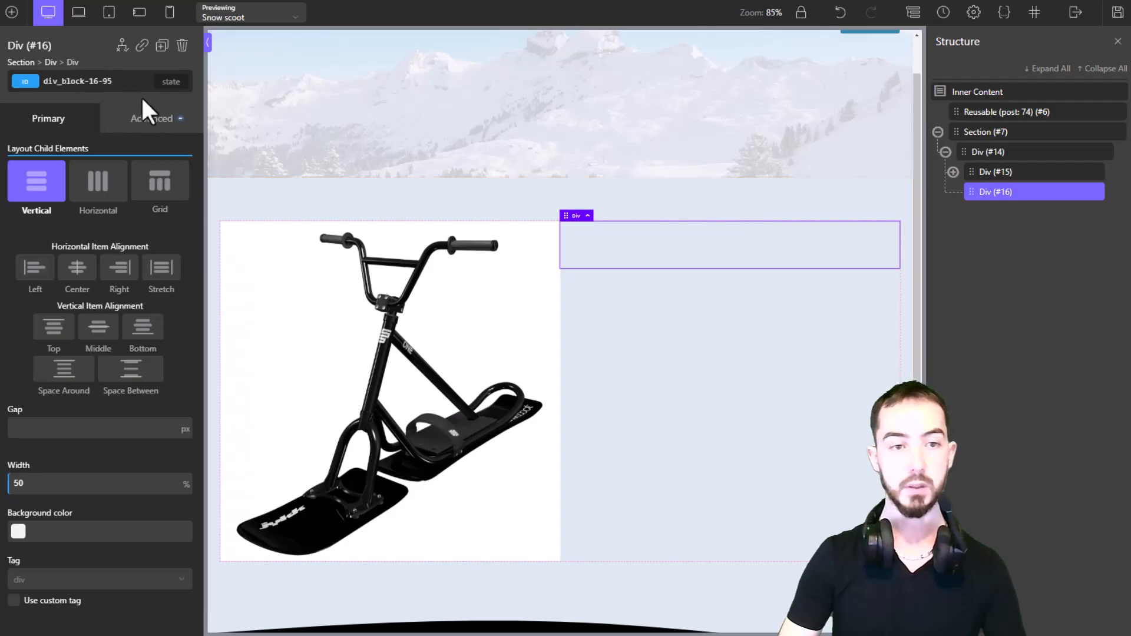
{"action": "left_click", "coordinate": [151, 119]}
{"action": "left_click", "coordinate": [112, 197]}
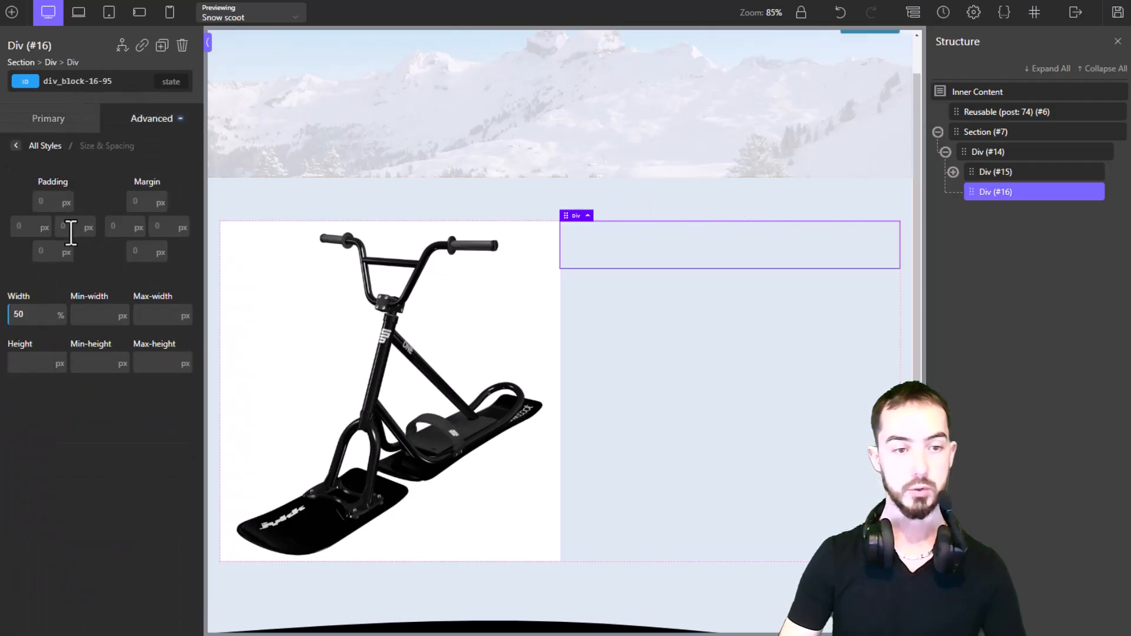
{"action": "left_click", "coordinate": [21, 226]}
{"action": "type", "text": "40"}
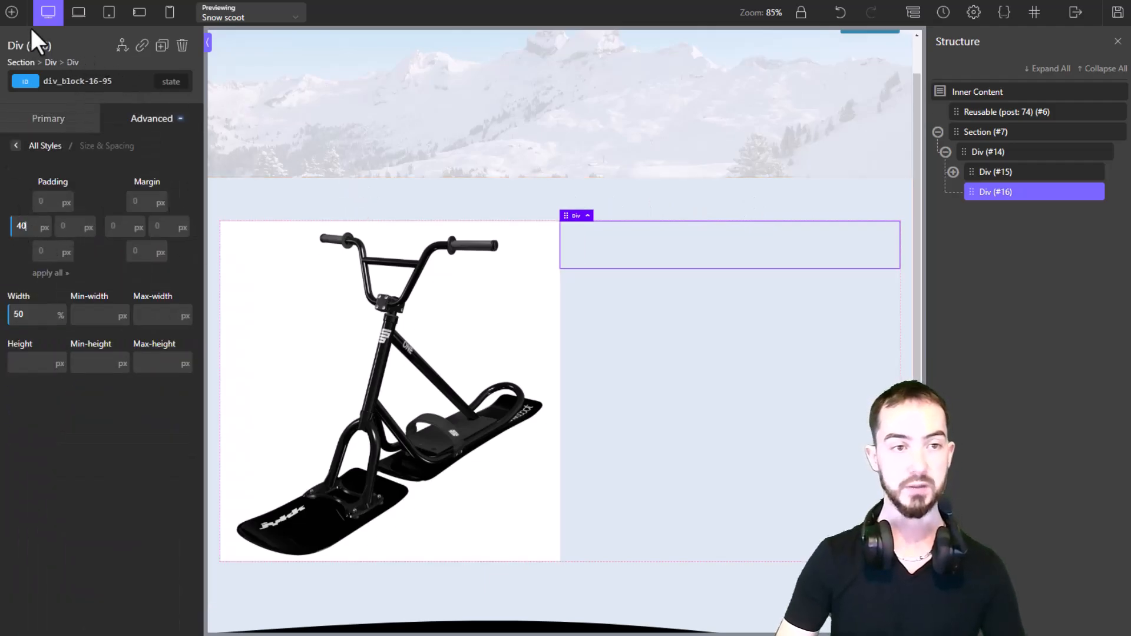
- Add the Product Title, Product Excerpt, Product Price and Product Rating elements to the second column Div
{"action": "left_click", "coordinate": [18, 16]}
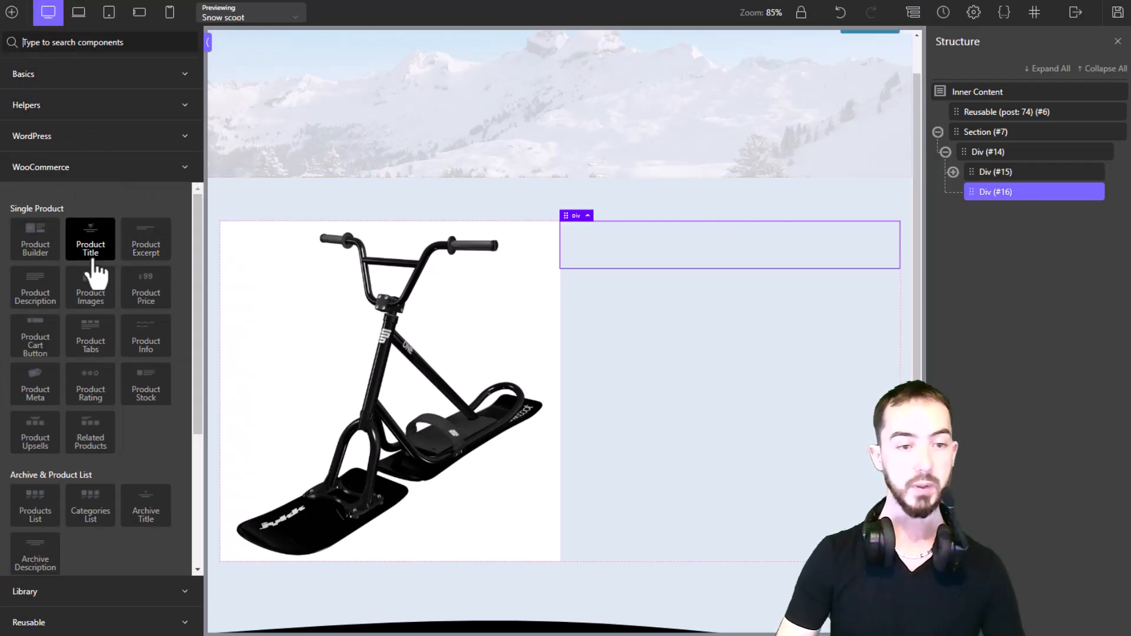
{"action": "left_click", "coordinate": [90, 258]}
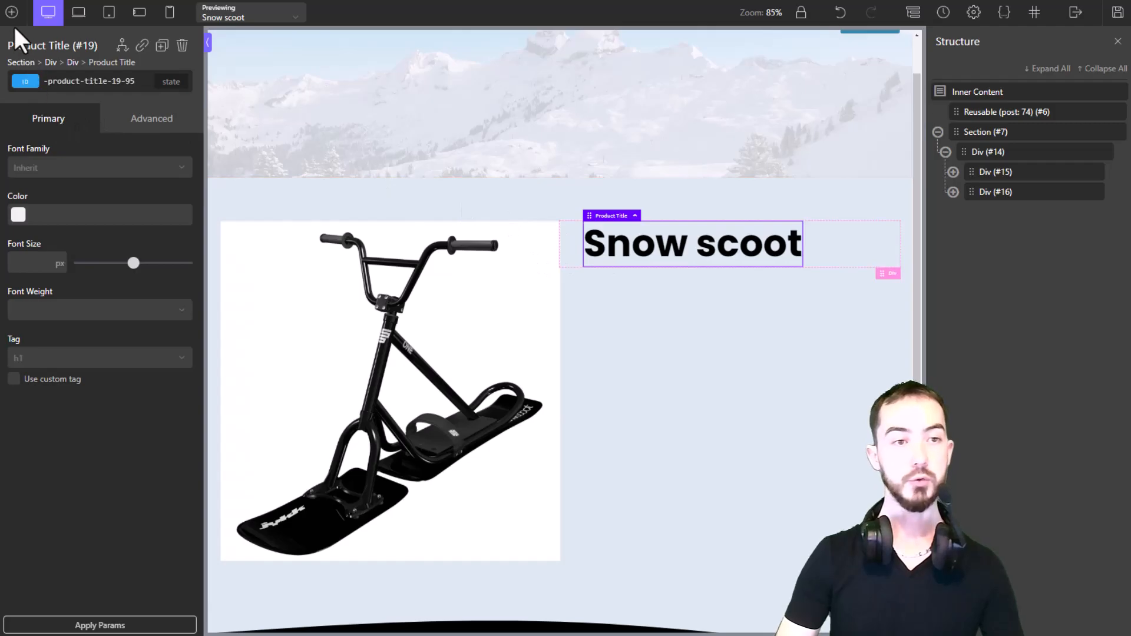
{"action": "left_click", "coordinate": [12, 12]}
{"action": "left_click", "coordinate": [145, 250]}
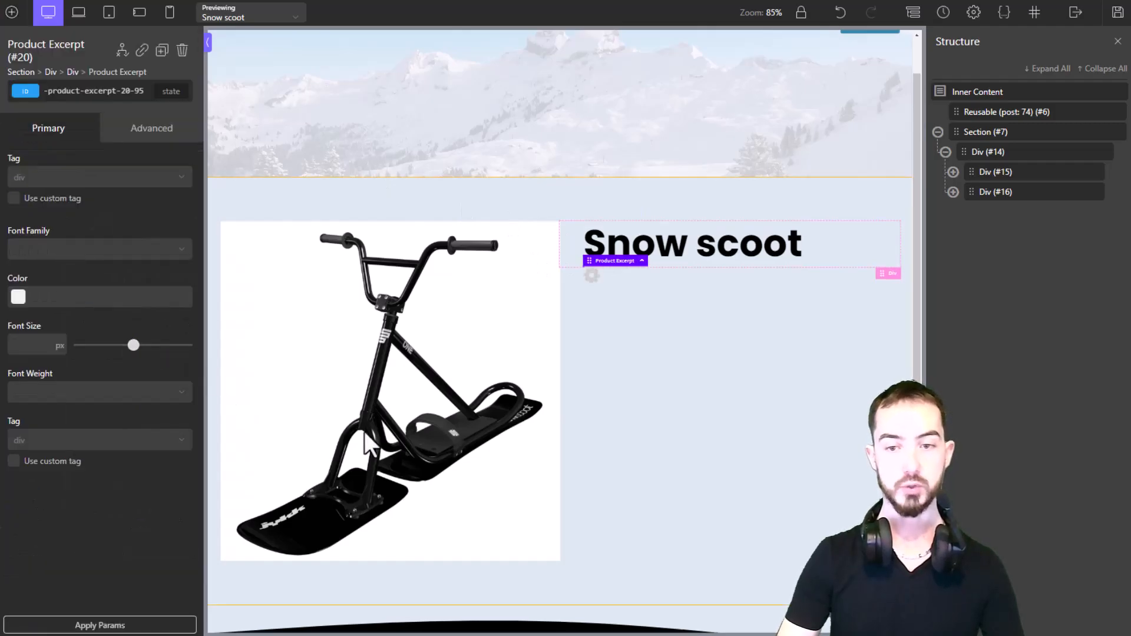
{"action": "left_click", "coordinate": [11, 11]}
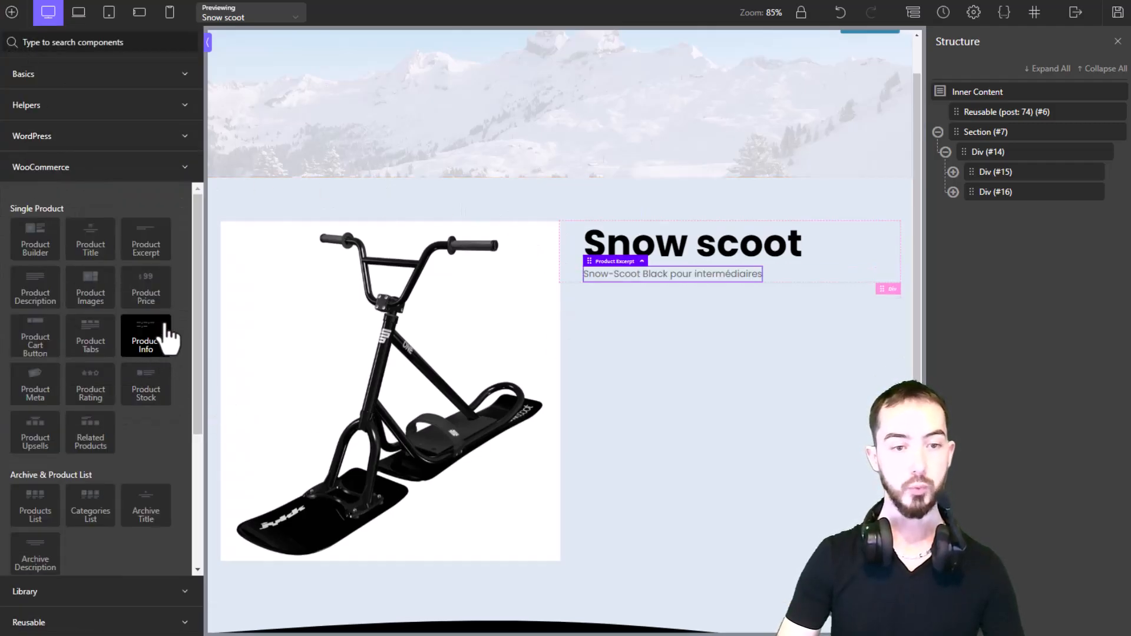
{"action": "left_click", "coordinate": [152, 297]}
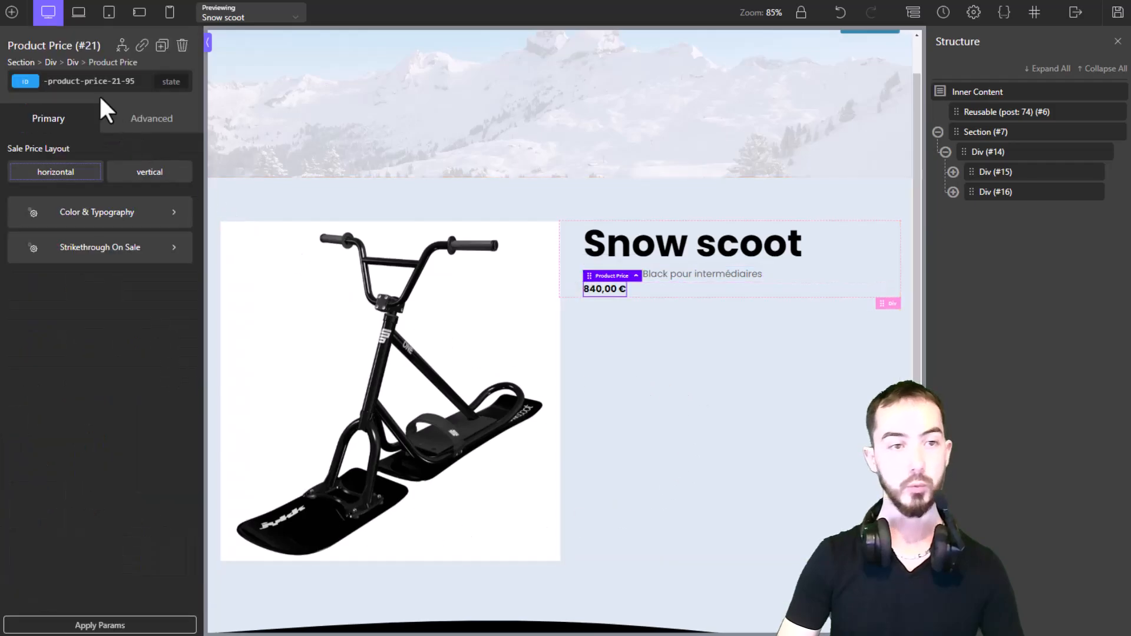
{"action": "left_click", "coordinate": [11, 12]}
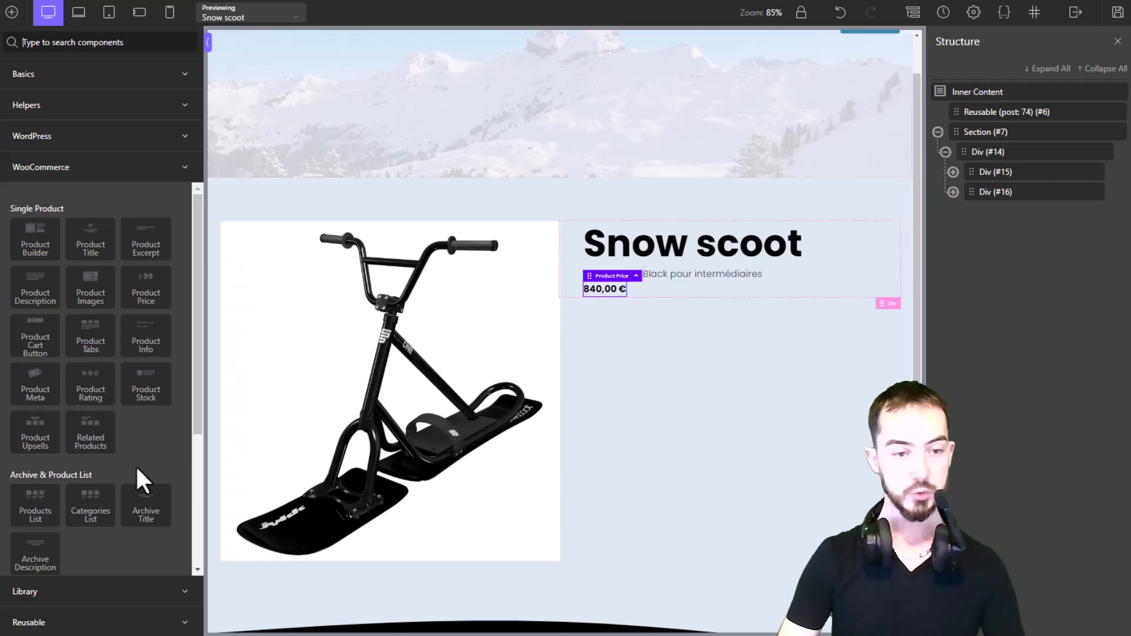
{"action": "left_click", "coordinate": [91, 400]}
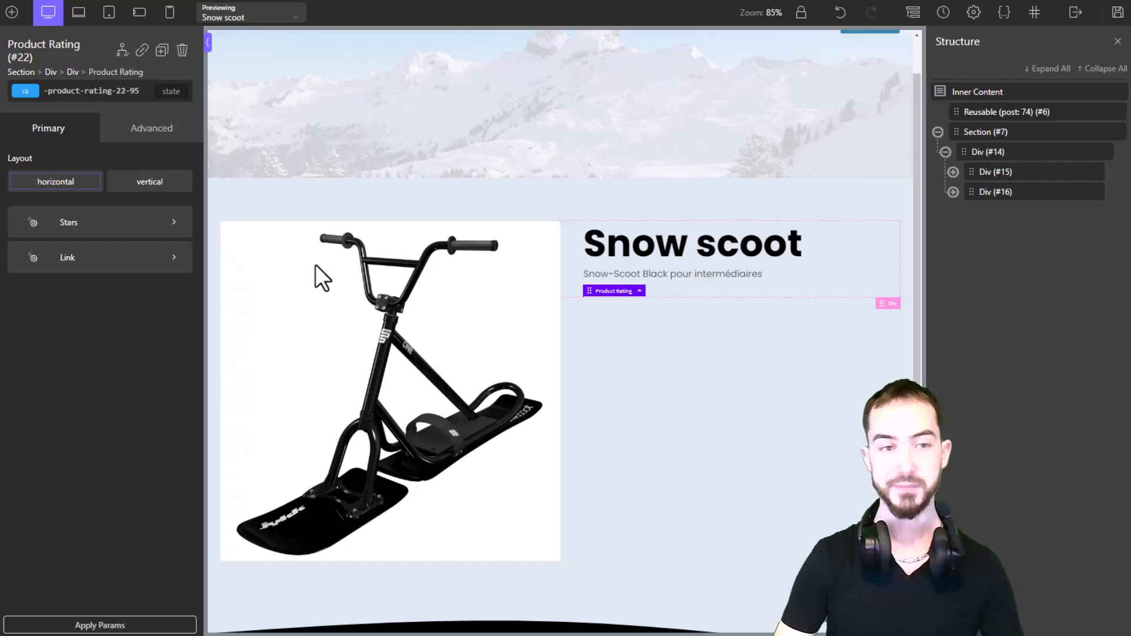
- Try the Product Info element under the rating in the second column Div, and delete it
{"action": "left_click", "coordinate": [11, 12]}
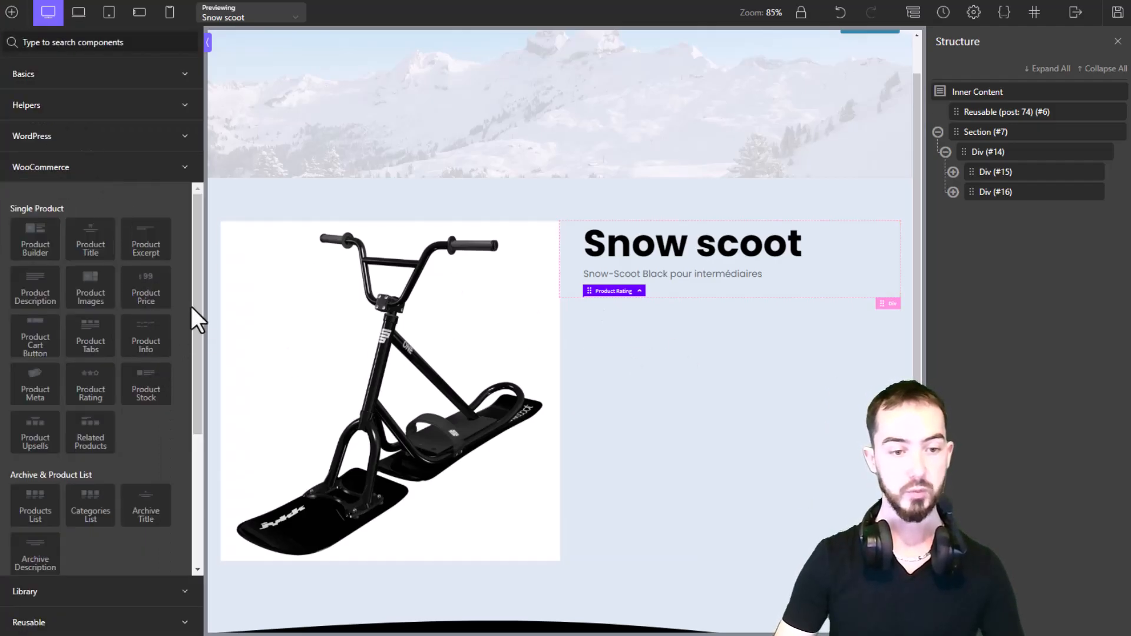
{"action": "left_click", "coordinate": [152, 359]}
{"action": "left_click", "coordinate": [12, 13]}
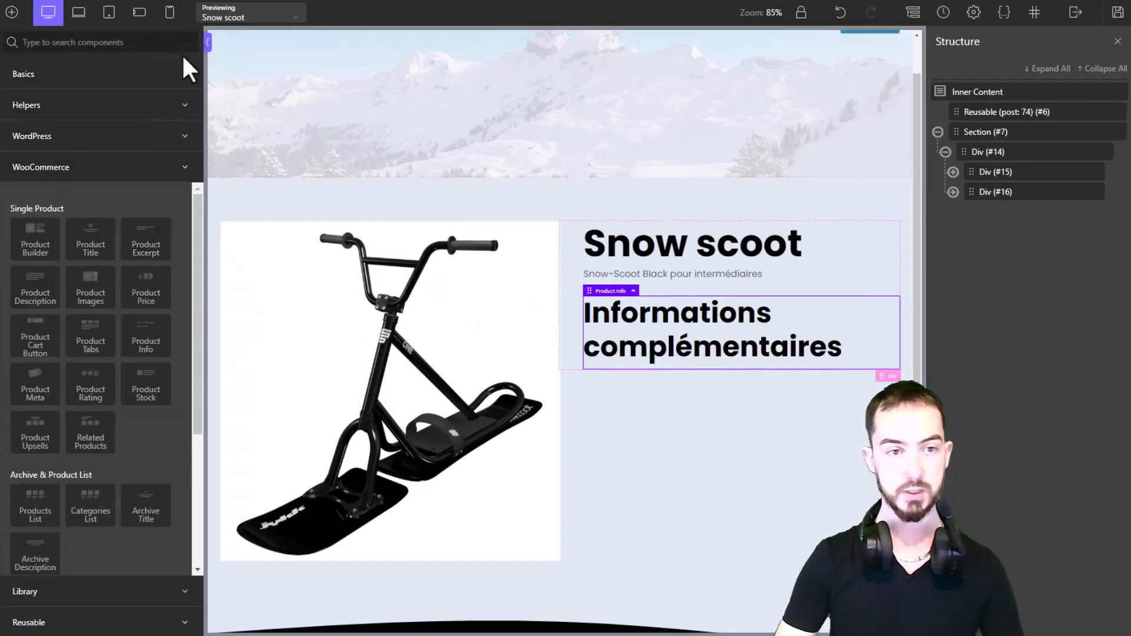
{"action": "left_click", "coordinate": [13, 11]}
{"action": "left_click", "coordinate": [182, 46]}
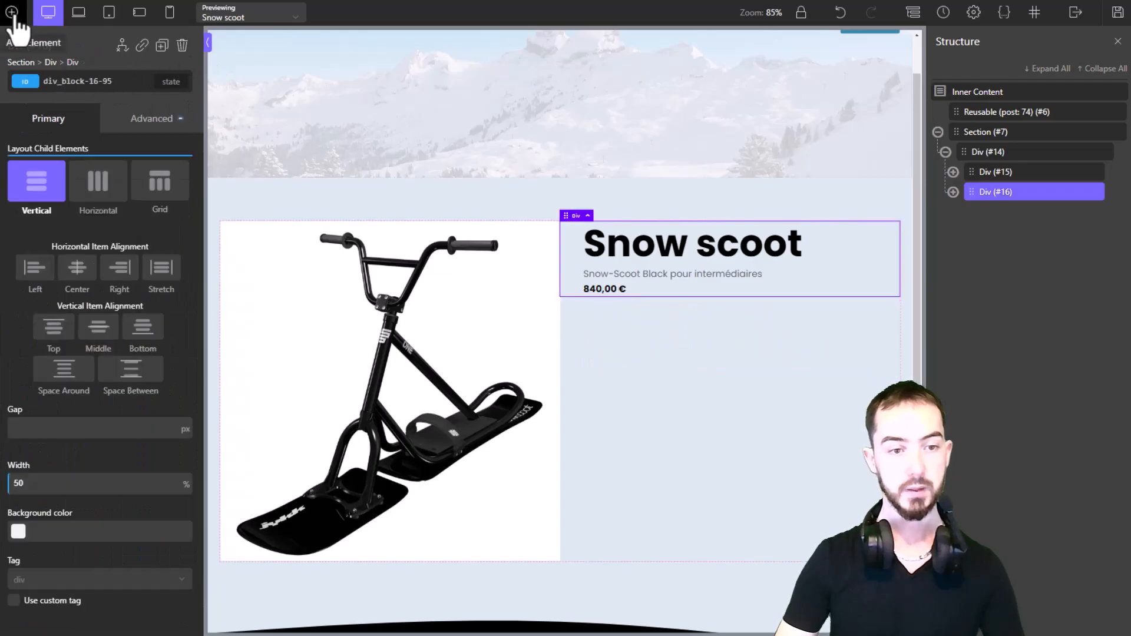
- Add the Product Meta and Product Cart Button elements below the price in the second column Div
{"action": "left_click", "coordinate": [12, 13]}
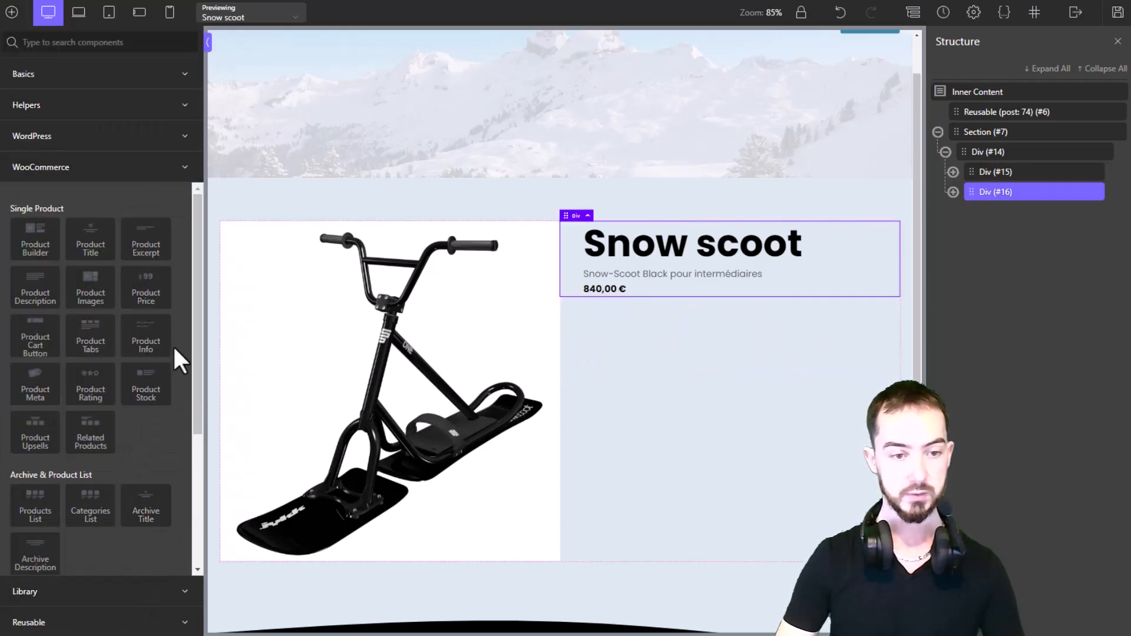
{"action": "left_click", "coordinate": [36, 386]}
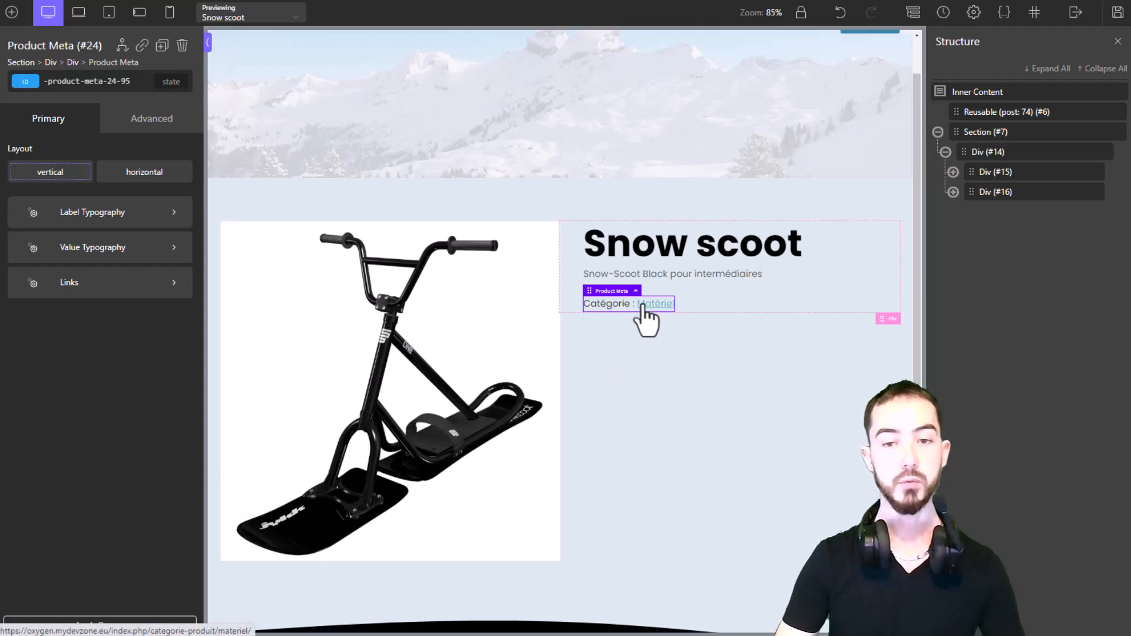
{"action": "left_click", "coordinate": [11, 18]}
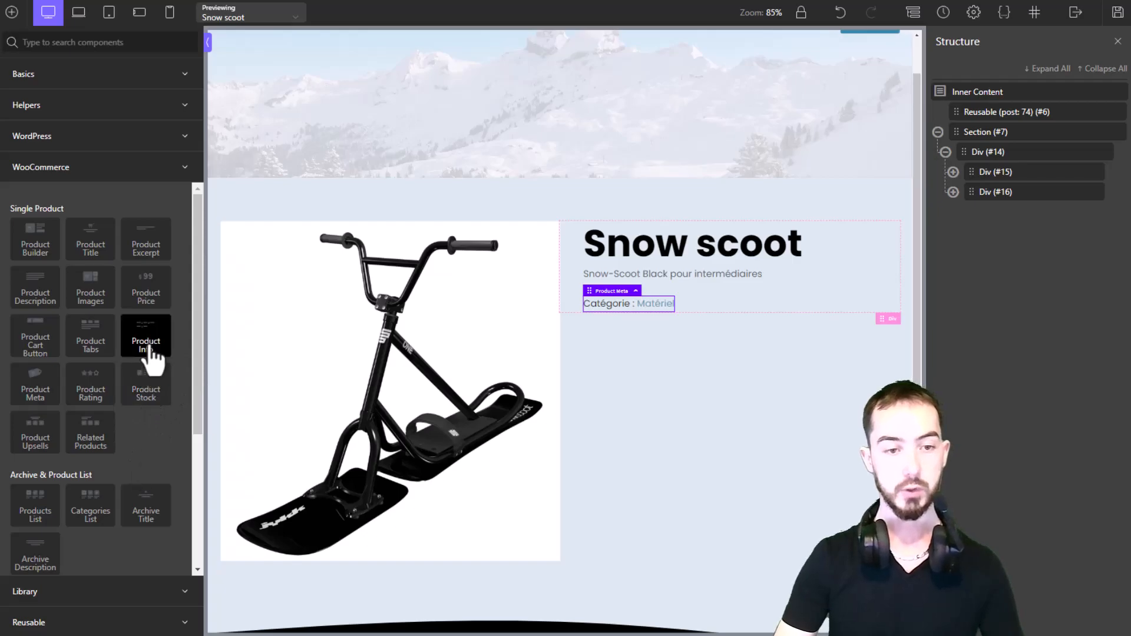
{"action": "left_click", "coordinate": [57, 351]}
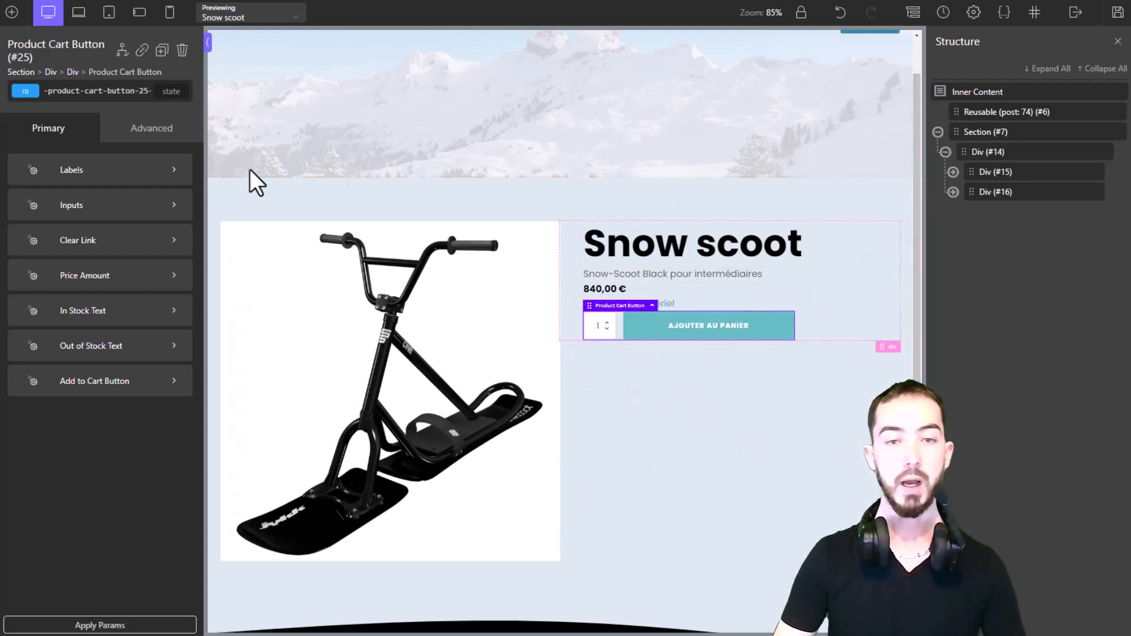
- Review the second column Div's elements one by one in the structure tree, from Product Title to Product Cart Button
{"action": "left_click", "coordinate": [953, 192]}
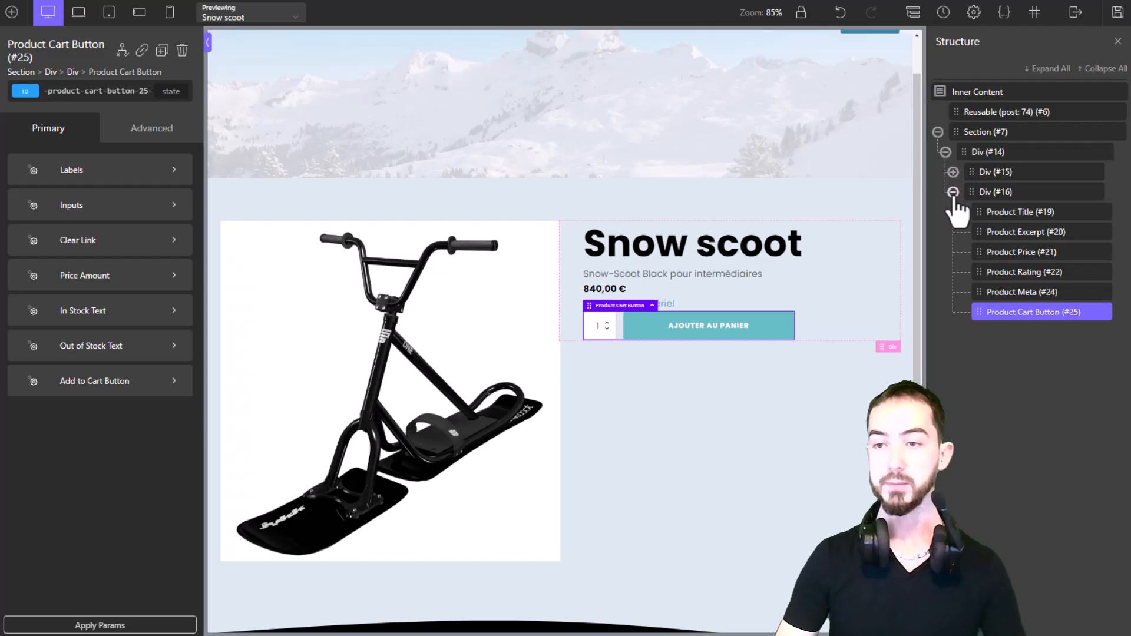
{"action": "left_click", "coordinate": [1024, 213]}
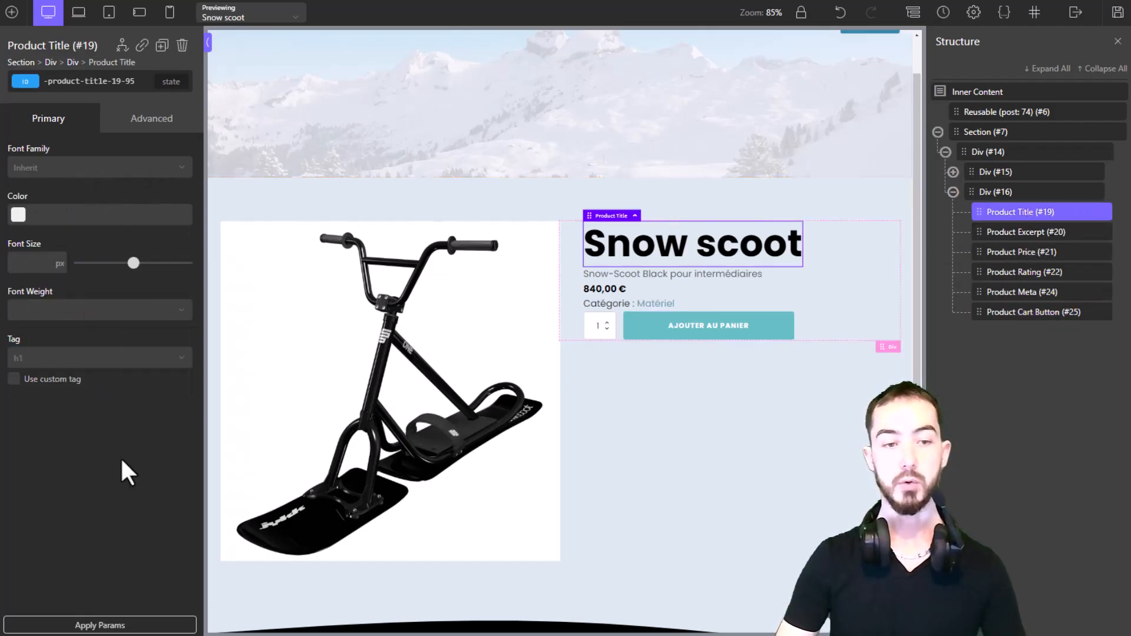
{"action": "left_click", "coordinate": [1001, 234]}
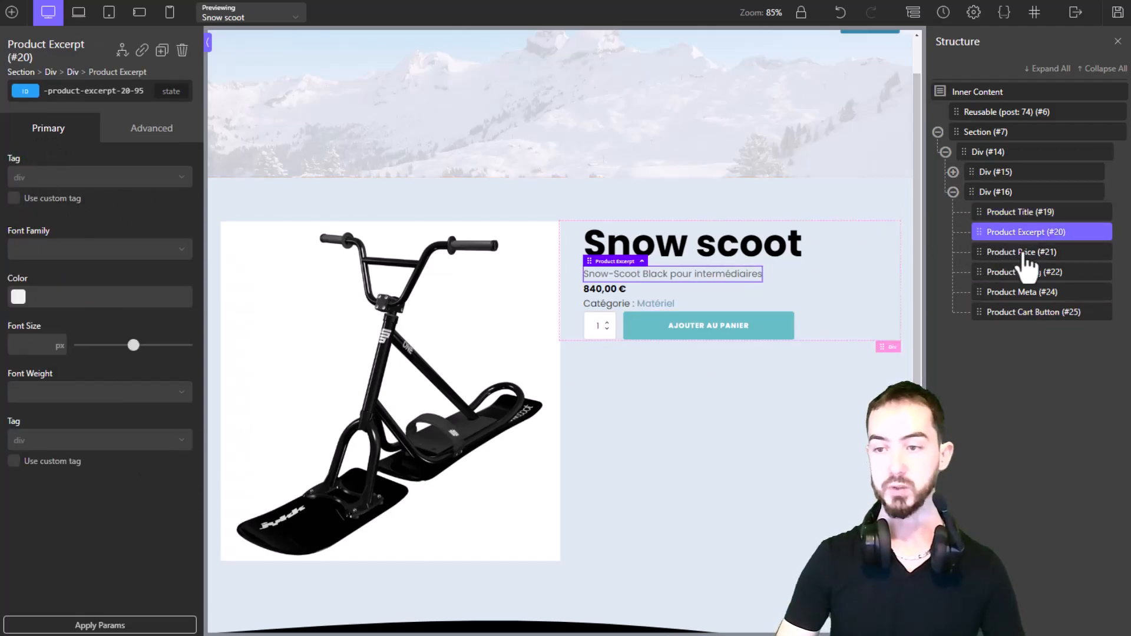
{"action": "left_click", "coordinate": [1023, 253]}
{"action": "left_click", "coordinate": [1022, 271]}
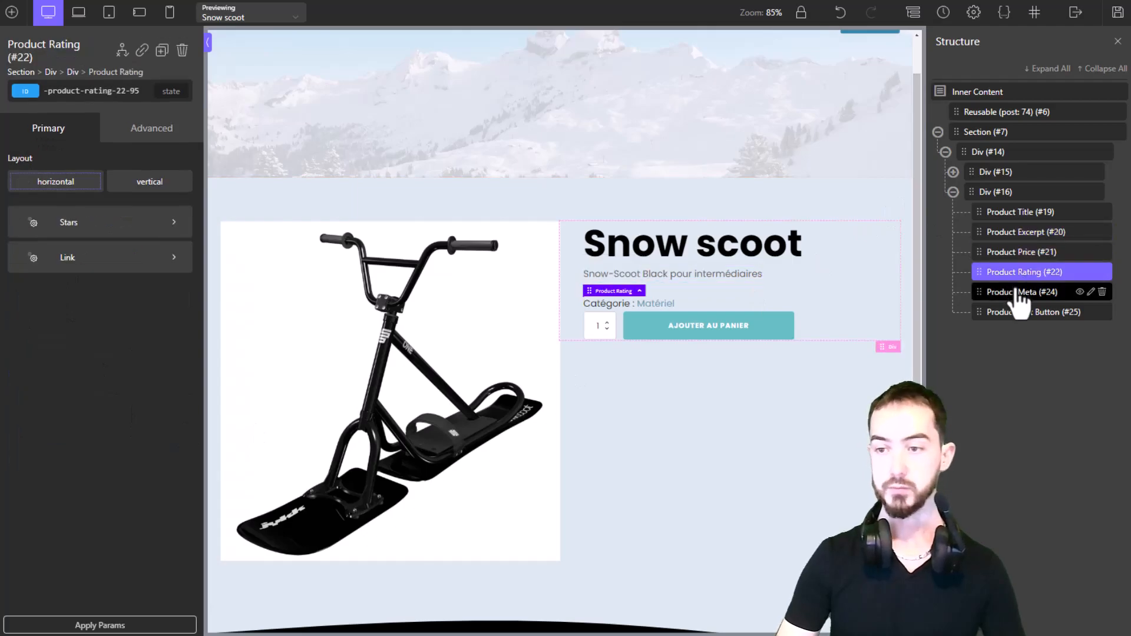
{"action": "left_click", "coordinate": [1009, 292]}
{"action": "left_click", "coordinate": [1015, 314]}
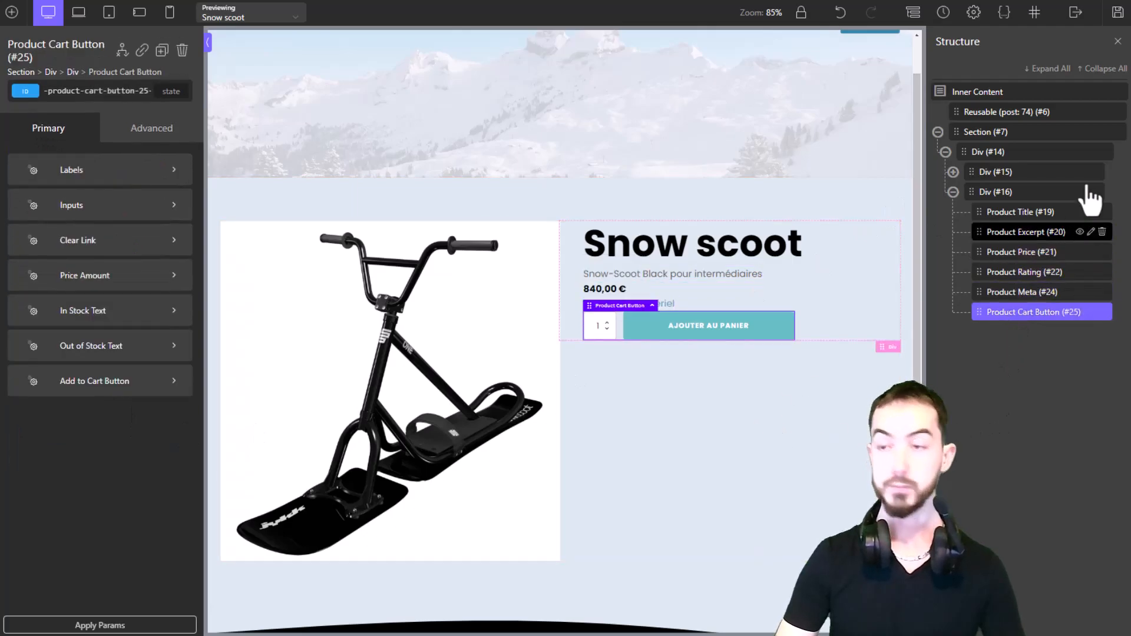
- Save the template and compare the new product details on the Pantalon Neige and Snow scoot product pages
{"action": "left_click", "coordinate": [1117, 12]}
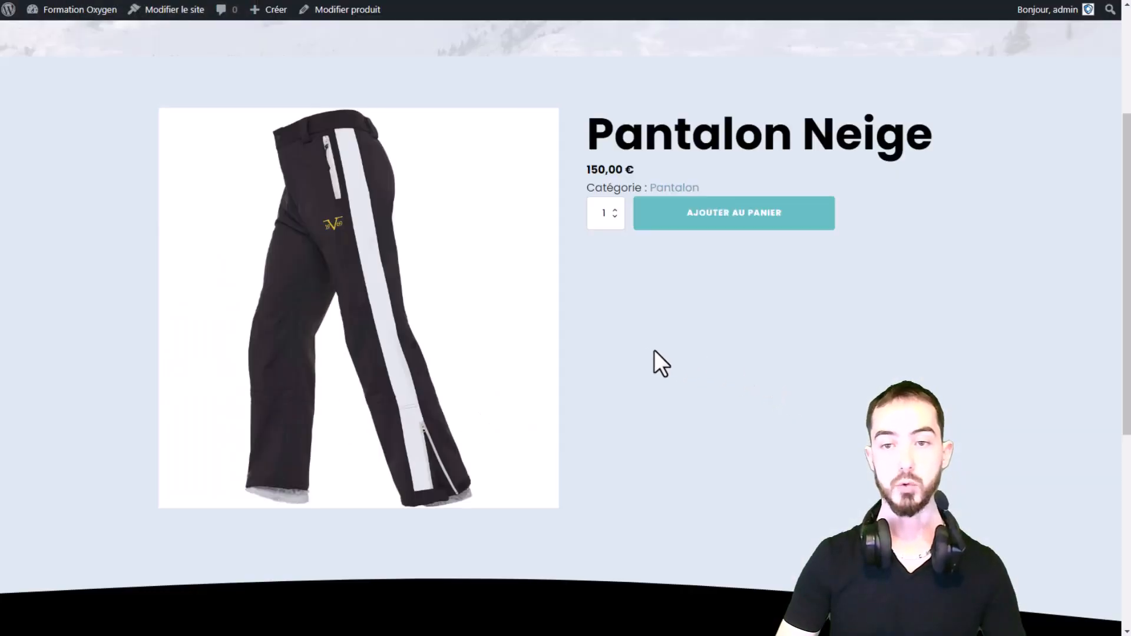
{"action": "scroll", "coordinate": [654, 377], "scroll_direction": "up", "scroll_amount": 3}
{"action": "left_click", "coordinate": [681, 79]}
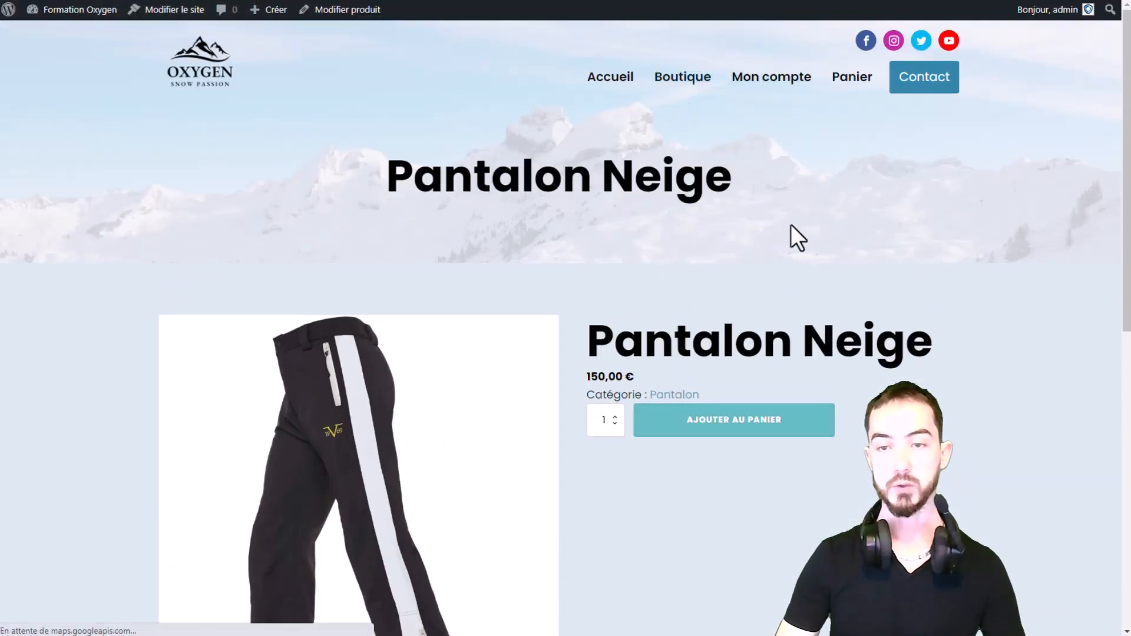
{"action": "scroll", "coordinate": [766, 413], "scroll_direction": "down", "scroll_amount": 2}
{"action": "left_click", "coordinate": [784, 401]}
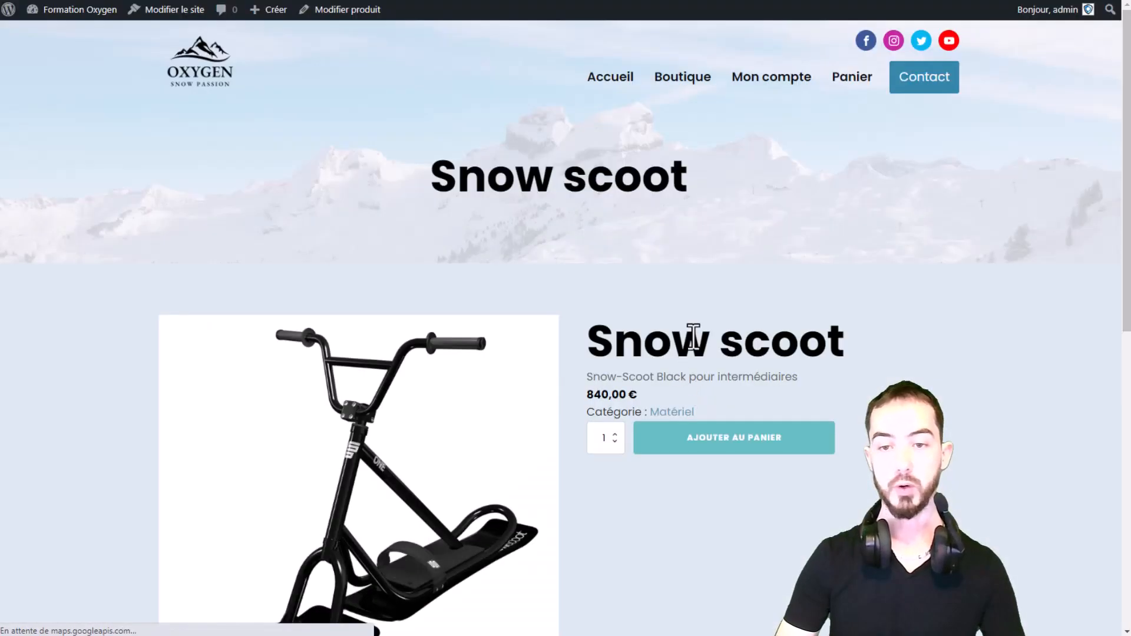
- Examine the Snow scoot product page and try raising the purchase quantity to 2
{"action": "scroll", "coordinate": [813, 289], "scroll_direction": "down", "scroll_amount": 3}
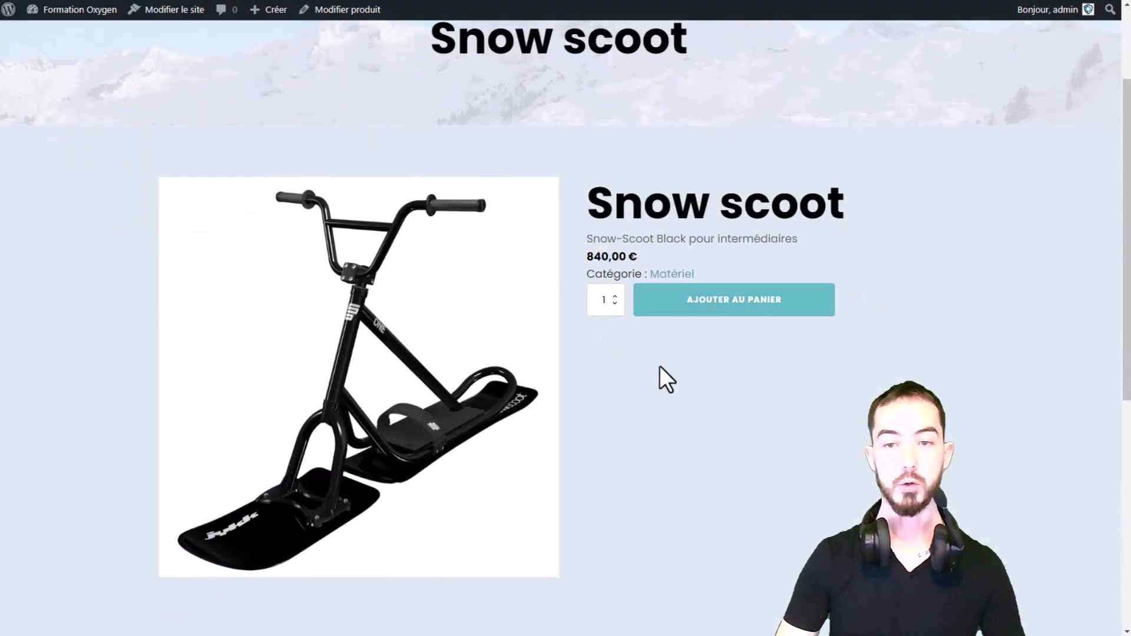
{"action": "left_click", "coordinate": [615, 295]}
{"action": "scroll", "coordinate": [733, 412], "scroll_direction": "down", "scroll_amount": 2}
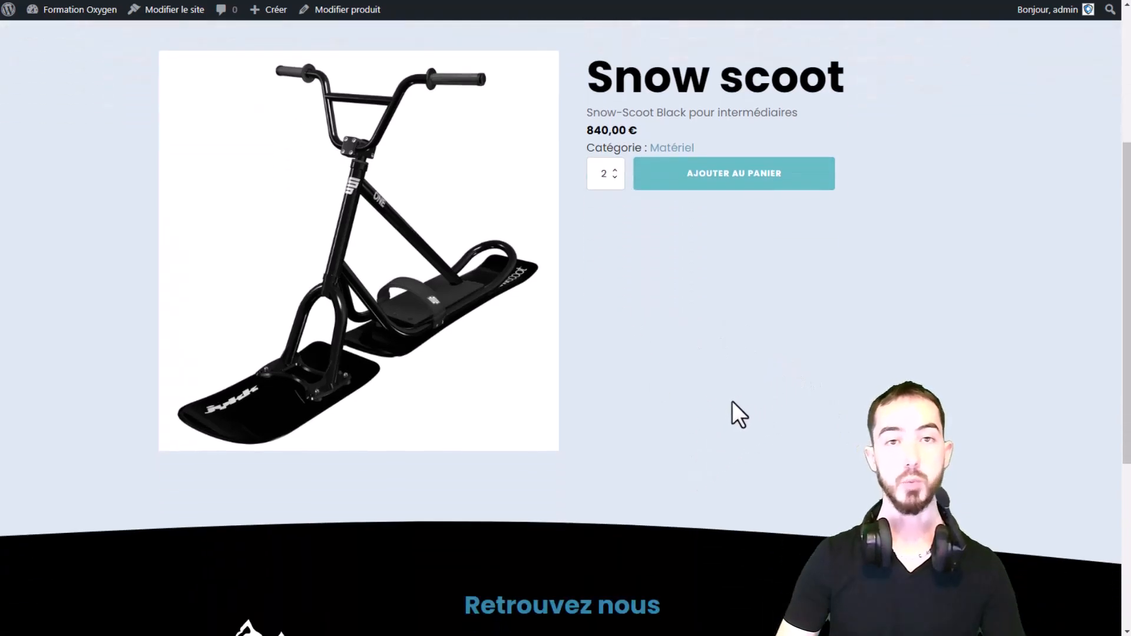
{"action": "scroll", "coordinate": [699, 384], "scroll_direction": "up", "scroll_amount": 2}
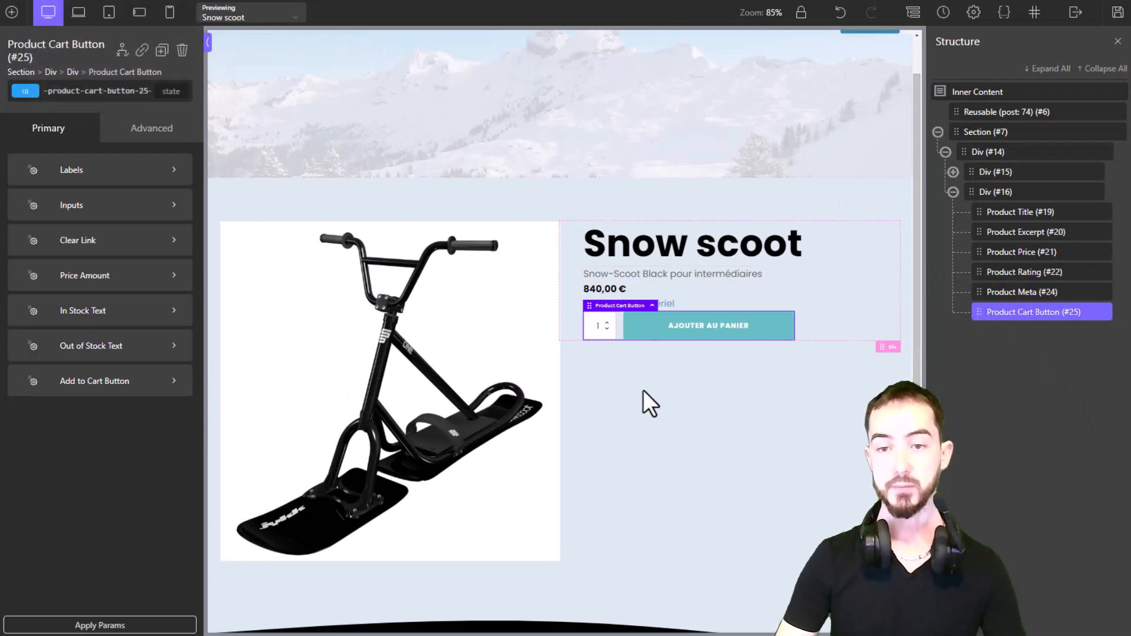
- Reorder the second column Div so Product Price and Product Rating follow Product Title, above Product Excerpt
{"action": "left_click_drag", "start_coordinate": [1009, 284], "coordinate": [980, 231]}
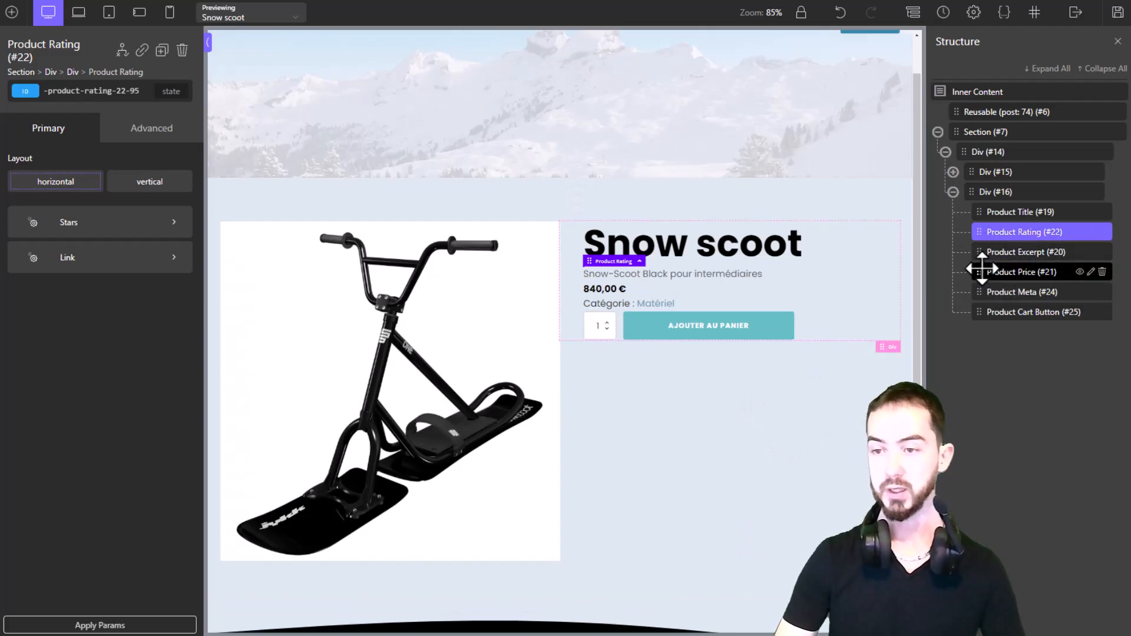
{"action": "left_click_drag", "start_coordinate": [980, 274], "coordinate": [980, 242]}
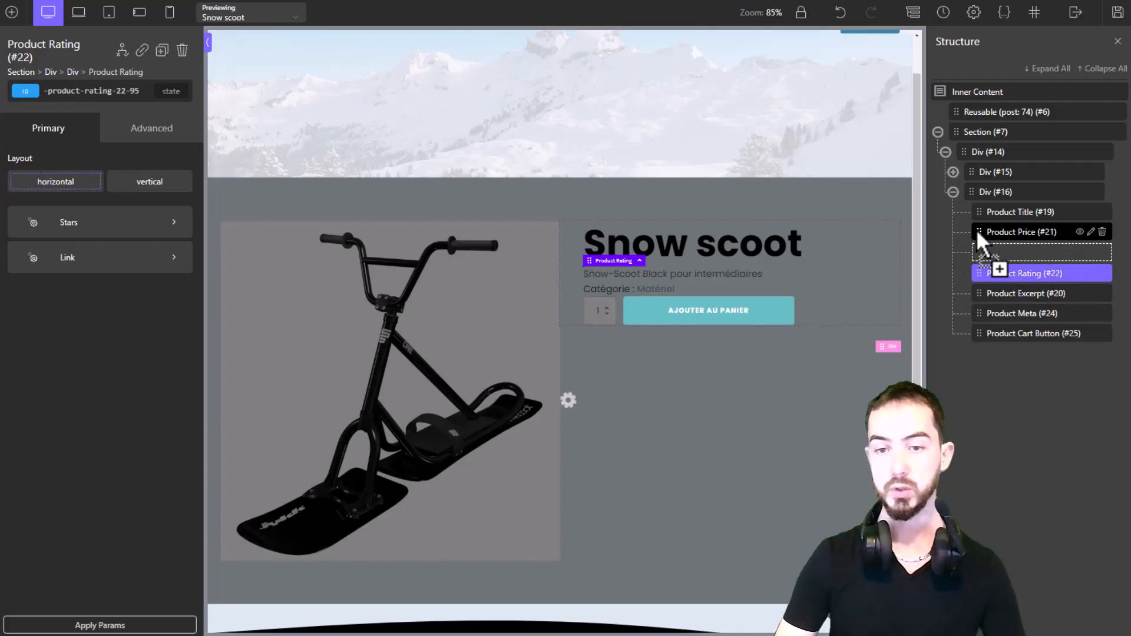
{"action": "left_click", "coordinate": [755, 363]}
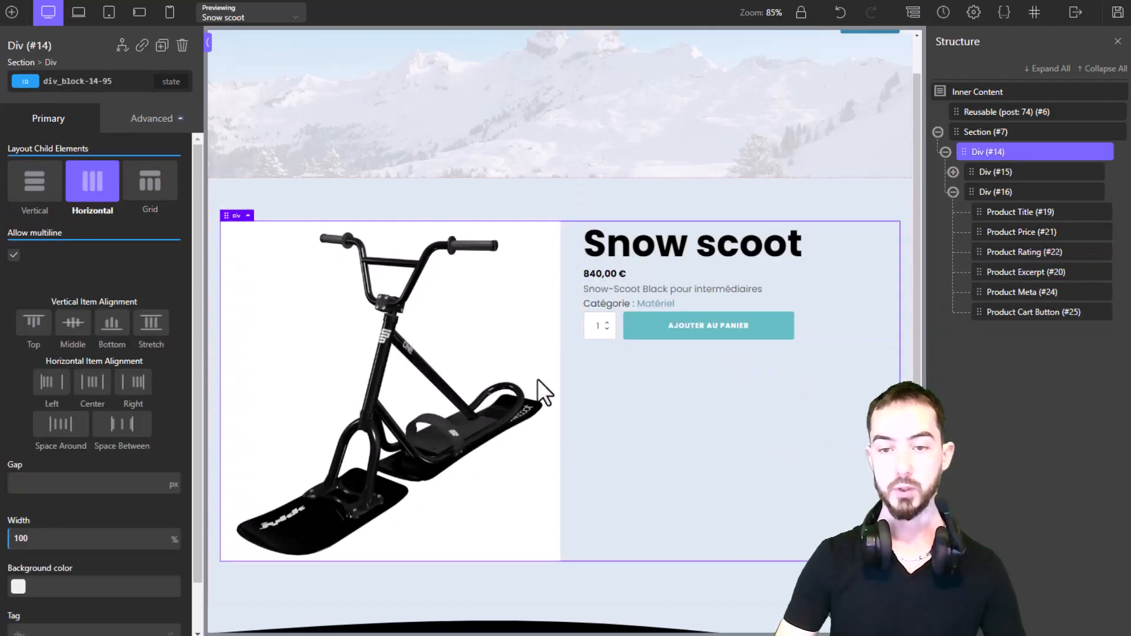
- Set the Product Price element's font size to 40 px
{"action": "left_click", "coordinate": [607, 275]}
{"action": "left_click", "coordinate": [112, 212]}
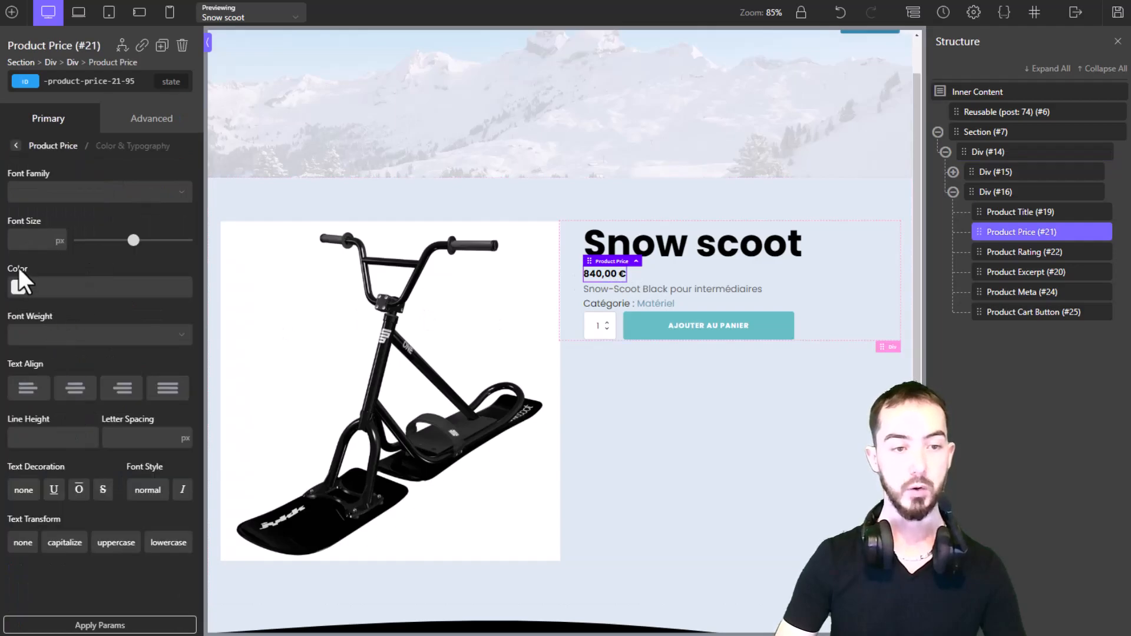
{"action": "left_click", "coordinate": [24, 241]}
{"action": "type", "text": "40"}
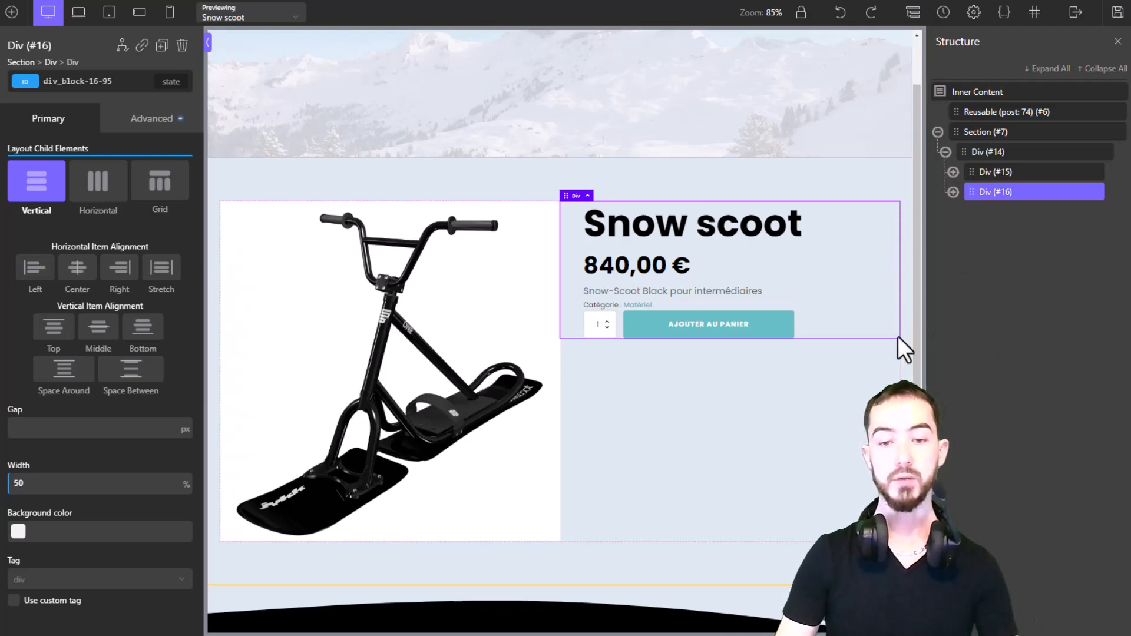
- Add a Product Description element below the Product Cart Button in the second column Div
{"action": "scroll", "coordinate": [908, 332], "scroll_direction": "down", "scroll_amount": 1}
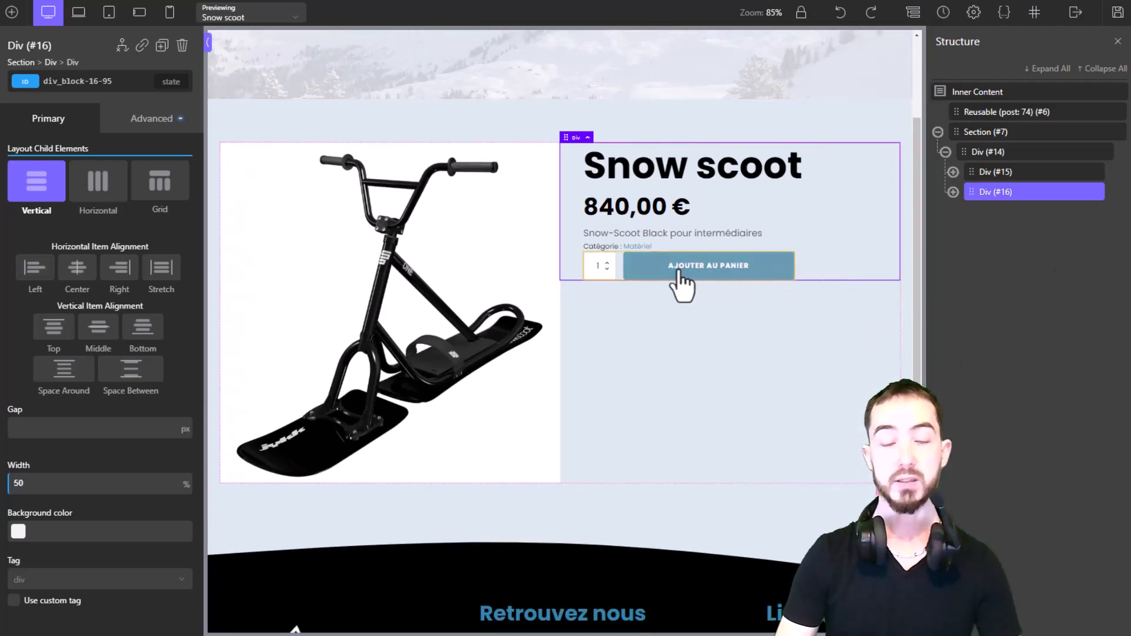
{"action": "left_click", "coordinate": [630, 270]}
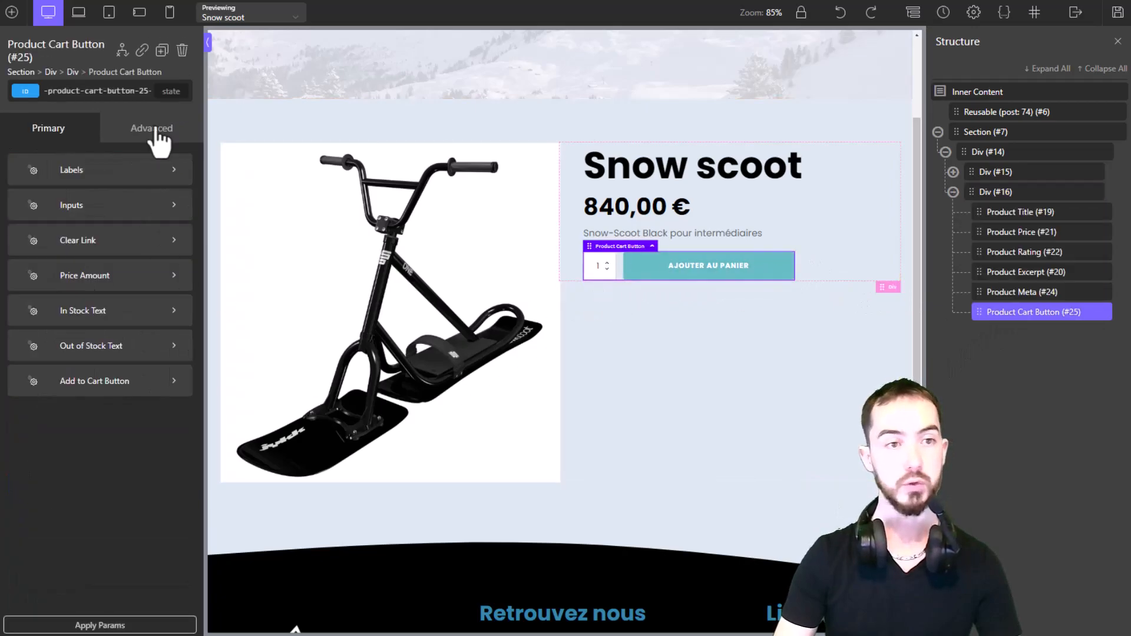
{"action": "left_click", "coordinate": [12, 11]}
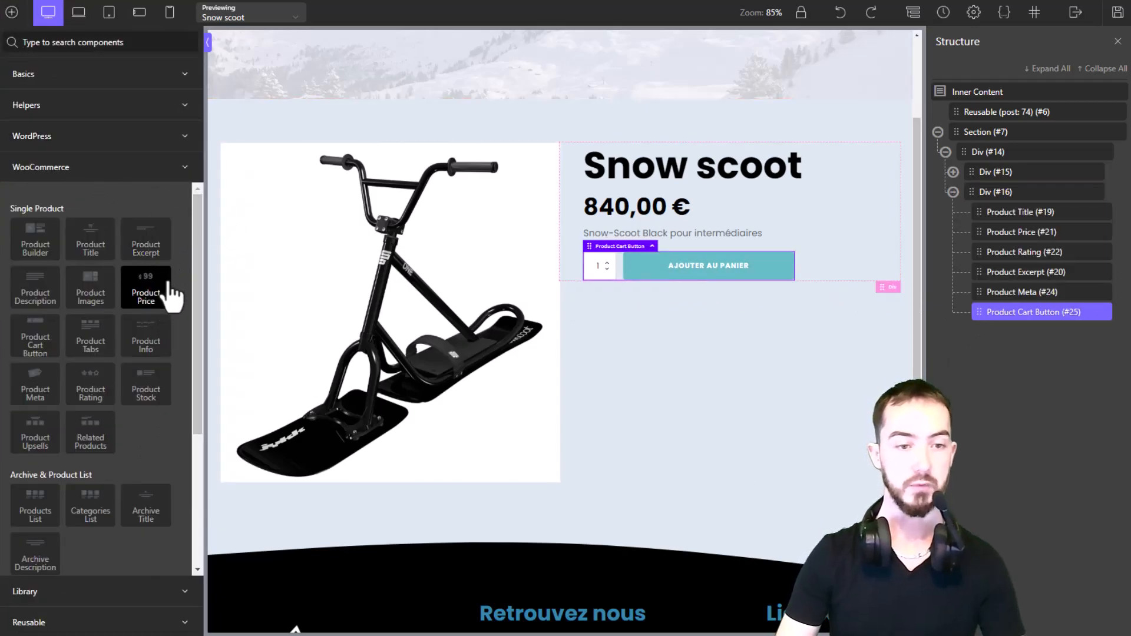
{"action": "left_click", "coordinate": [35, 292]}
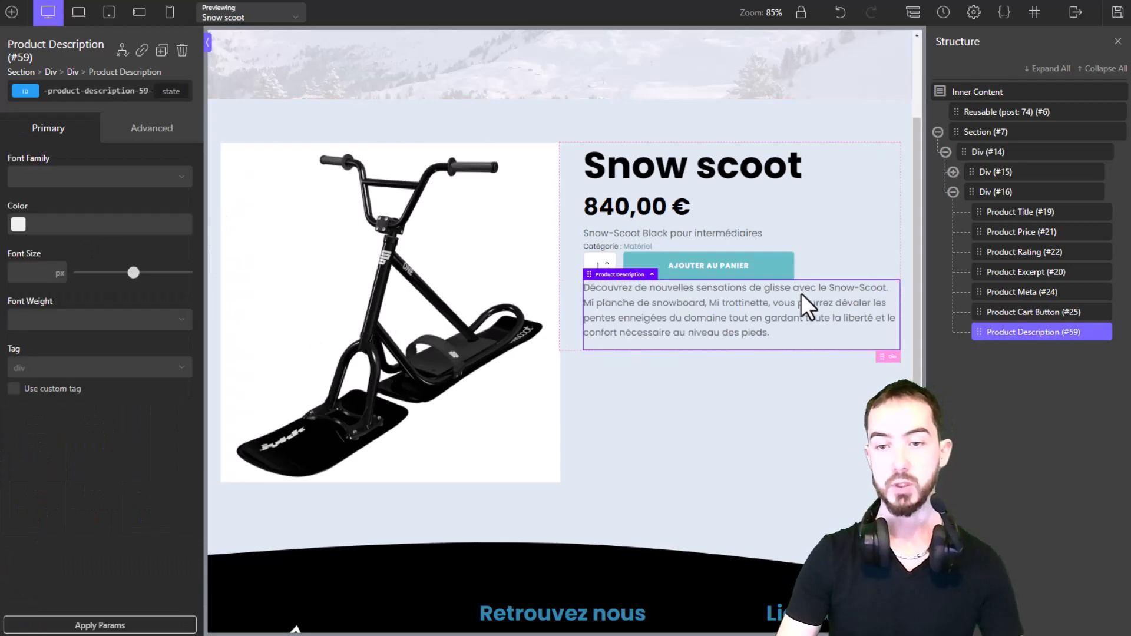
- Save the template and check the larger price and the added description on the Snow scoot product page
{"action": "left_click", "coordinate": [1118, 12]}
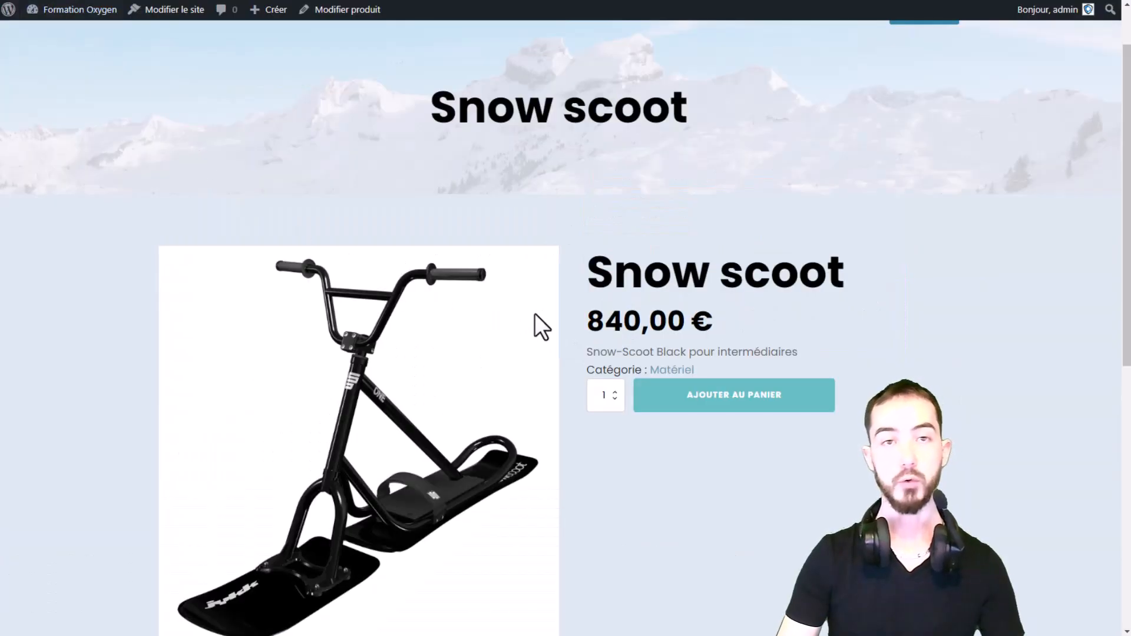
{"action": "scroll", "coordinate": [675, 475], "scroll_direction": "down", "scroll_amount": 3}
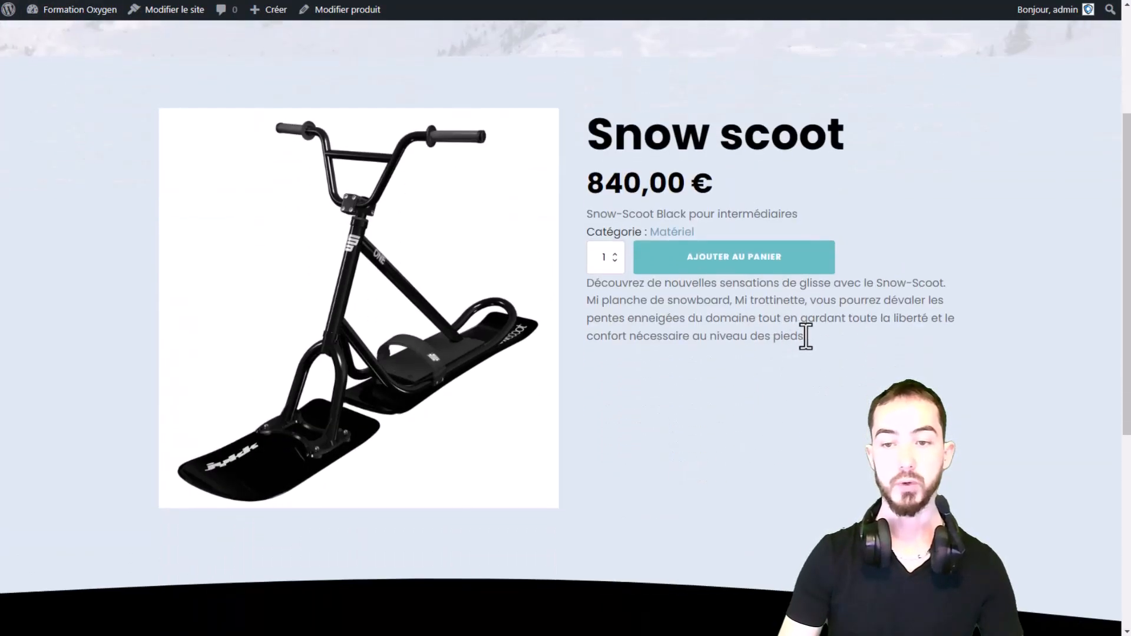
{"action": "left_click_drag", "start_coordinate": [805, 336], "coordinate": [827, 321]}
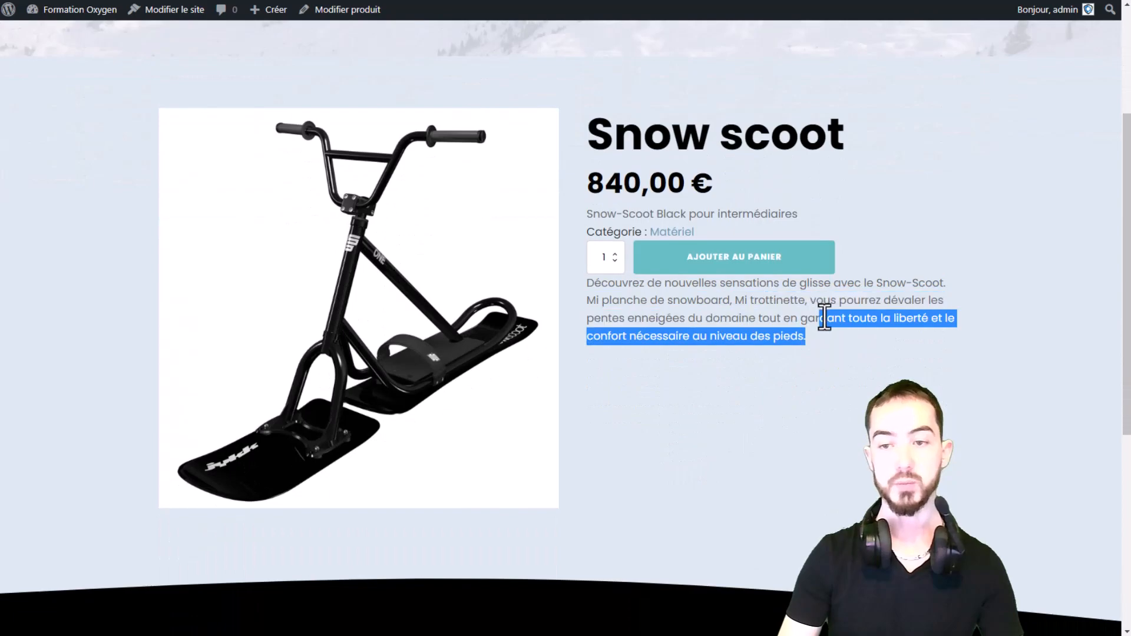
{"action": "left_click", "coordinate": [800, 349]}
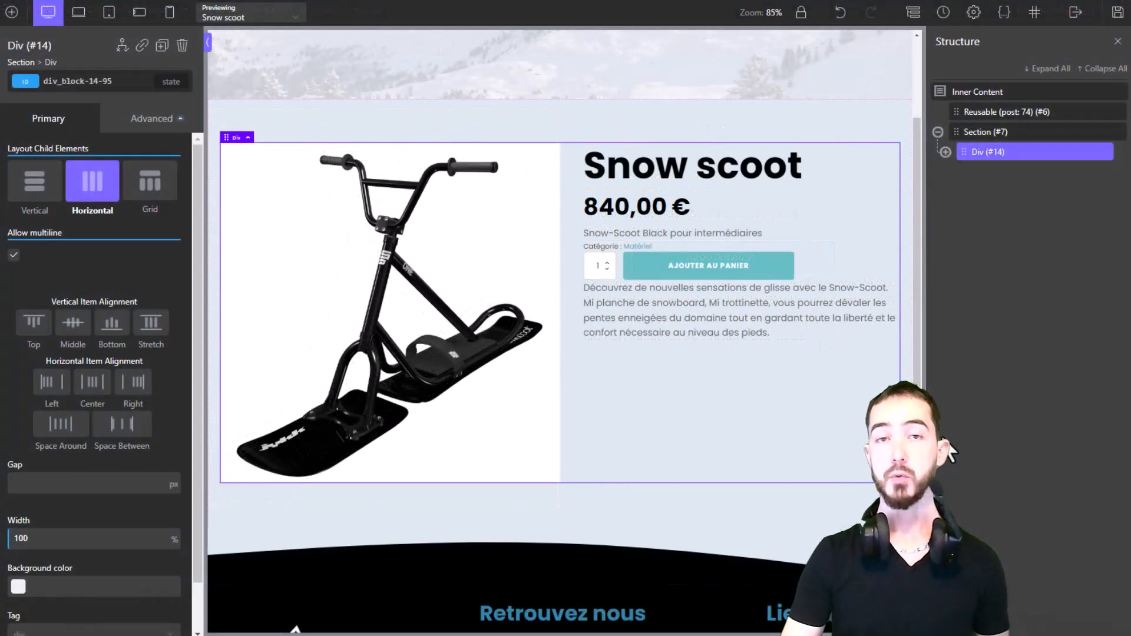
- Save the template again and review the whole Snow scoot page, from the banner to the product description
{"action": "scroll", "coordinate": [868, 458], "scroll_direction": "down", "scroll_amount": 2}
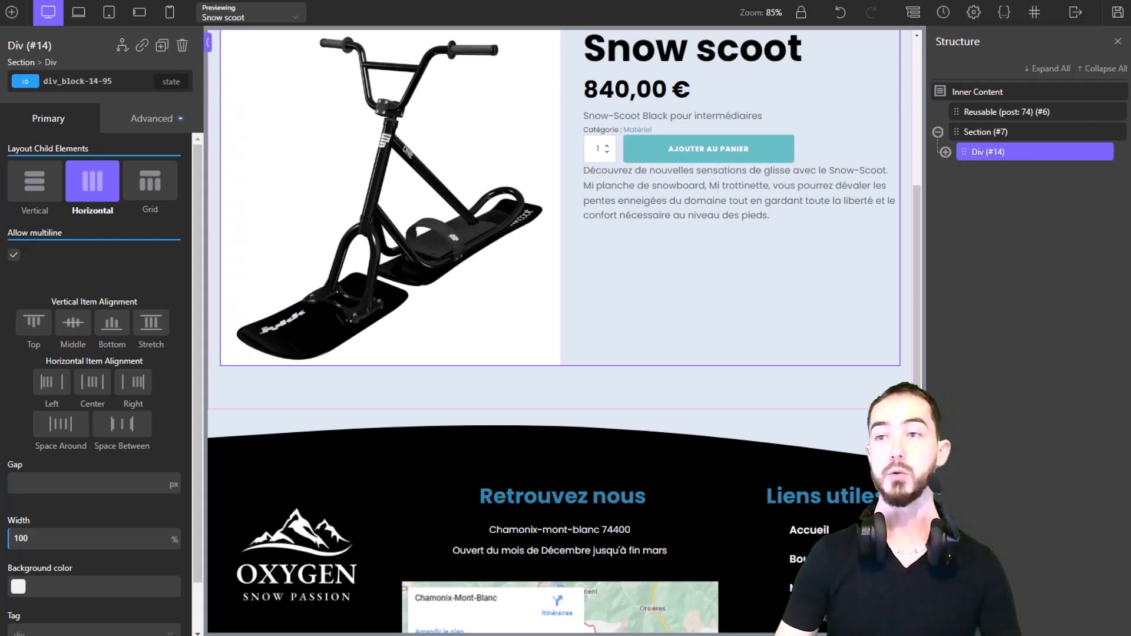
{"action": "scroll", "coordinate": [890, 392], "scroll_direction": "up", "scroll_amount": 3}
{"action": "left_click", "coordinate": [1116, 14]}
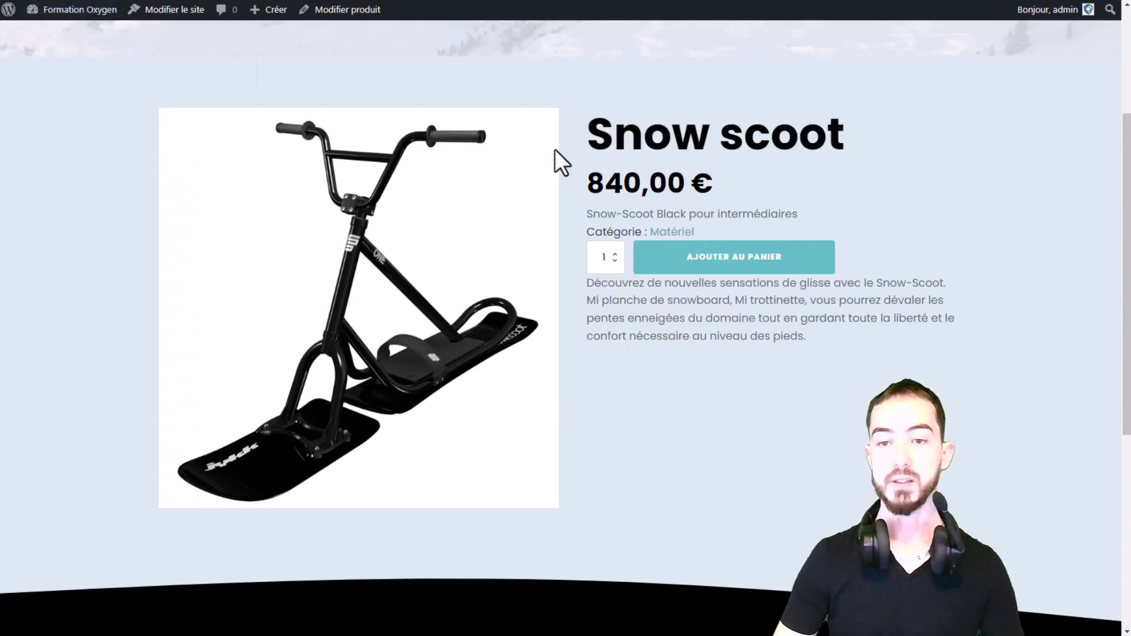
{"action": "scroll", "coordinate": [531, 323], "scroll_direction": "up", "scroll_amount": 1}
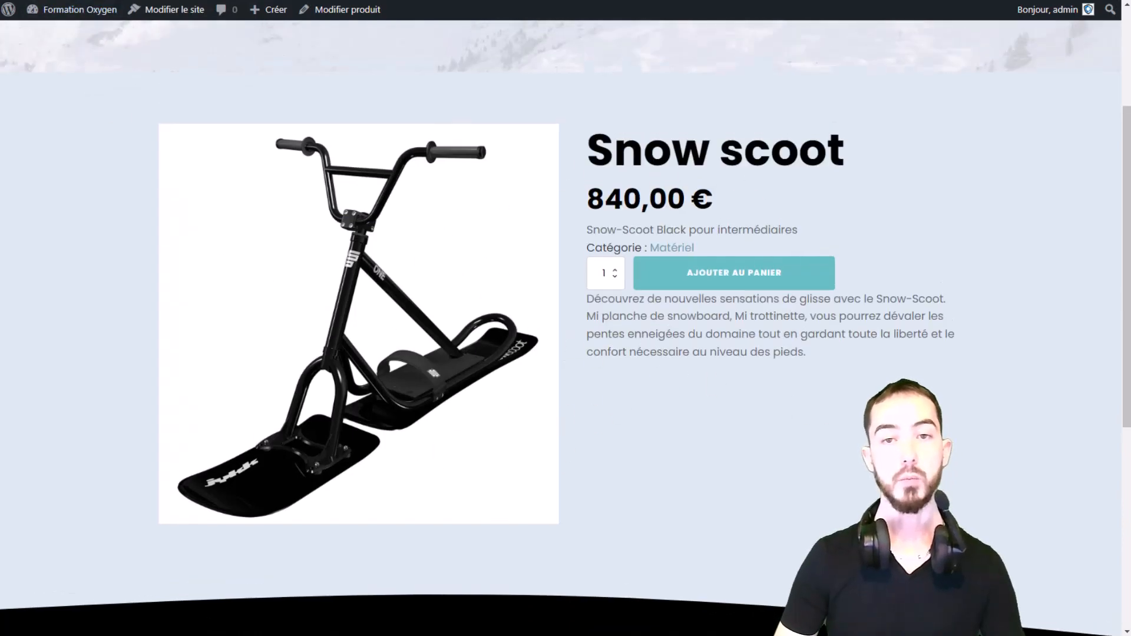
{"action": "scroll", "coordinate": [909, 282], "scroll_direction": "up", "scroll_amount": 2}
{"action": "scroll", "coordinate": [910, 283], "scroll_direction": "up", "scroll_amount": 1}
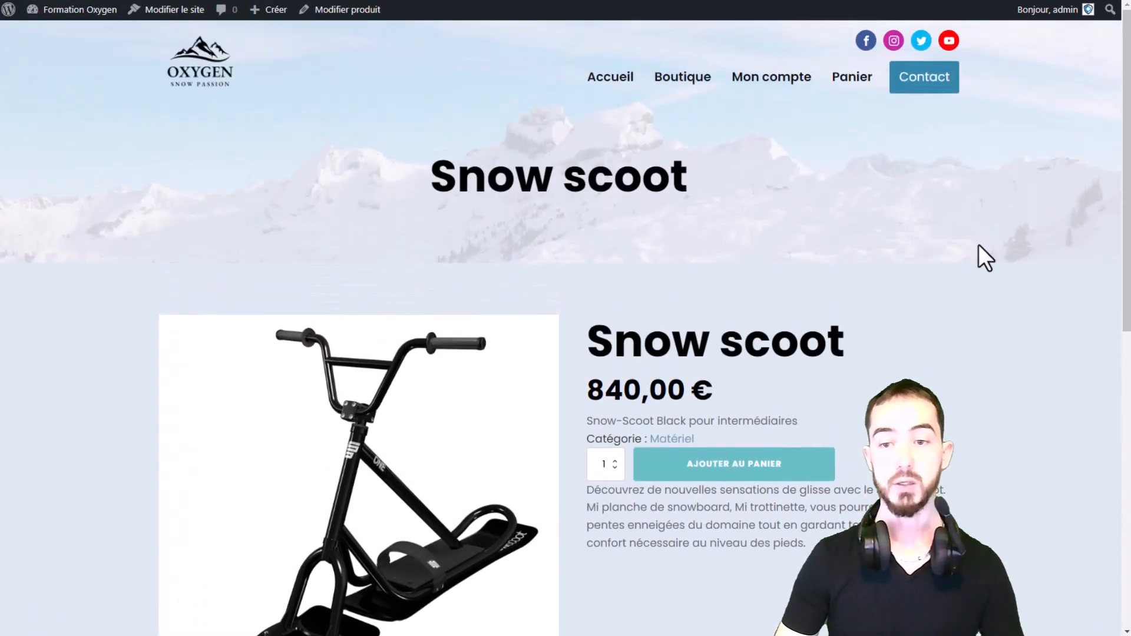
{"action": "scroll", "coordinate": [980, 258], "scroll_direction": "down", "scroll_amount": 1}
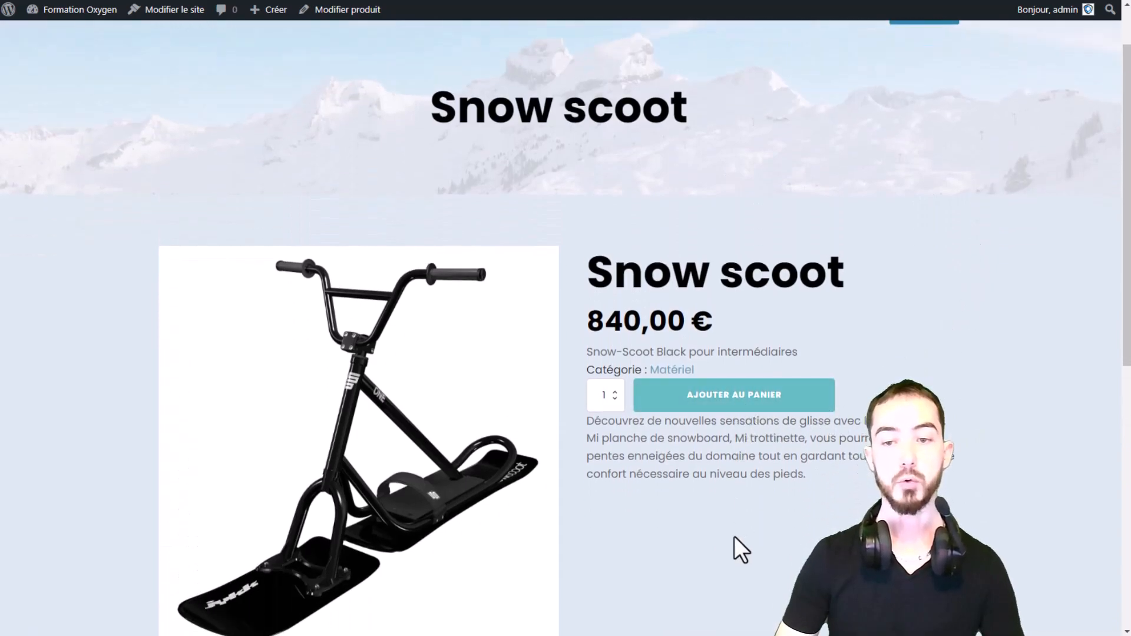
{"action": "scroll", "coordinate": [736, 530], "scroll_direction": "up", "scroll_amount": 1}
{"action": "scroll", "coordinate": [702, 467], "scroll_direction": "down", "scroll_amount": 1}
{"action": "scroll", "coordinate": [821, 218], "scroll_direction": "up", "scroll_amount": 1}
- Open the site's cart page and remove the Casque Neige item from the cart
{"action": "left_click", "coordinate": [852, 77]}
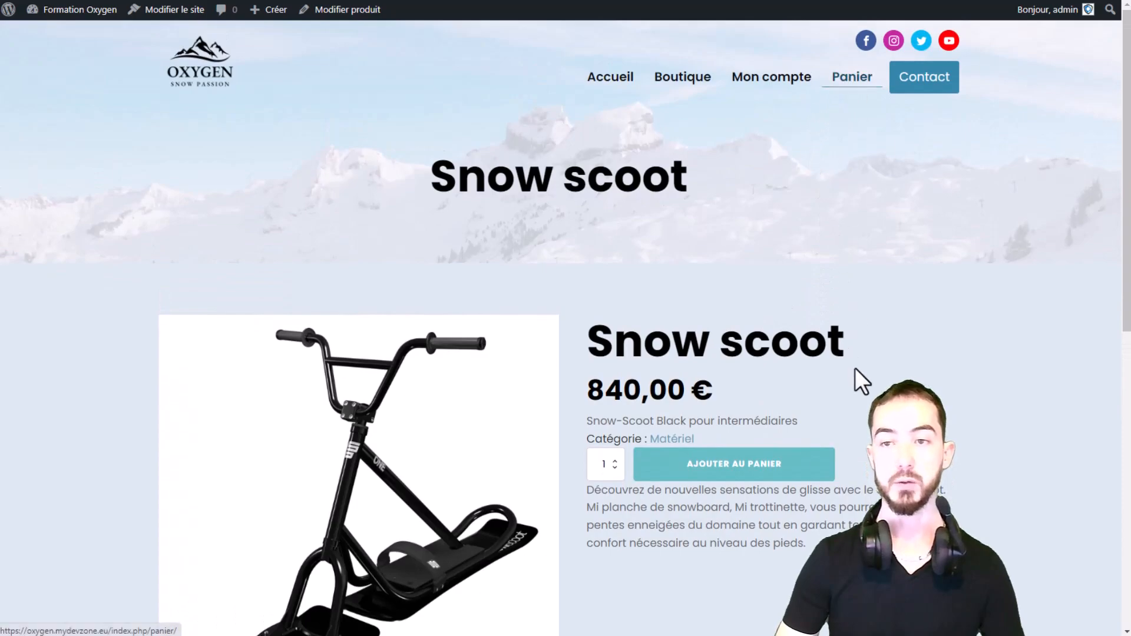
{"action": "left_click", "coordinate": [181, 219]}
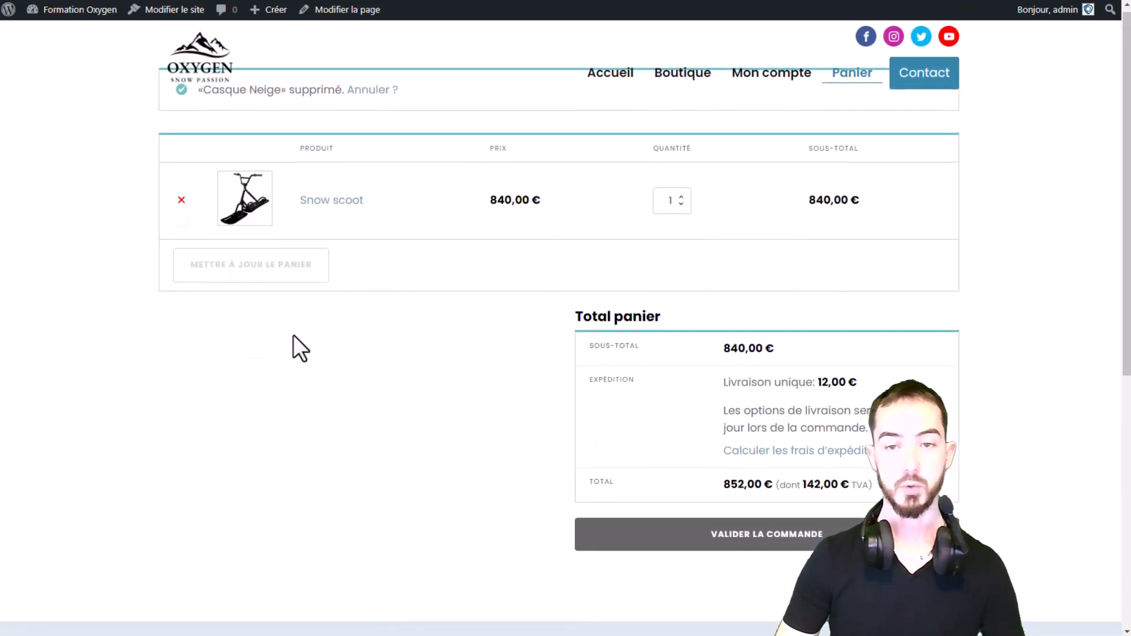